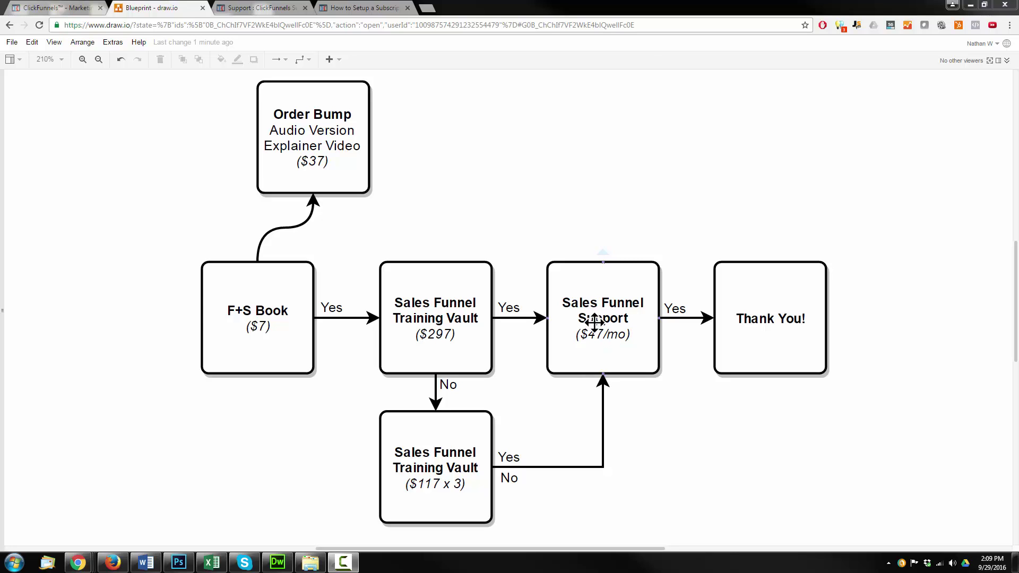
Step: Review the Yes and No paths between the offers in the sales funnel blueprint
click(673, 310)
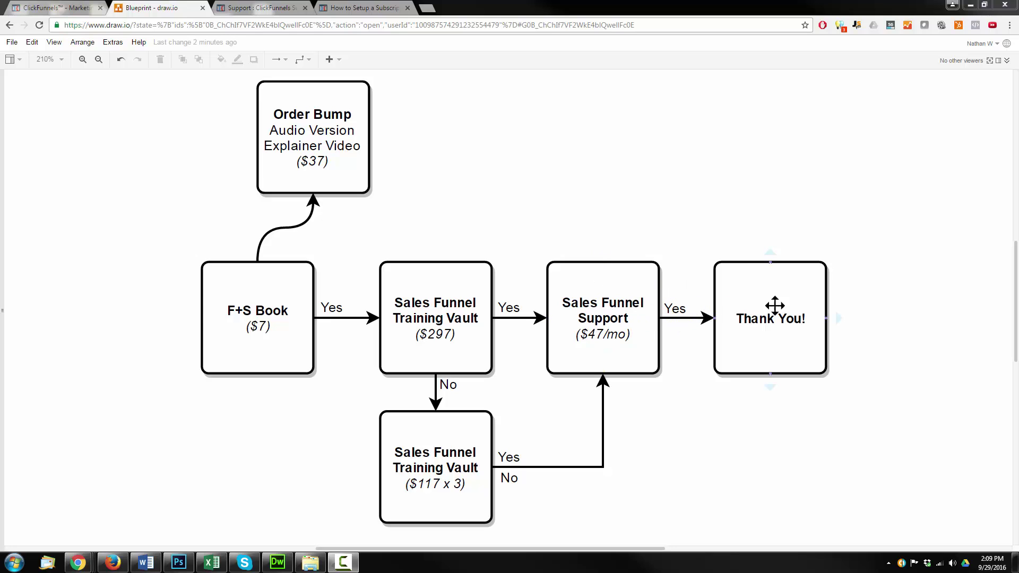
click(679, 319)
click(508, 459)
click(507, 483)
Step: Switch to the ClickFunnels Support site and browse the article categories of its knowledge base
click(281, 7)
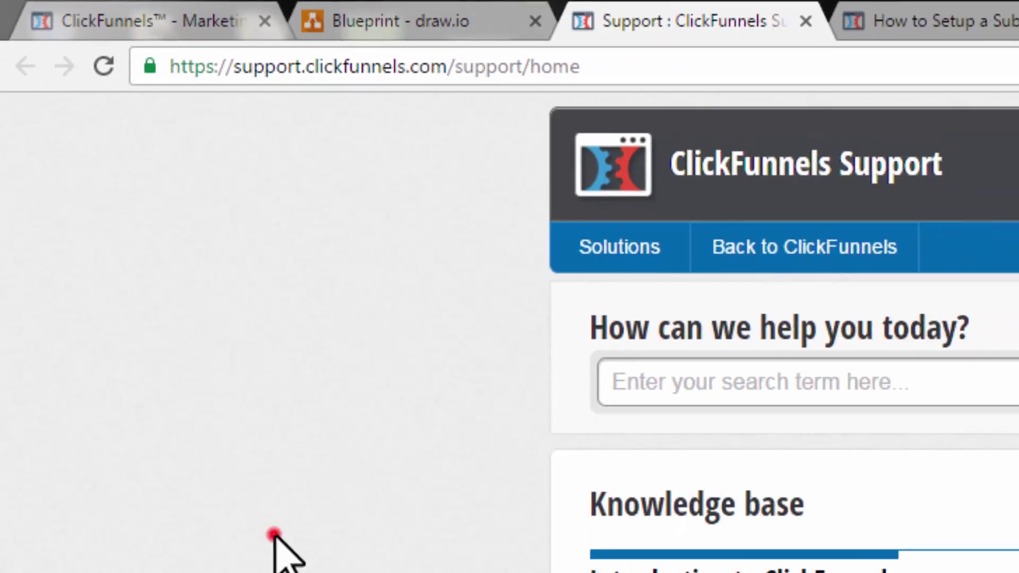
scroll(217, 287, down, 10)
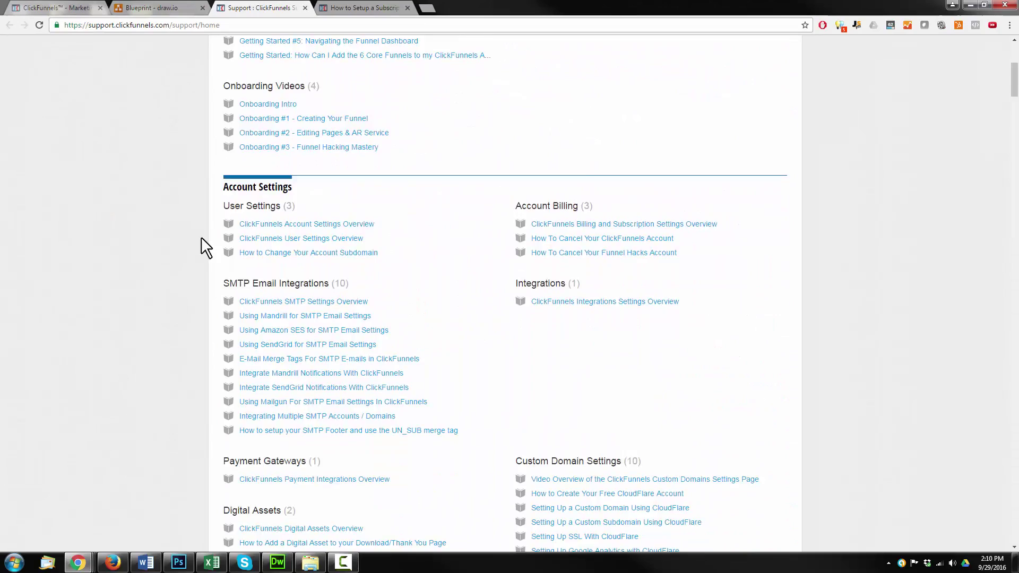
scroll(201, 238, down, 9)
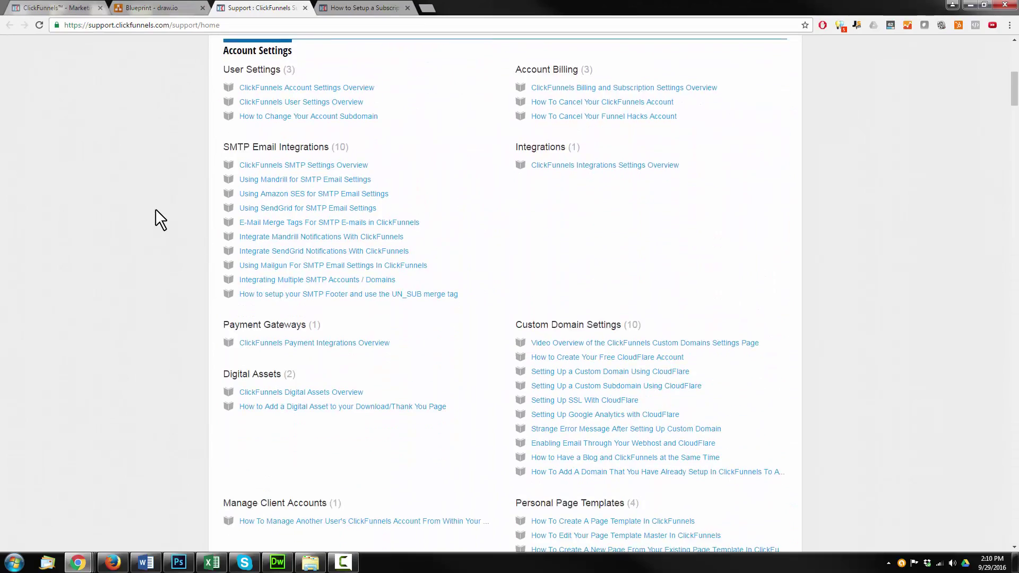
scroll(153, 218, down, 2)
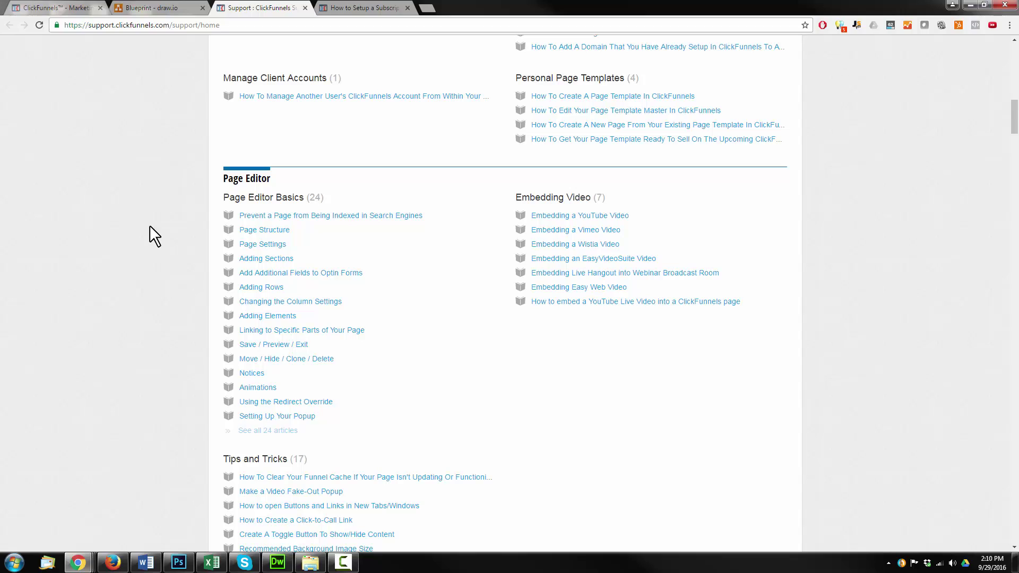
scroll(180, 265, down, 9)
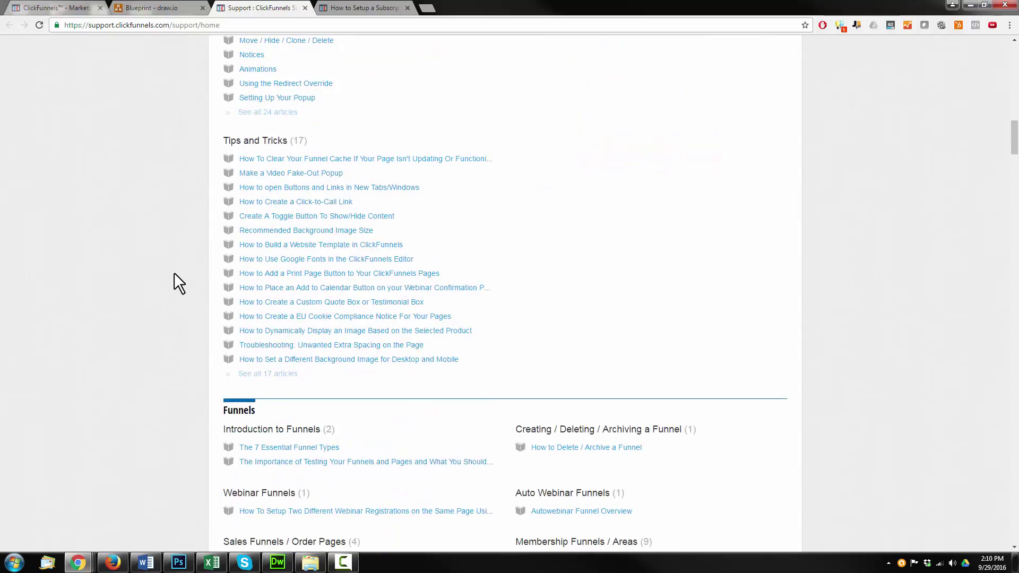
scroll(170, 359, down, 20)
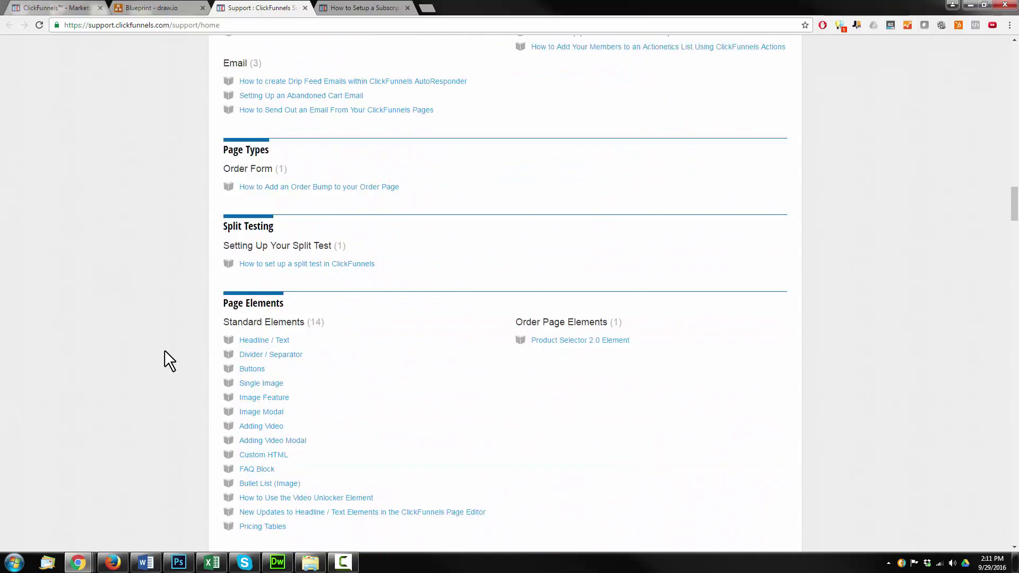
scroll(165, 354, down, 20)
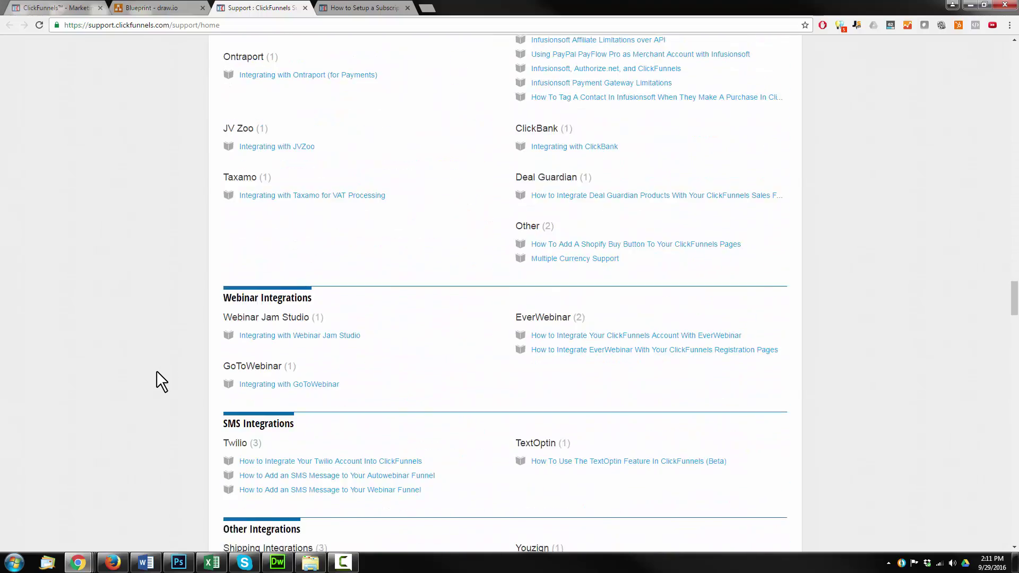
scroll(158, 373, down, 5)
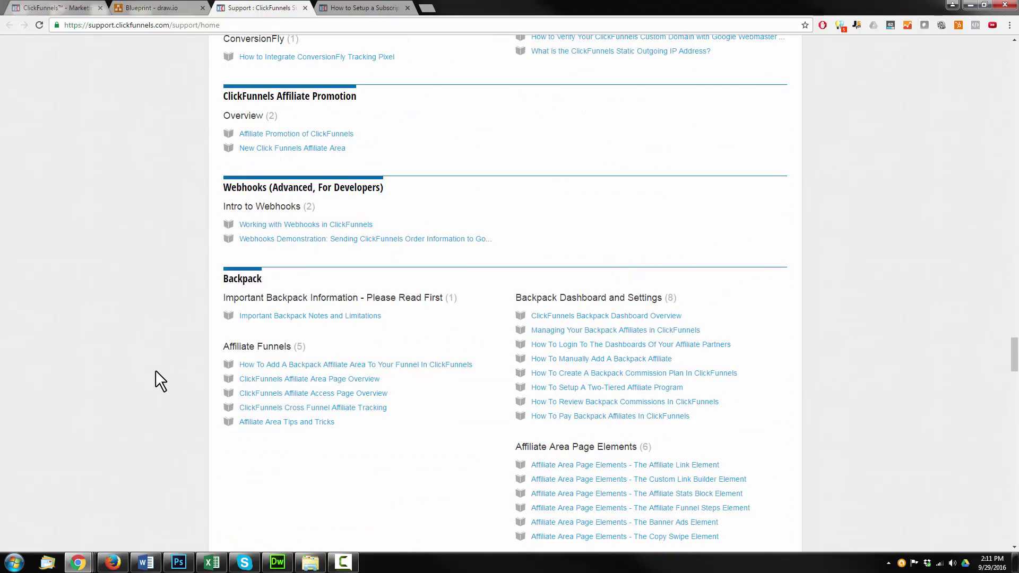
scroll(155, 371, down, 13)
scroll(159, 372, down, 9)
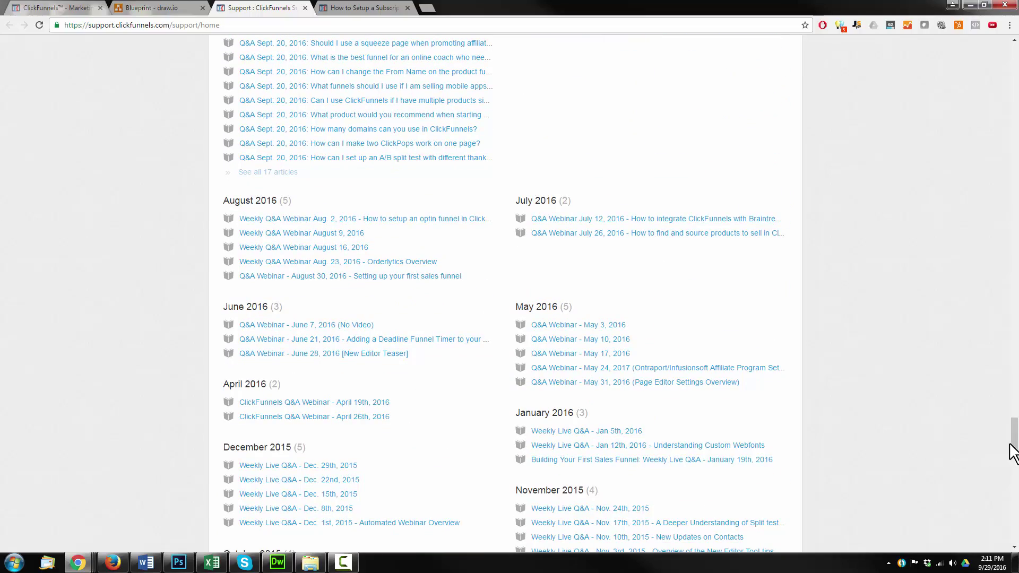
drag(1013, 440, 1016, 50)
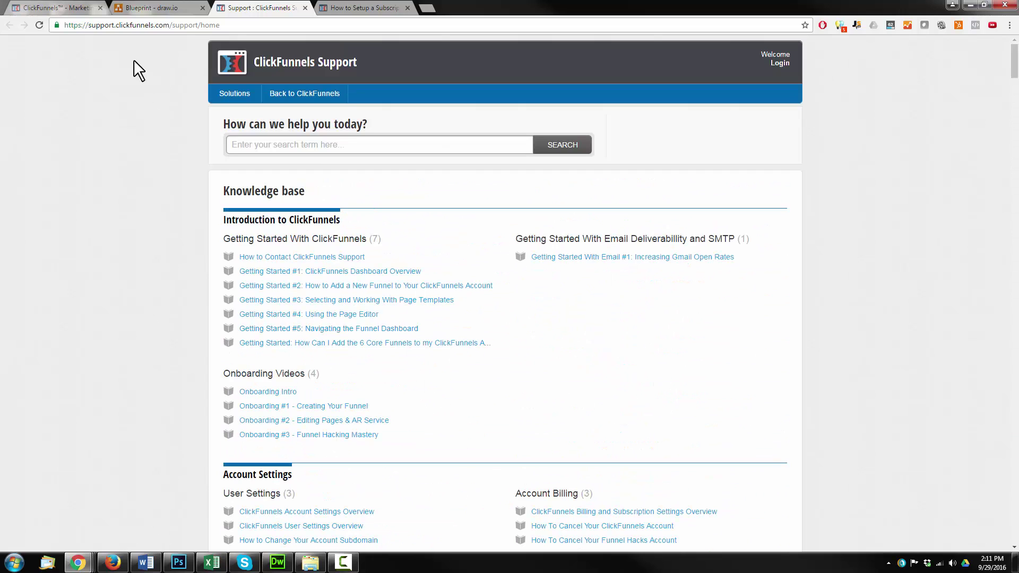
Step: Switch to ClickFunnels and build a Sales Funnel named Example Funnel with the Sell Your Product goal
click(152, 8)
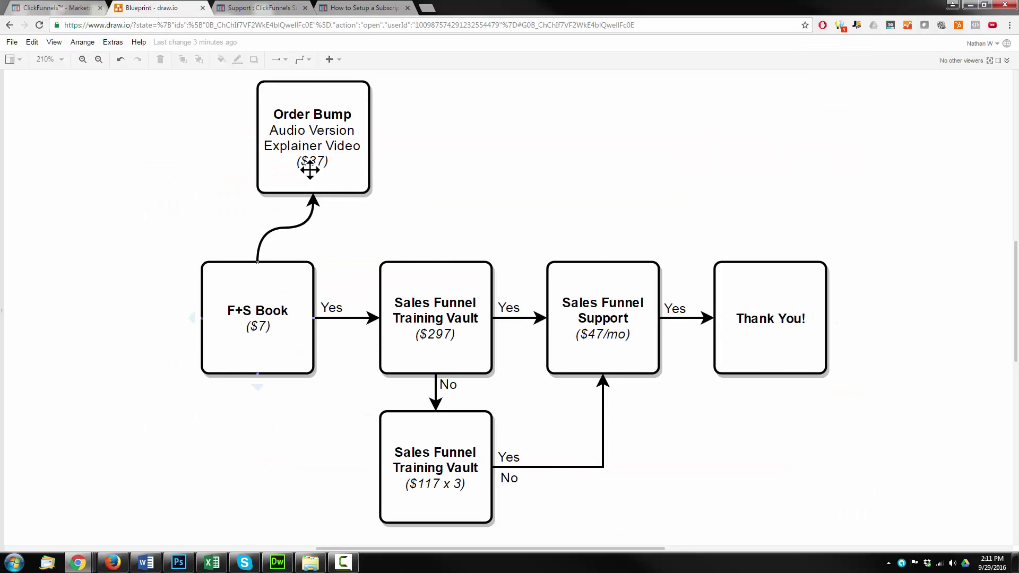
click(42, 7)
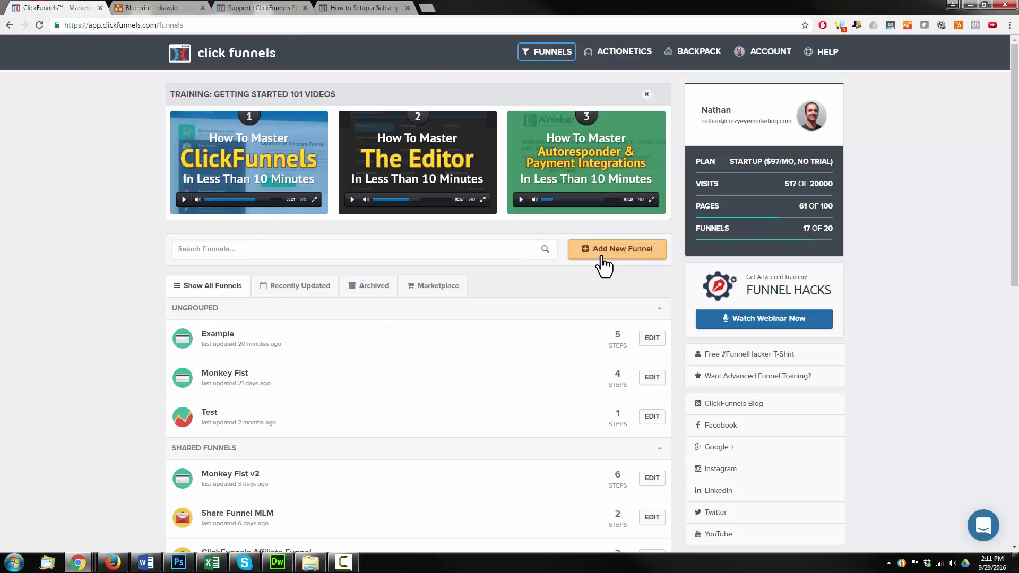
click(627, 255)
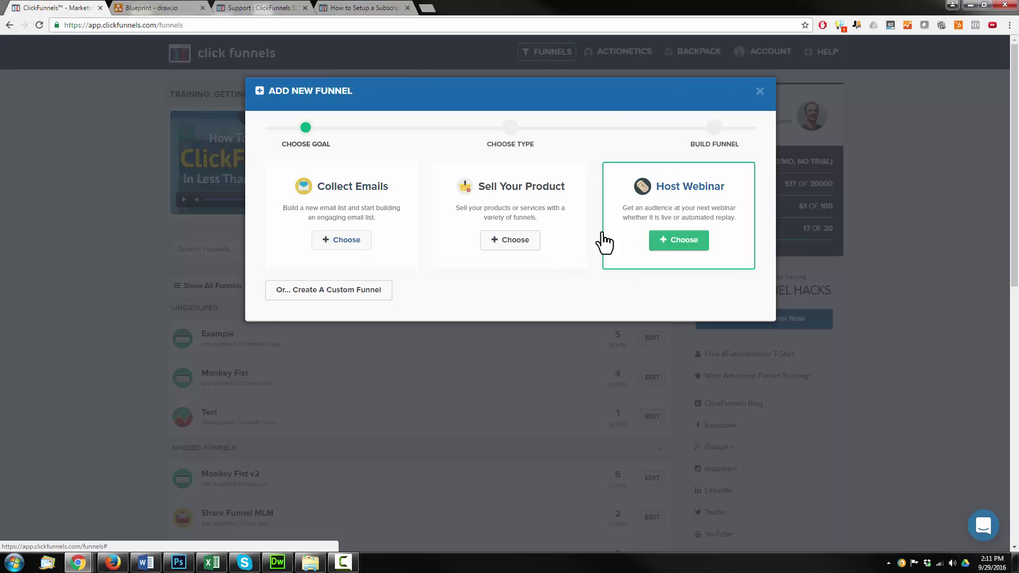
click(512, 244)
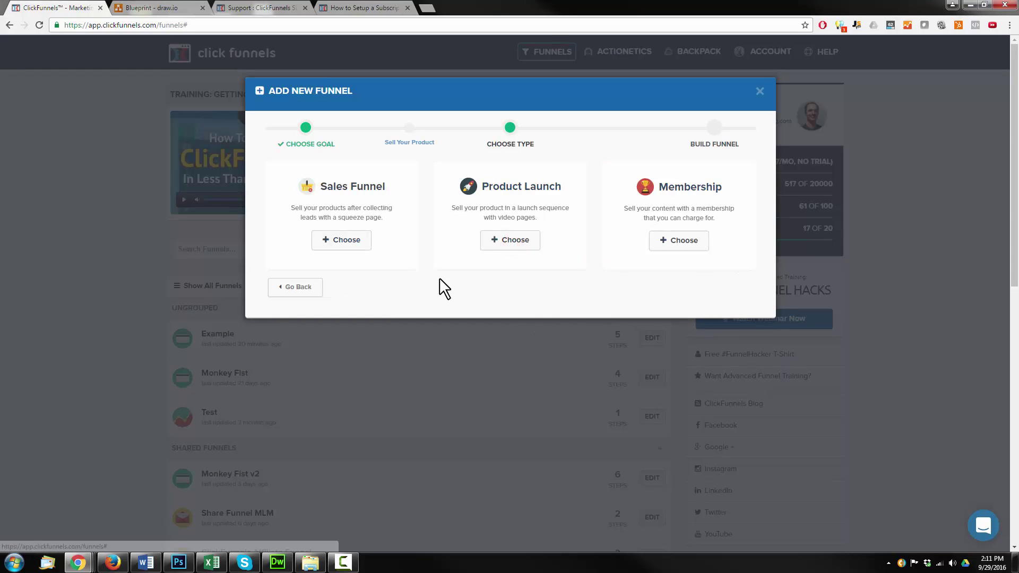
click(351, 240)
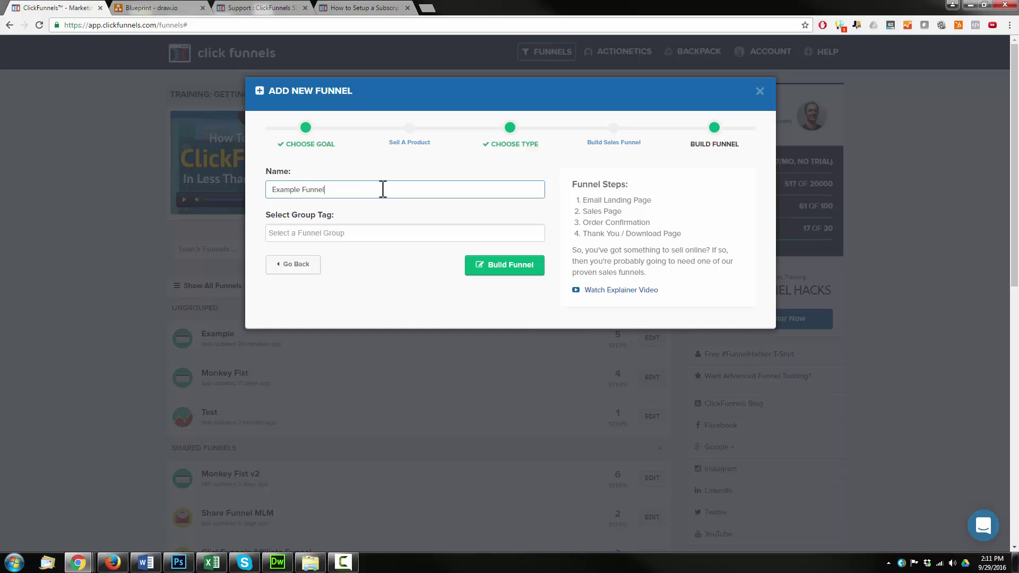
click(518, 269)
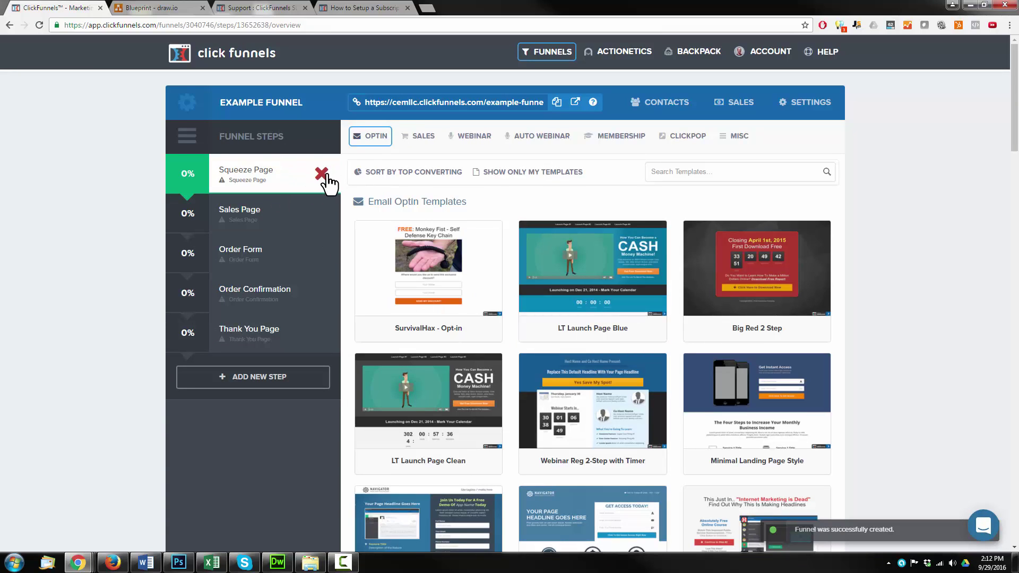
Step: Delete the Squeeze Page and Sales Page steps from the funnel
click(321, 174)
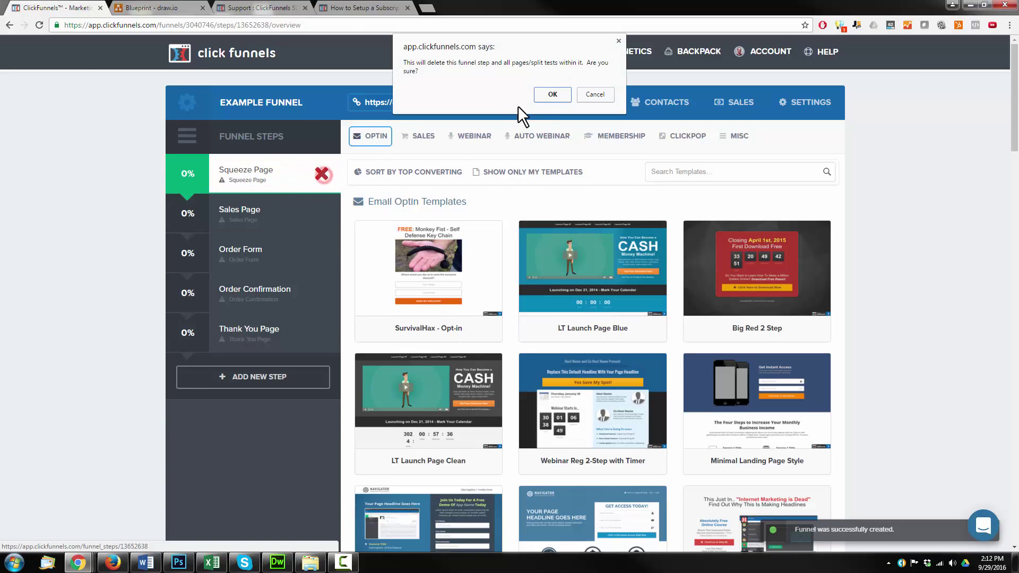
click(545, 97)
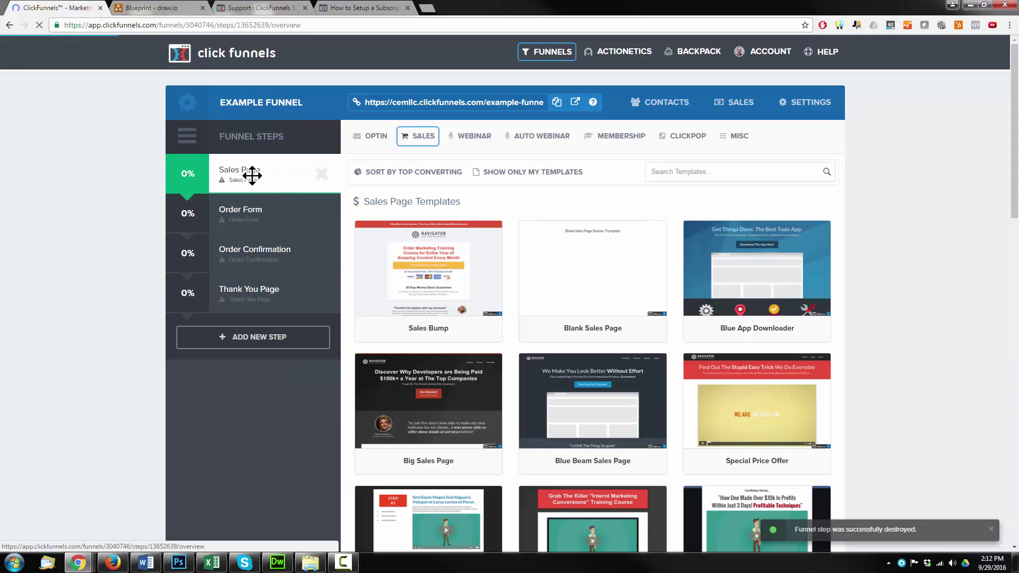
click(321, 173)
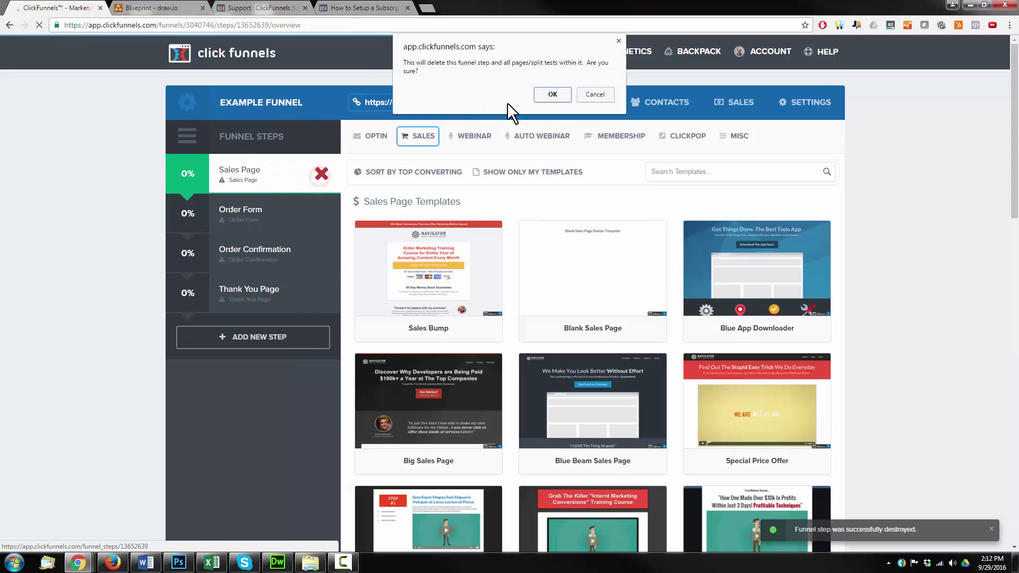
click(553, 96)
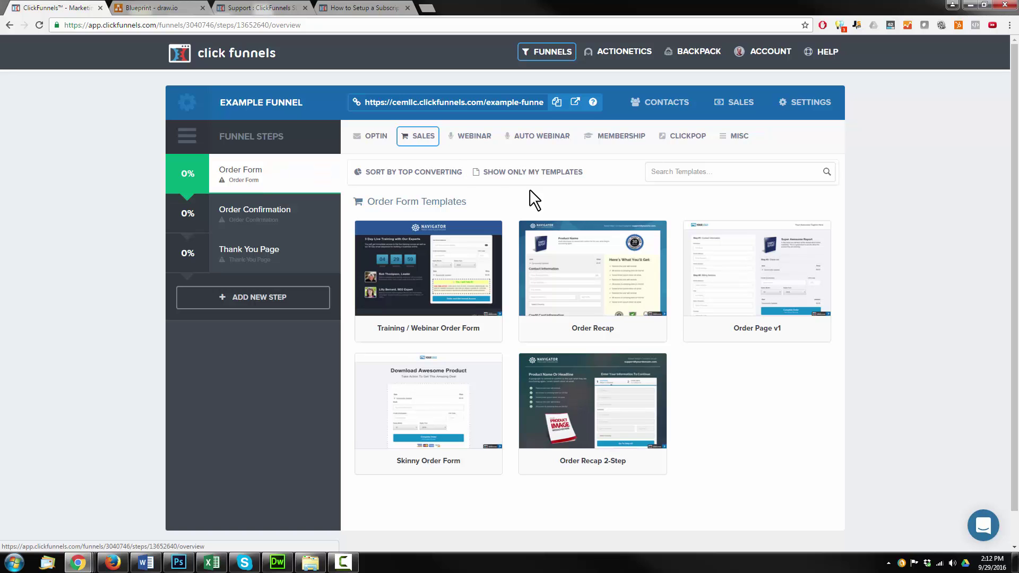
Step: Apply the Training / Webinar Order Form template to the Order Form step
mouse_move(443, 280)
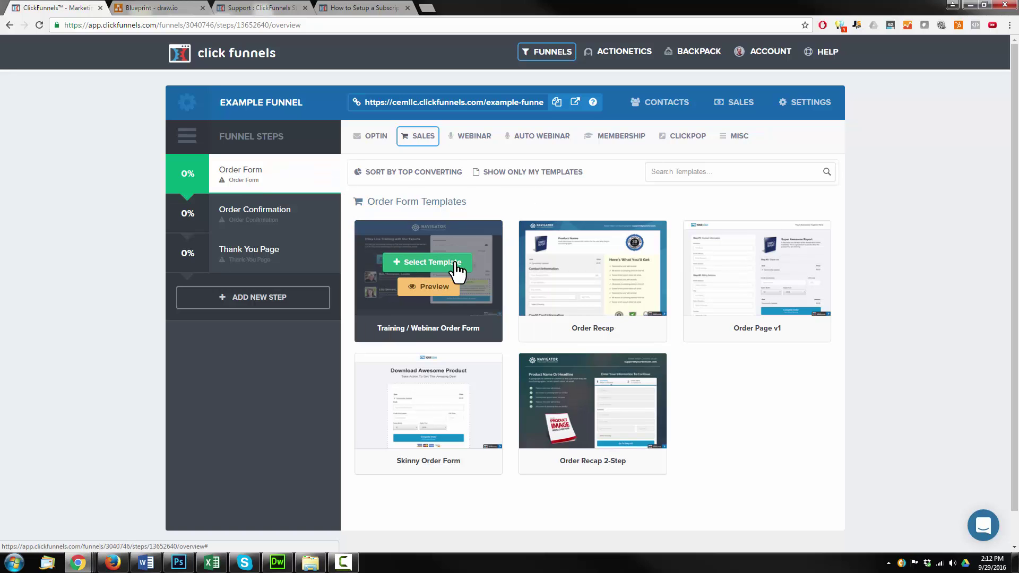
click(427, 260)
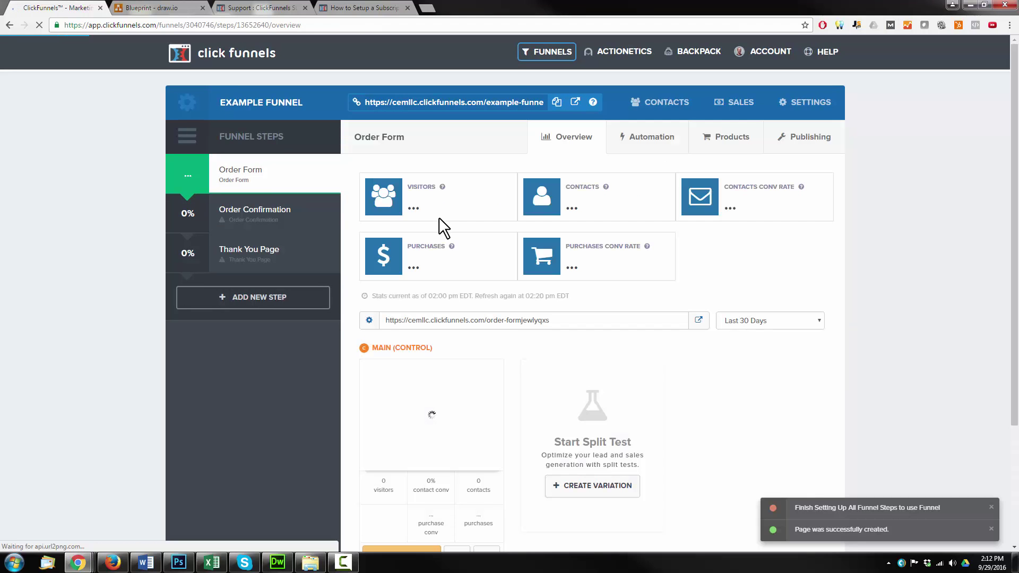
Step: Start a new product for the Order Form step, named Book, with Stripe as its billing integration
click(745, 137)
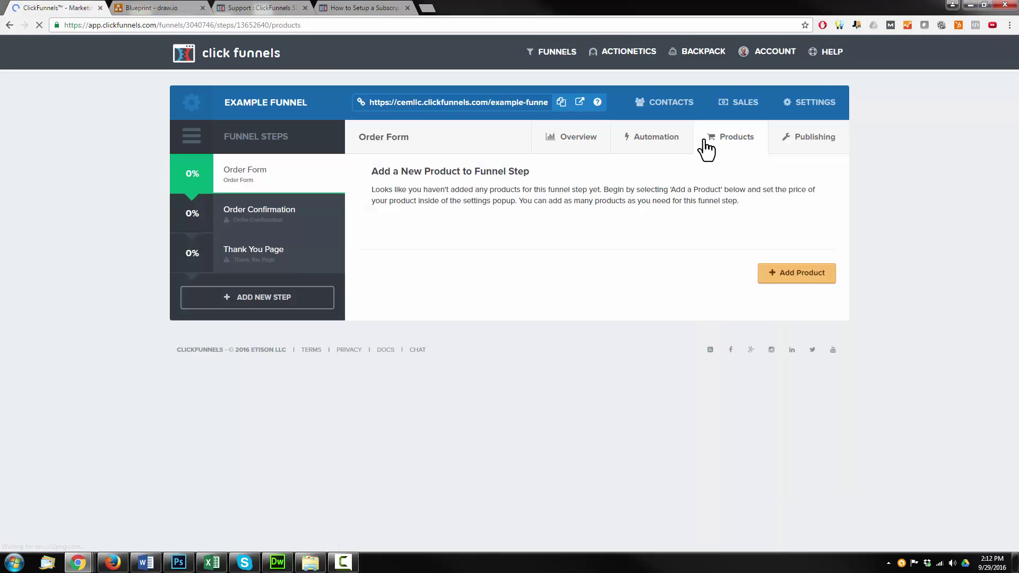
click(798, 271)
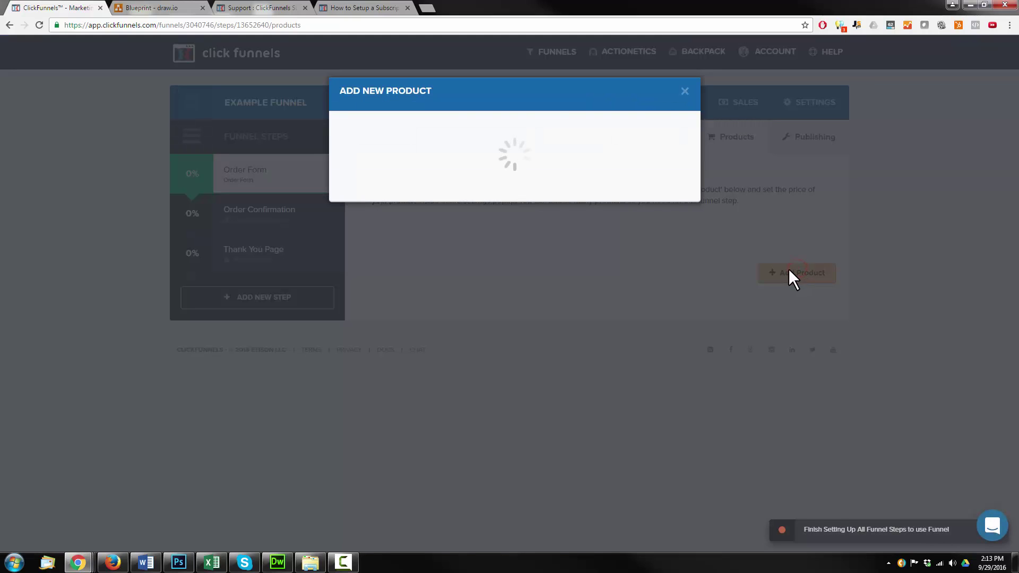
click(490, 176)
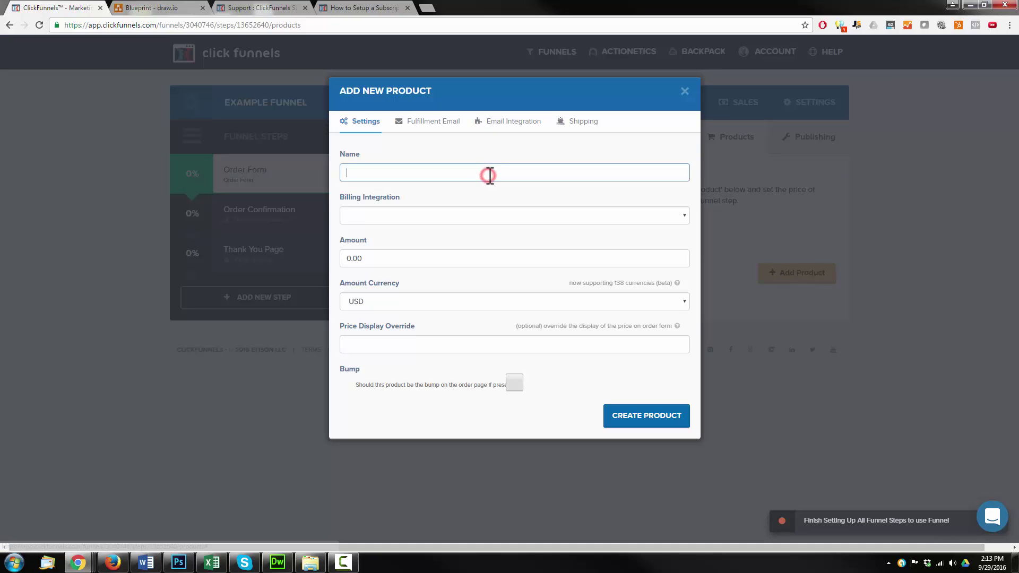
click(519, 212)
click(439, 259)
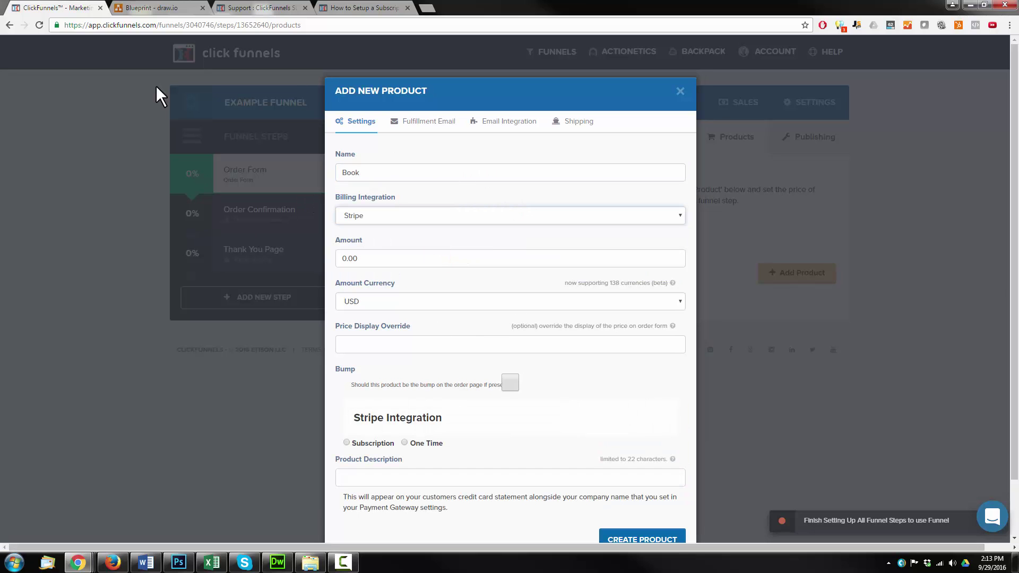
Step: Check the ClickFunnels Support articles and the draw.io funnel blueprint, and return to the new product form in ClickFunnels
click(231, 8)
scroll(224, 265, down, 4)
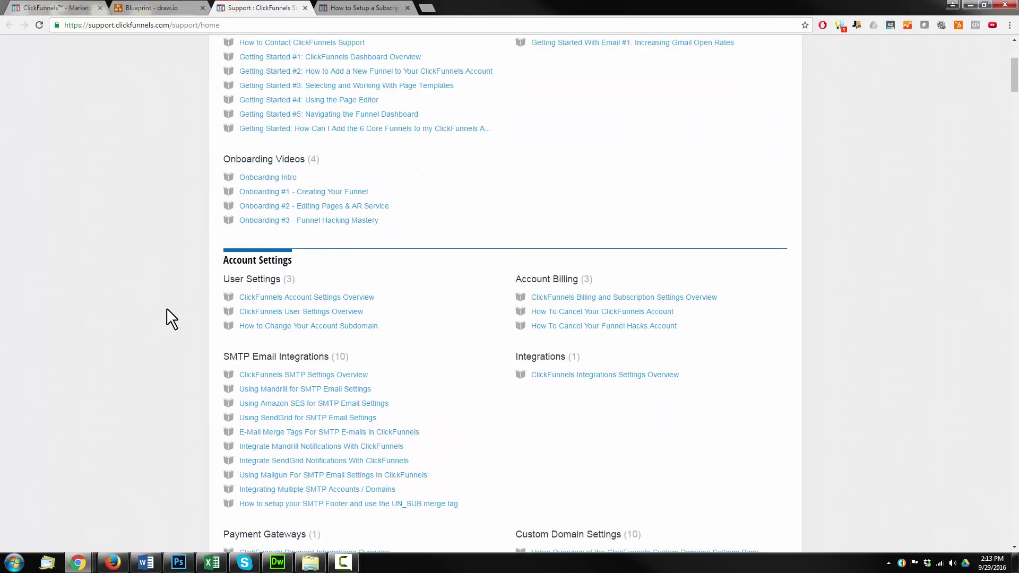
scroll(167, 308, down, 10)
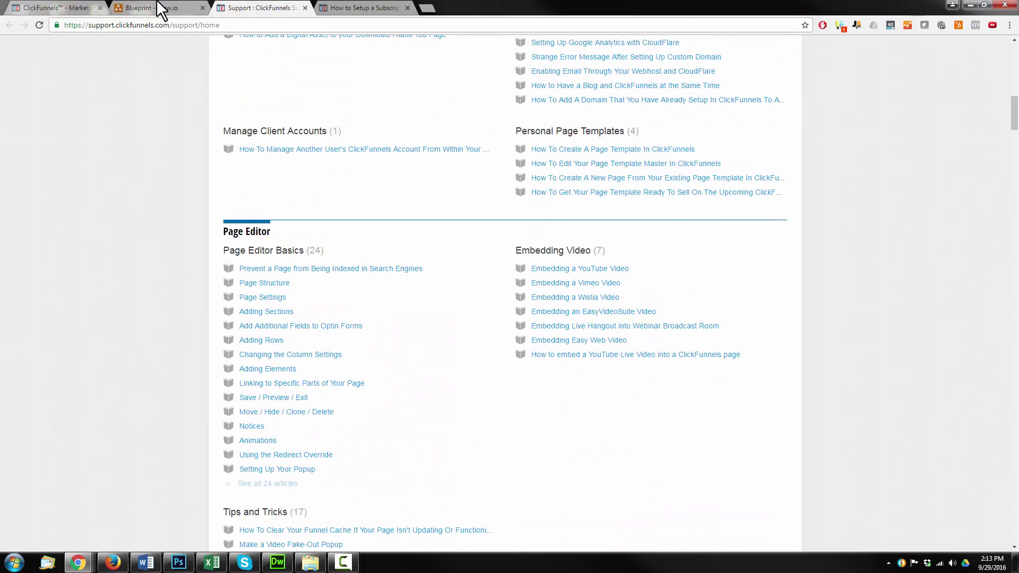
click(159, 8)
click(59, 8)
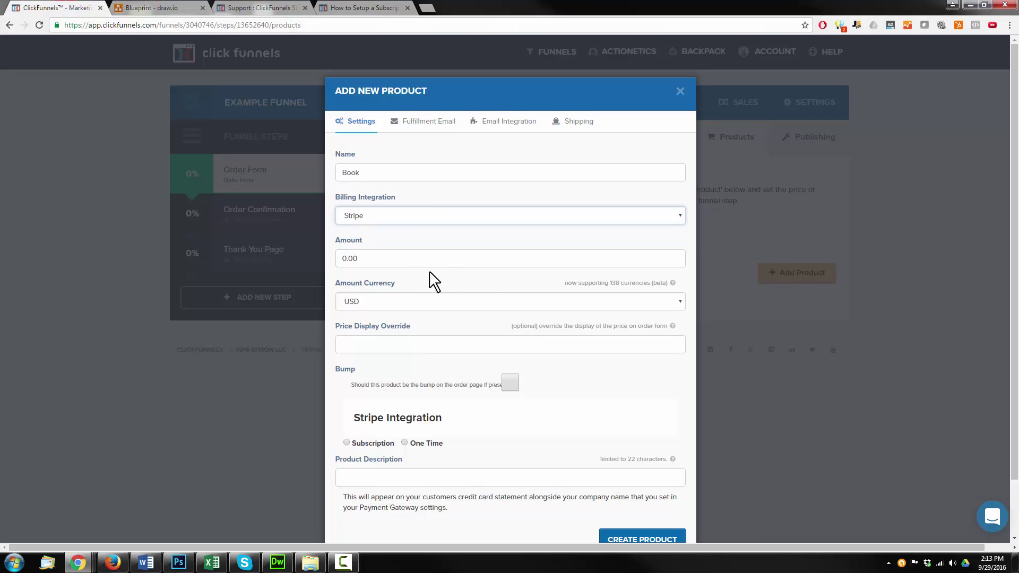
Step: Set the product's amount to 7 and its price display override to "FREE + $7 S&H"
click(422, 256)
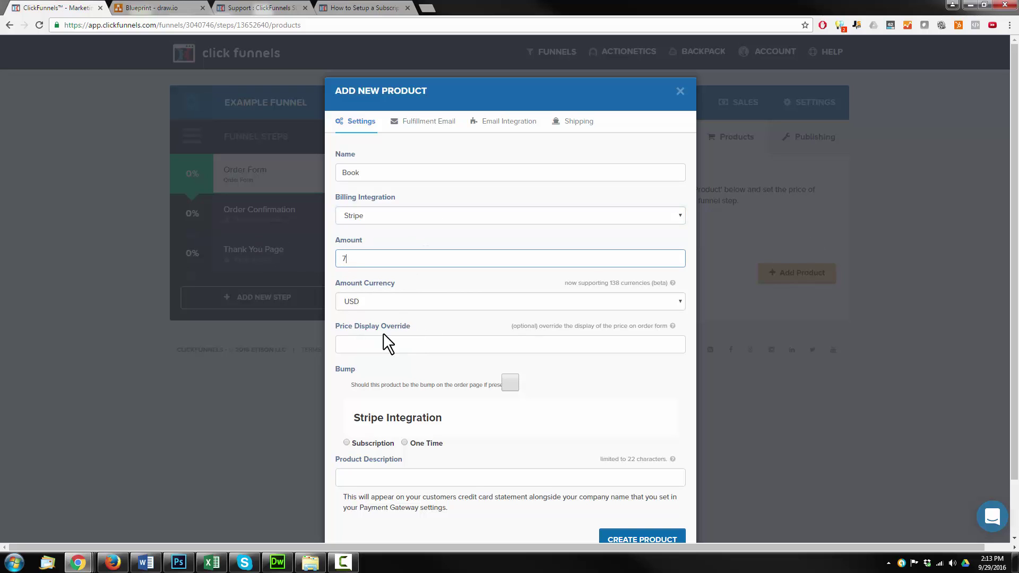
click(417, 351)
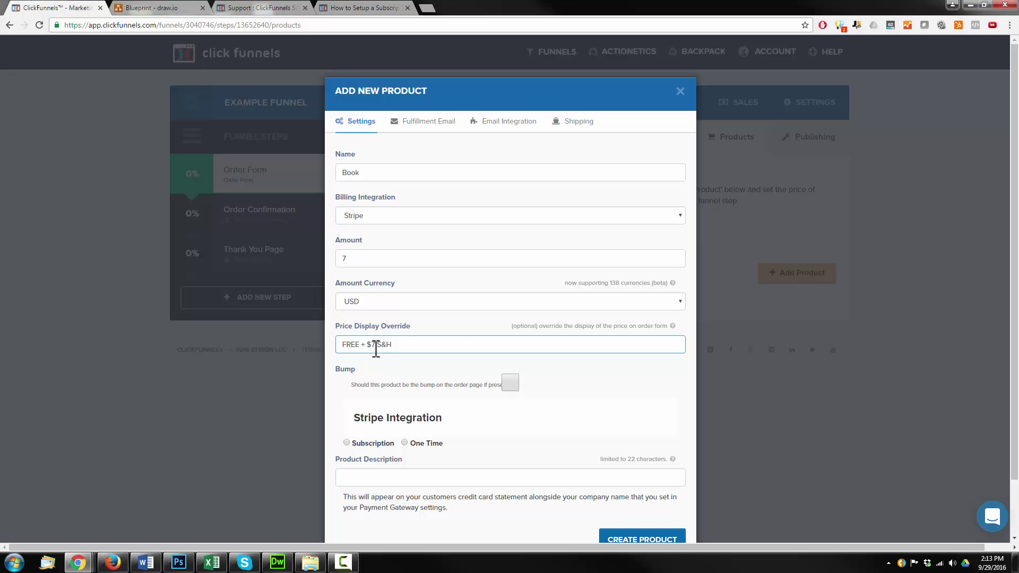
Step: Set the Stripe integration to One Time and copy the product name Book into the product description
scroll(372, 318, down, 2)
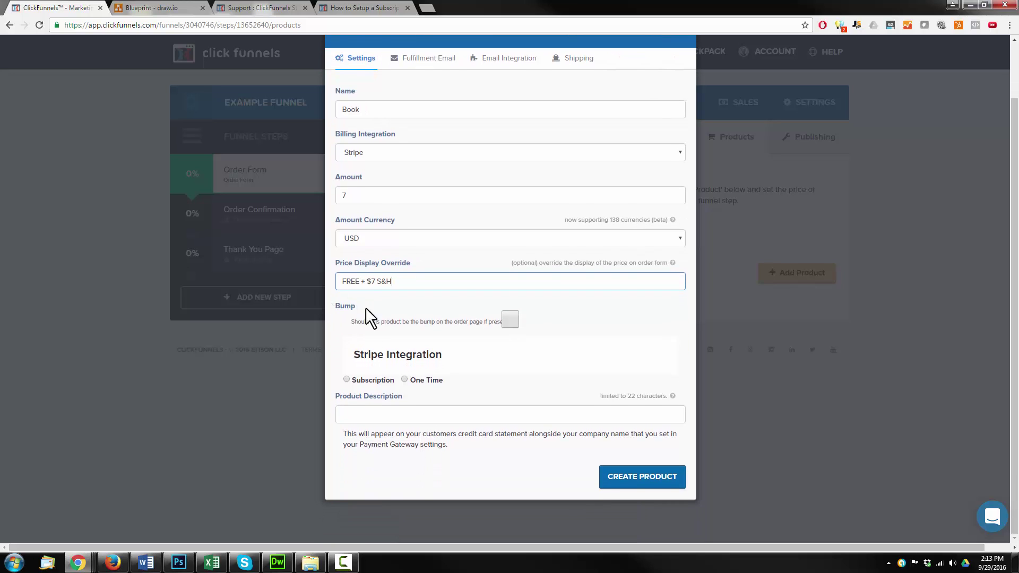
click(405, 380)
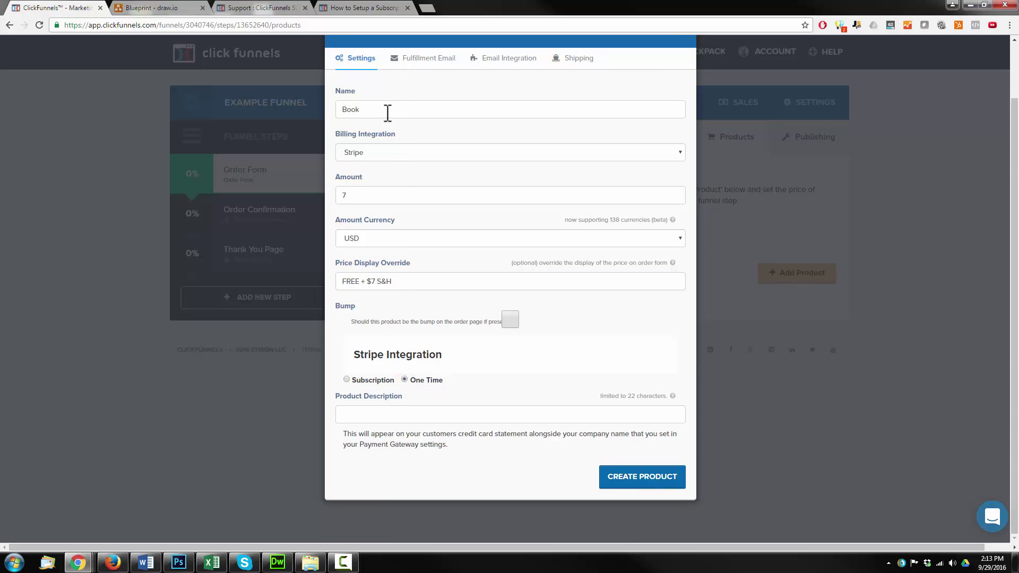
double_click(350, 109)
key(ctrl+c)
click(489, 414)
key(ctrl+v)
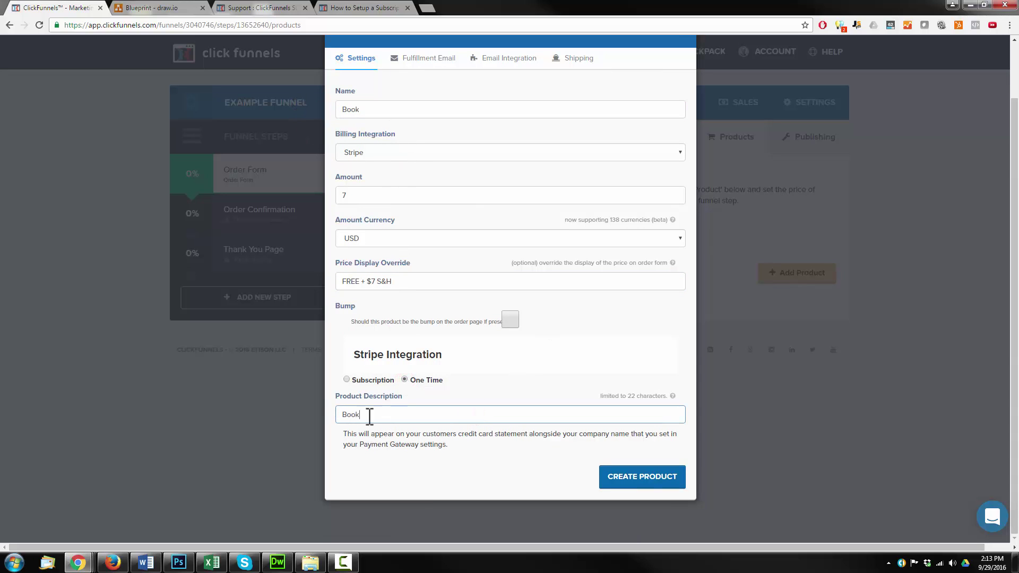
Step: Create the Book product and start another product named Order Bump with Stripe as its billing integration
click(643, 479)
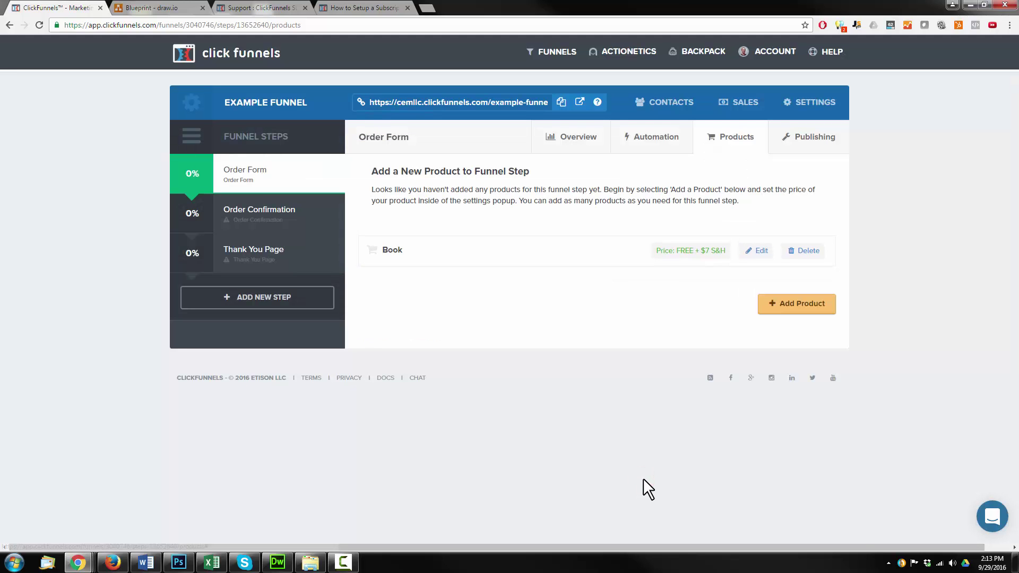
click(814, 307)
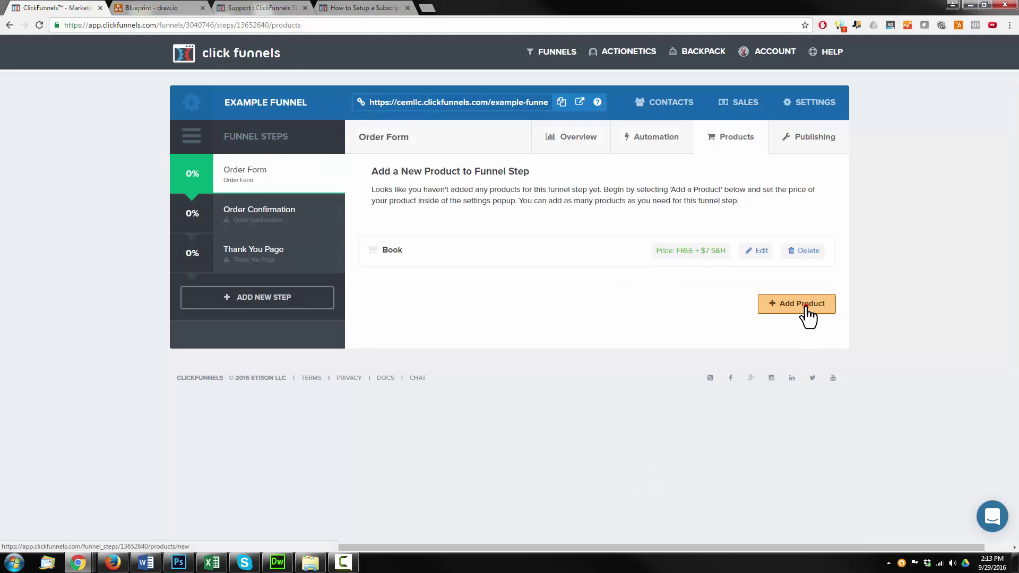
click(411, 168)
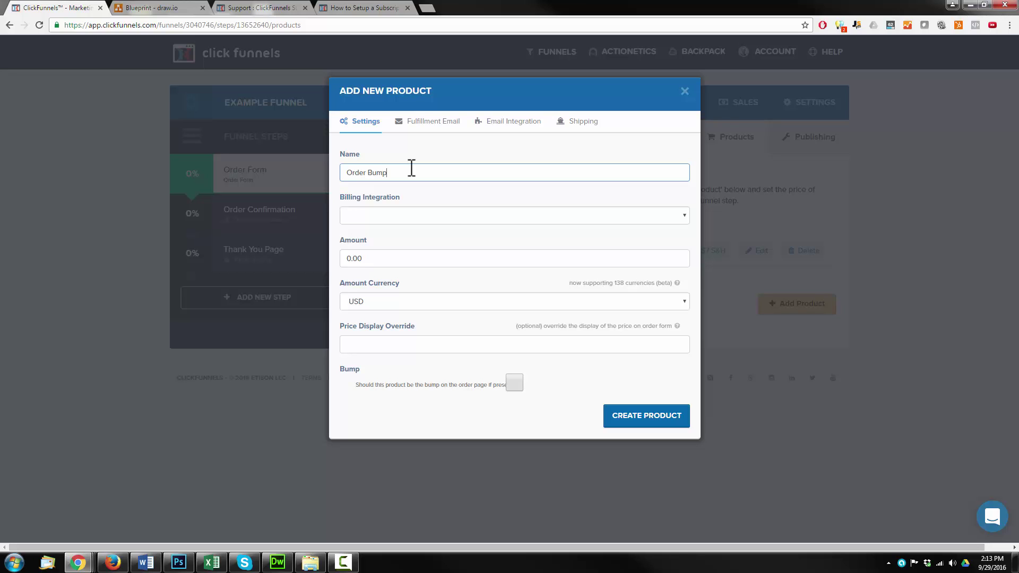
click(436, 218)
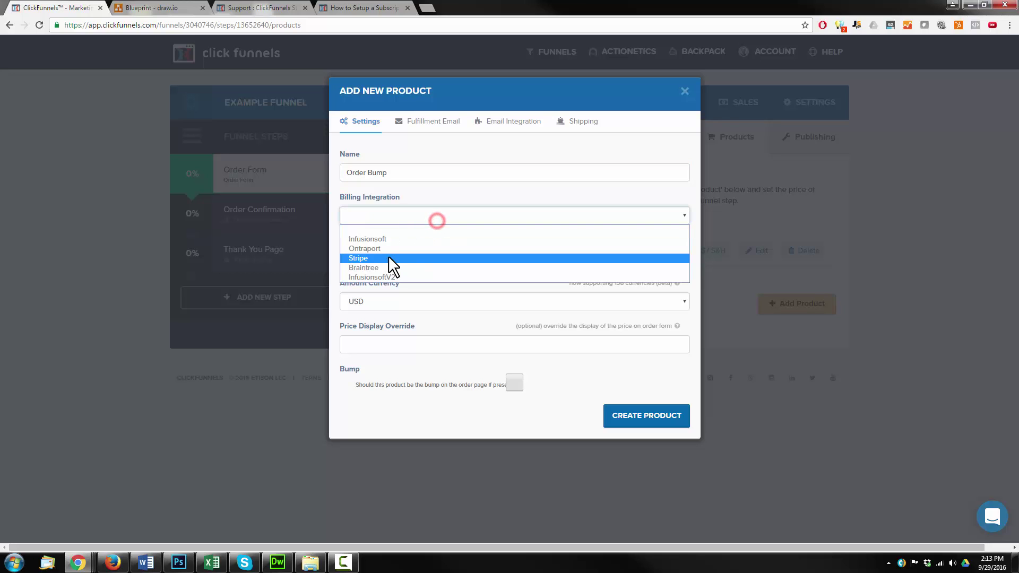
click(388, 256)
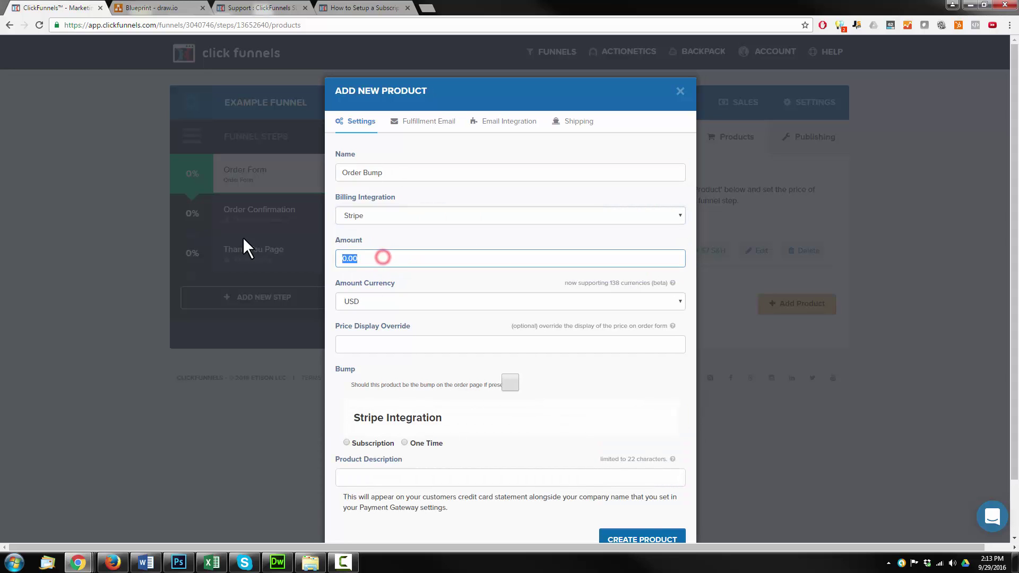
Step: Set the Order Bump product's amount to 37 and mark it as the bump on the order page
text(37)
click(510, 382)
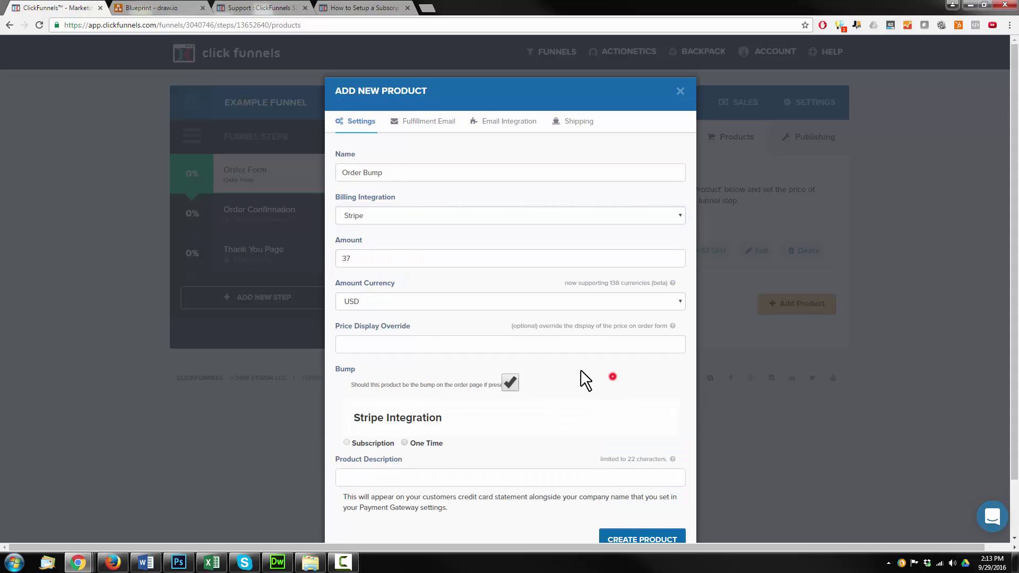
scroll(568, 366, down, 2)
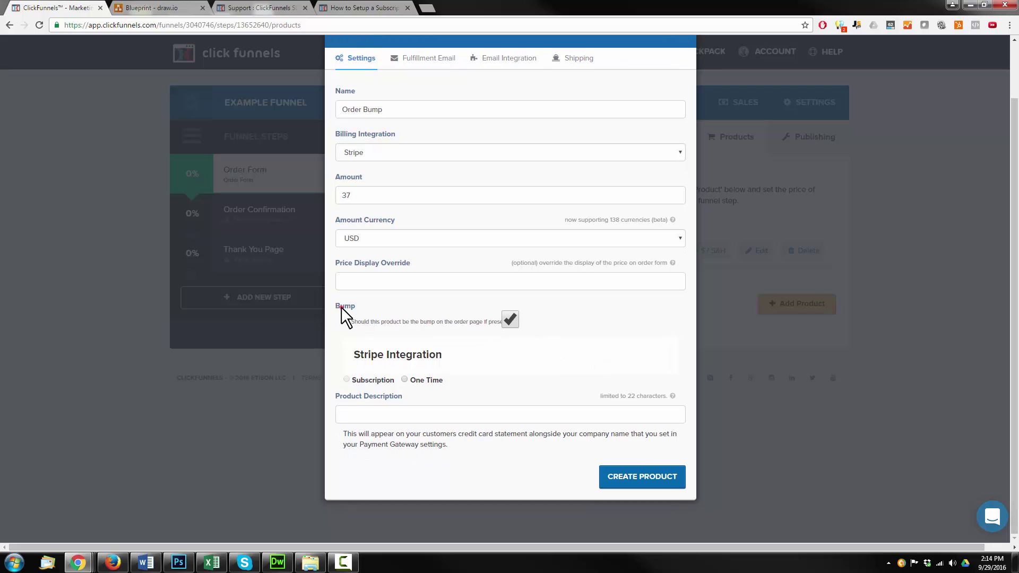
click(341, 307)
Step: Set the Stripe integration to One Time, copy the name Order Bump into the product description, and create the product
click(405, 380)
click(401, 110)
key(ctrl+c)
click(443, 419)
key(ctrl+v)
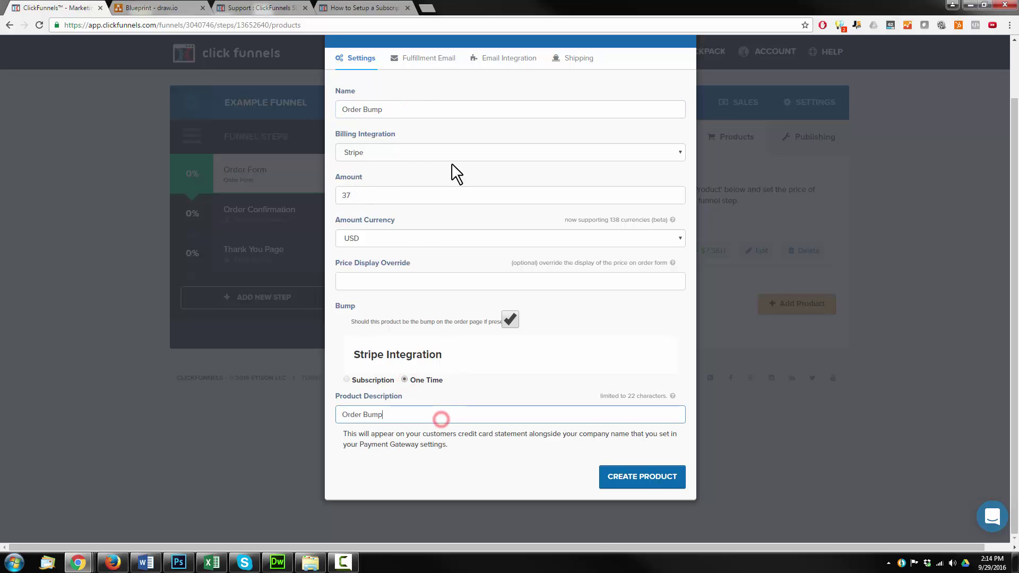
click(651, 479)
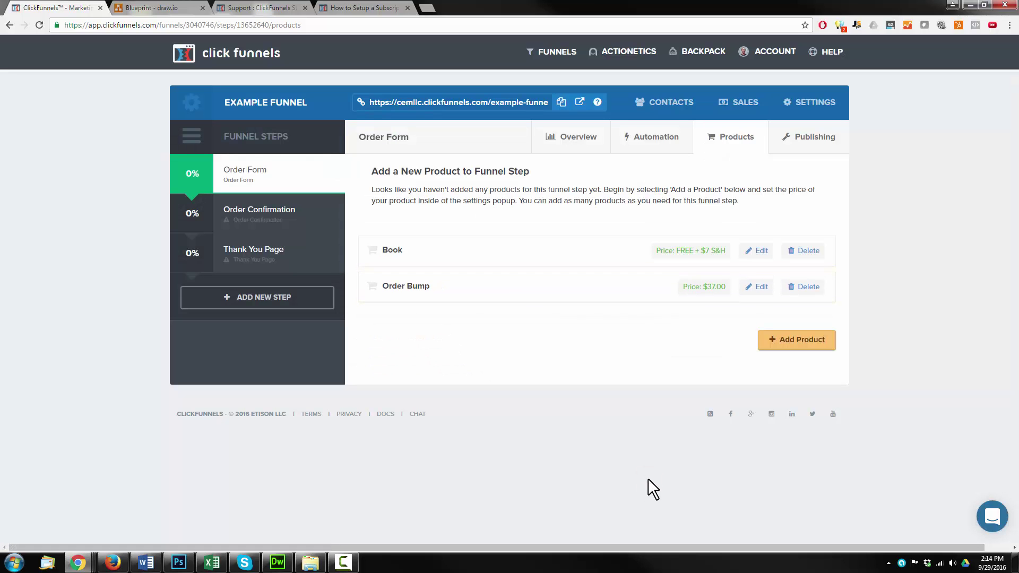
Step: Open the Order Form page in the editor and delete the 2 column row holding the training copy and checkout form
click(582, 138)
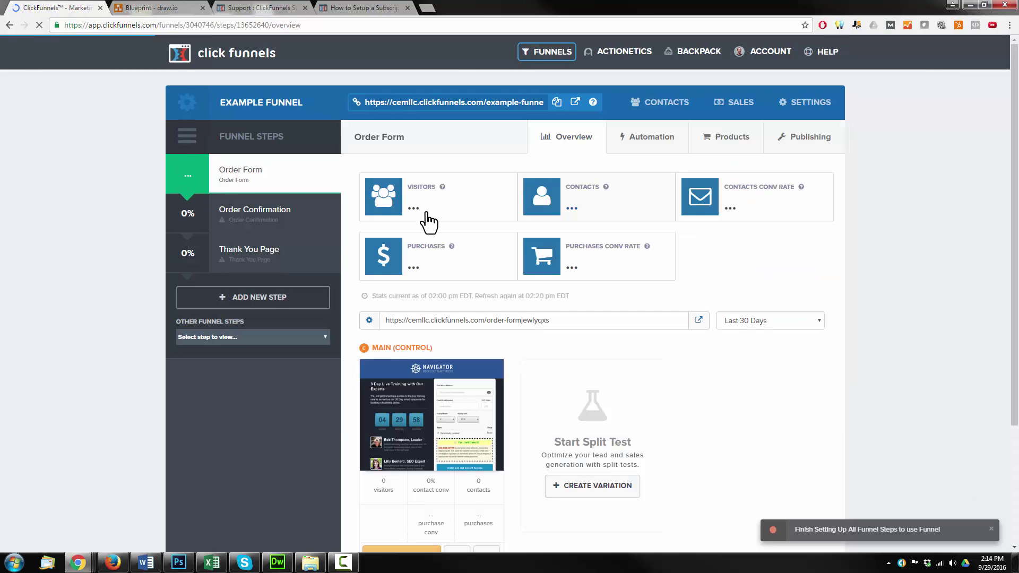
scroll(421, 221, down, 2)
click(404, 451)
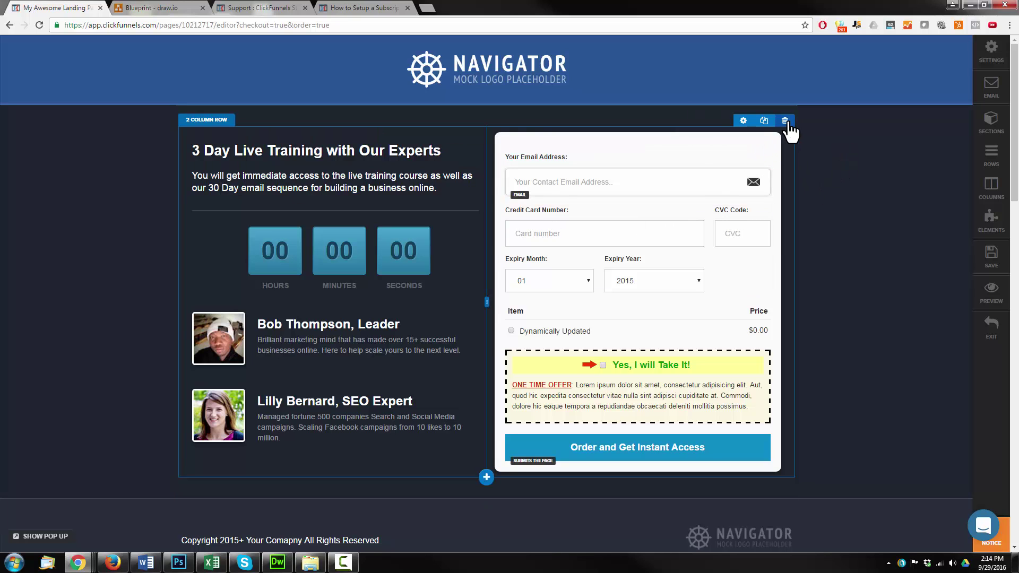
click(786, 122)
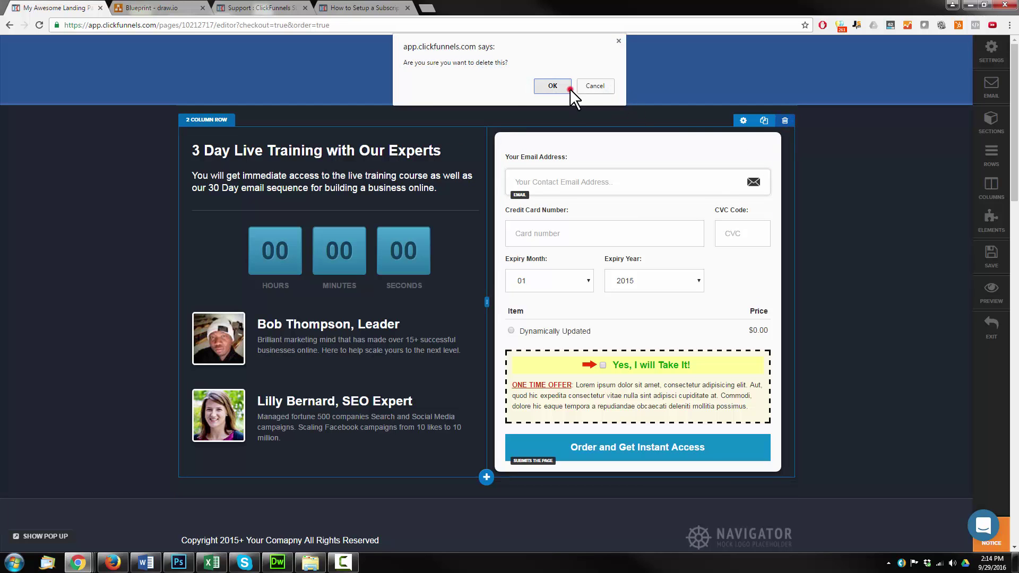
click(553, 86)
Step: Add a 2 Column Block to the emptied section and place an Order 2 Step element in its left column
click(505, 140)
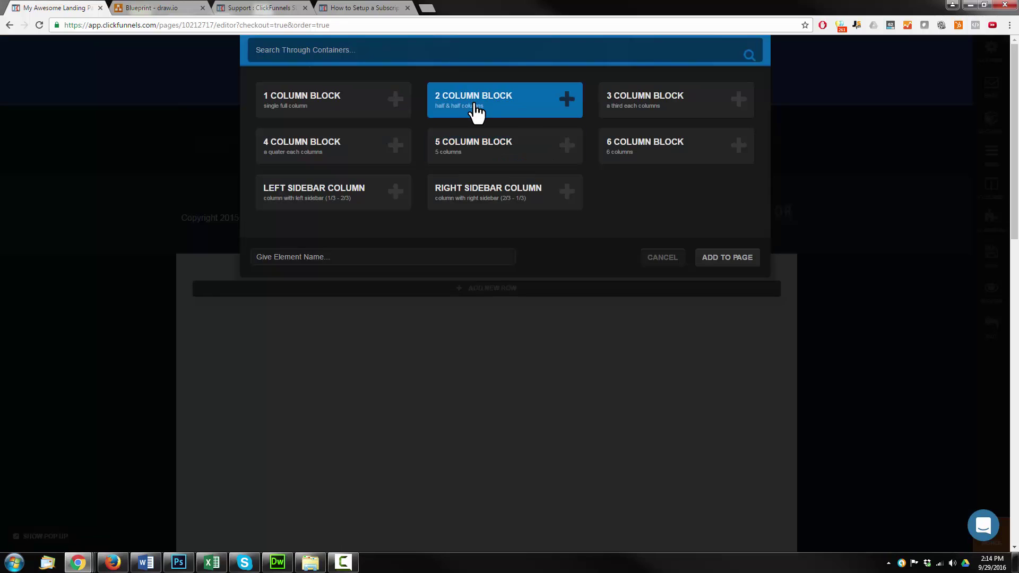
click(495, 109)
click(728, 261)
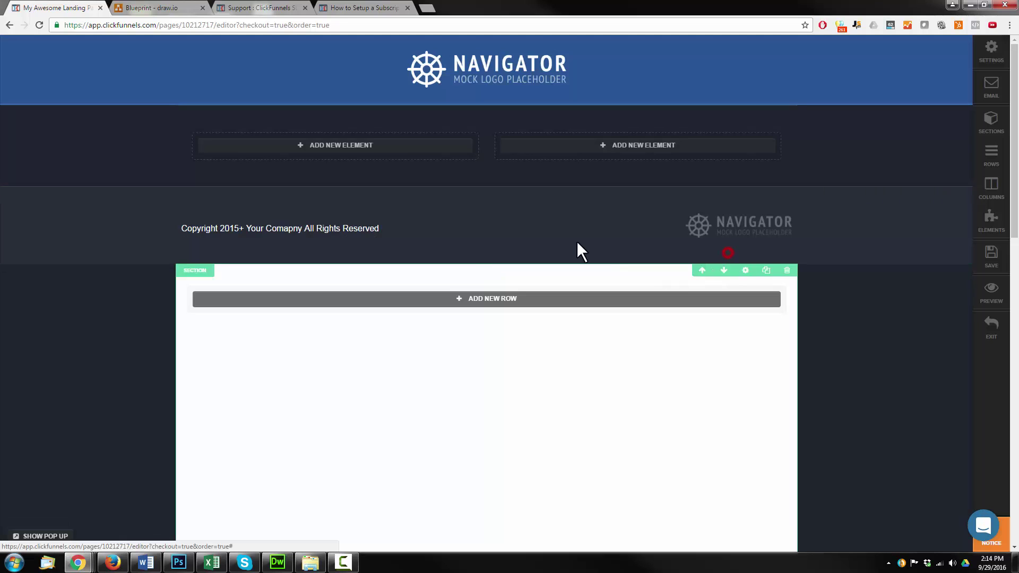
click(399, 150)
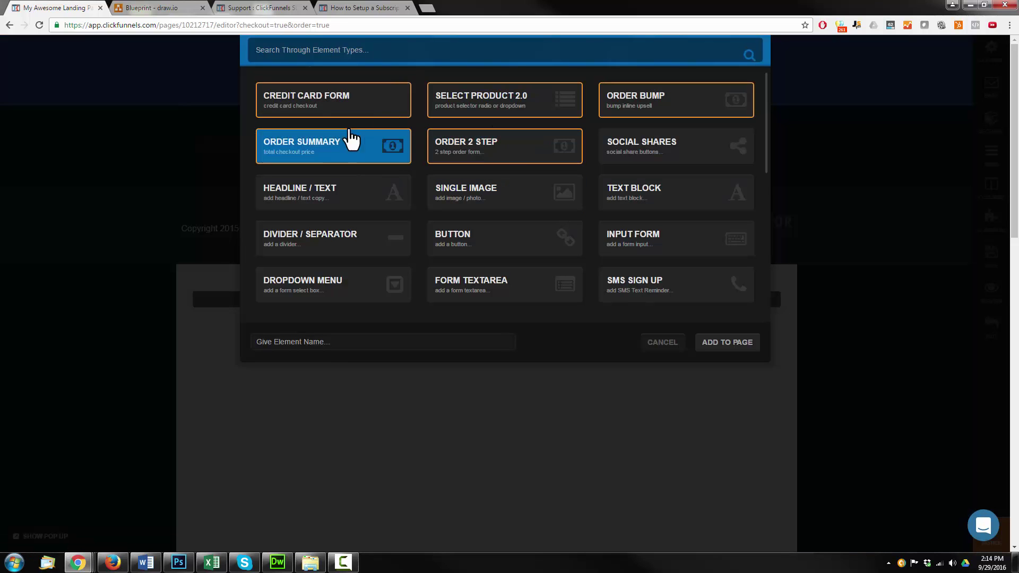
click(471, 152)
click(730, 344)
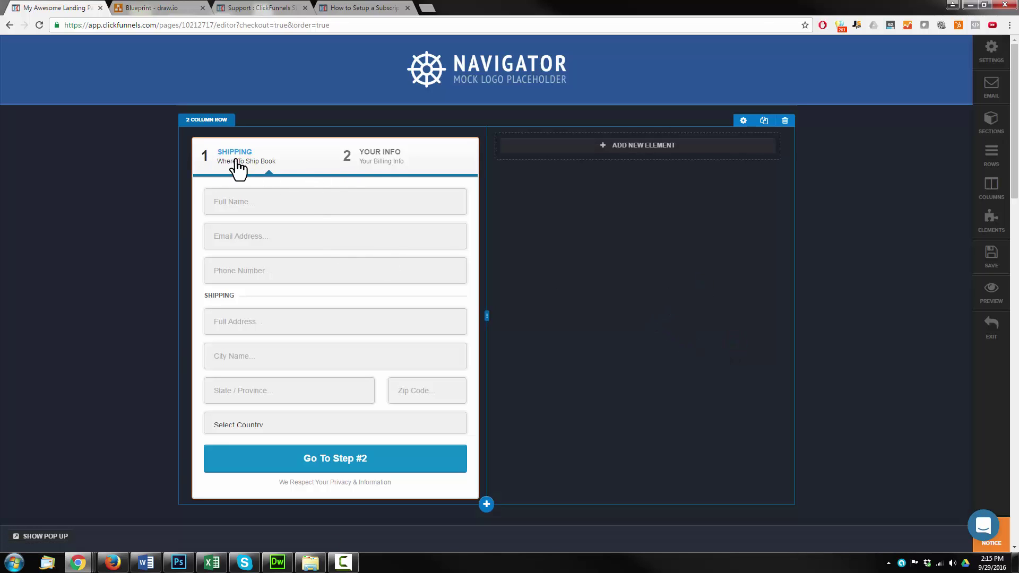
Step: Move the Order 2 Step form from the left column into the right column of the row
click(386, 160)
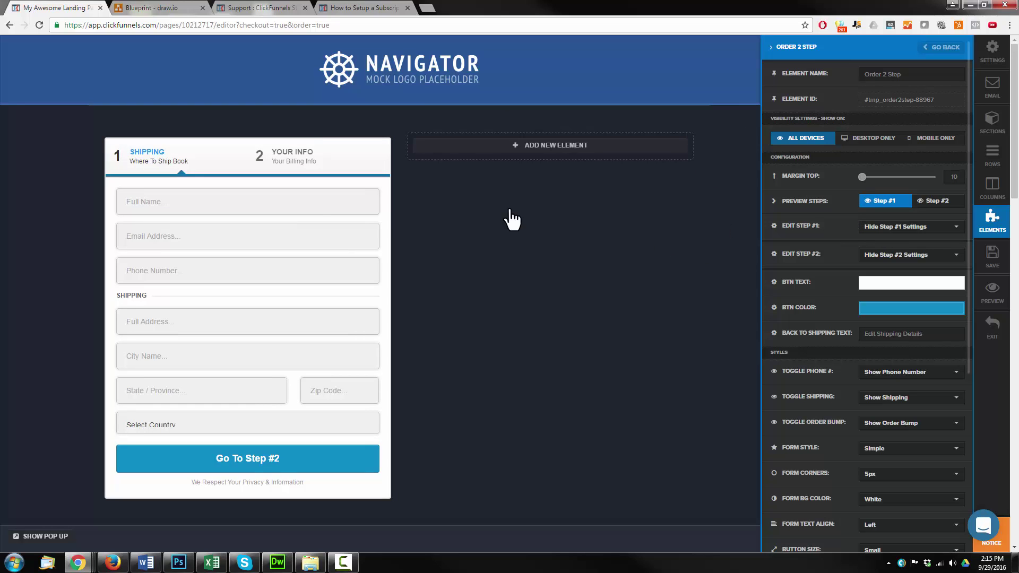
click(305, 153)
click(528, 218)
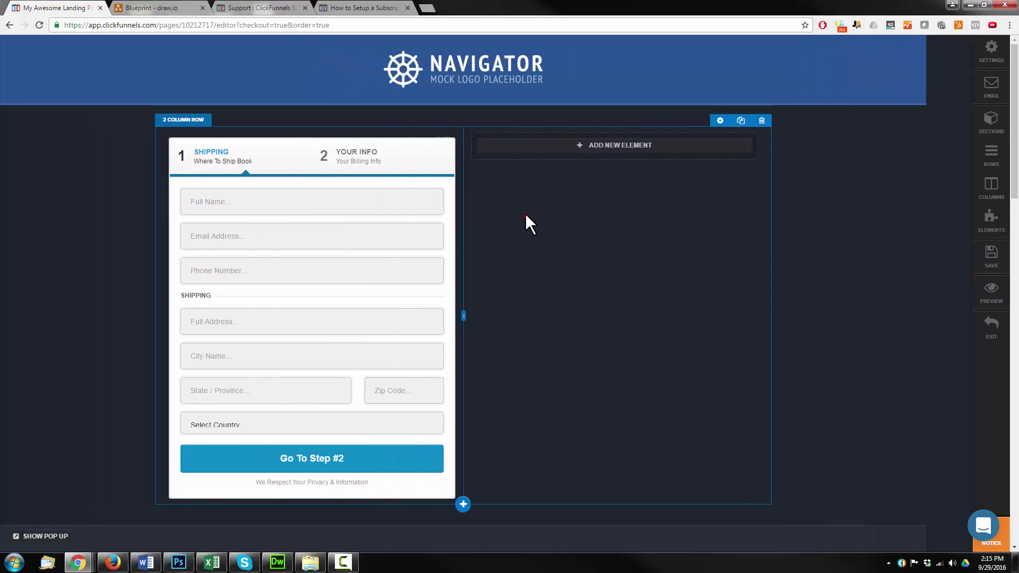
drag(404, 151, 650, 189)
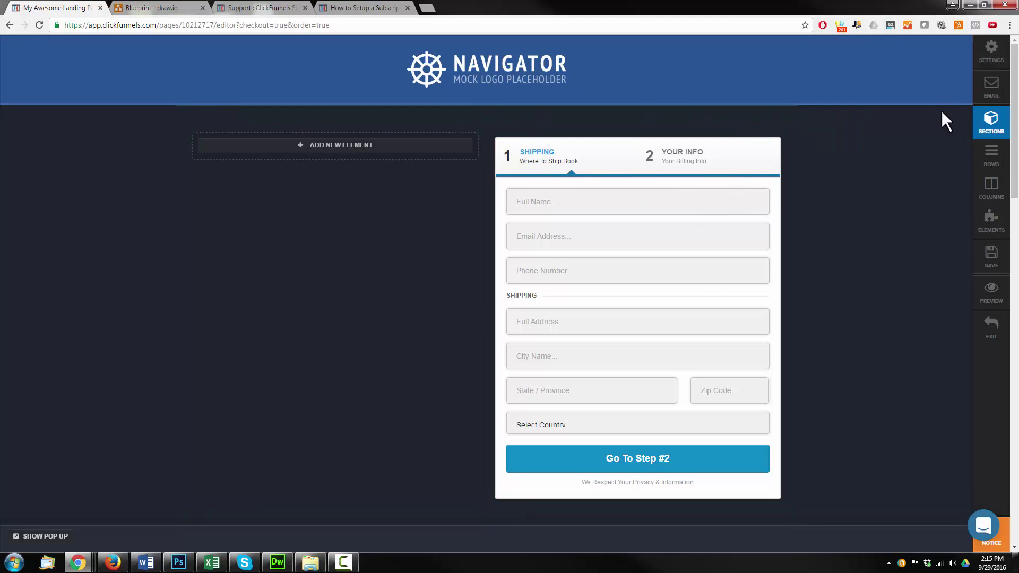
Step: Open the Order 2 Step form's settings, preview Step #2 and show the Step #2 settings
click(675, 213)
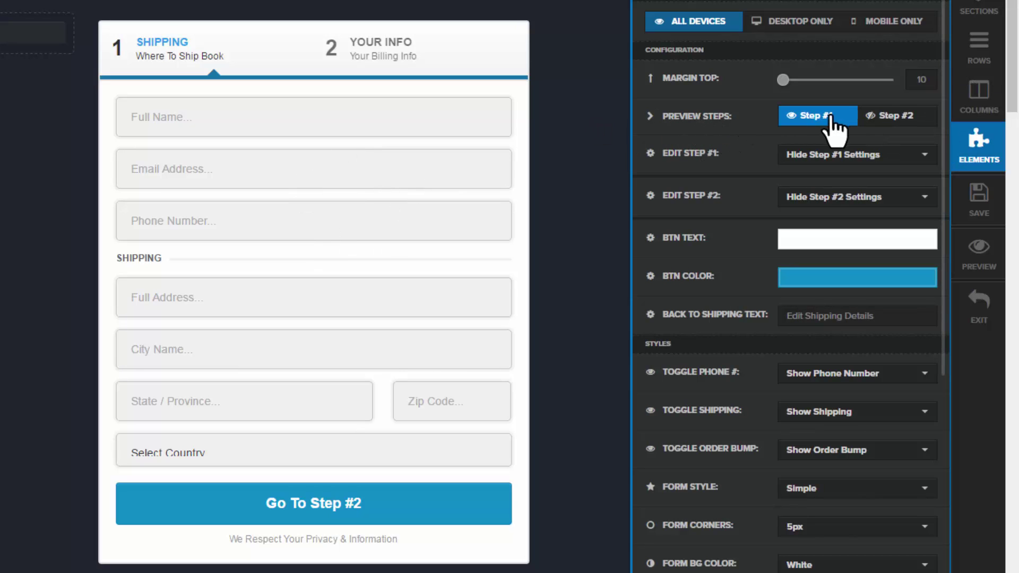
click(909, 121)
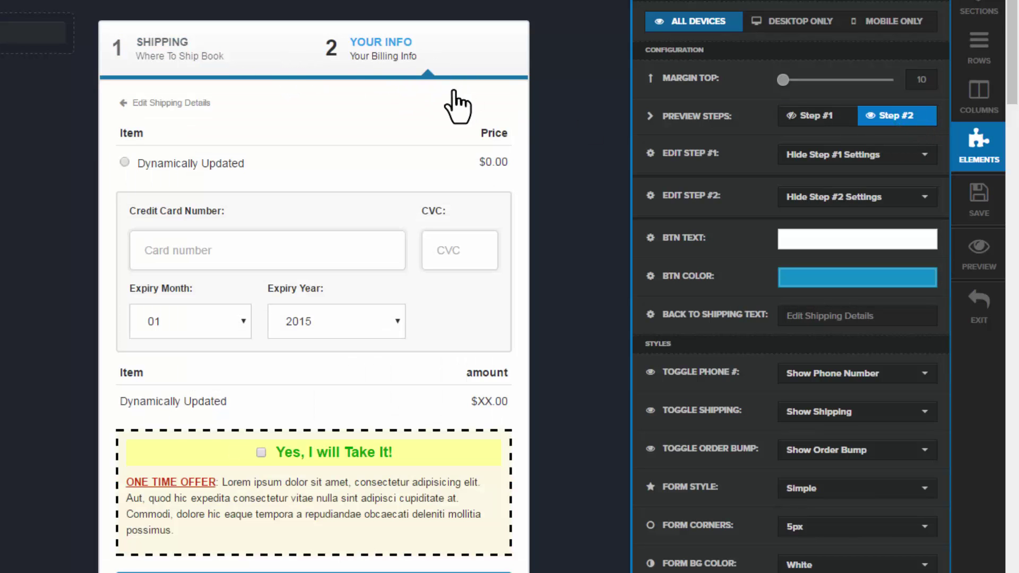
scroll(454, 106, down, 3)
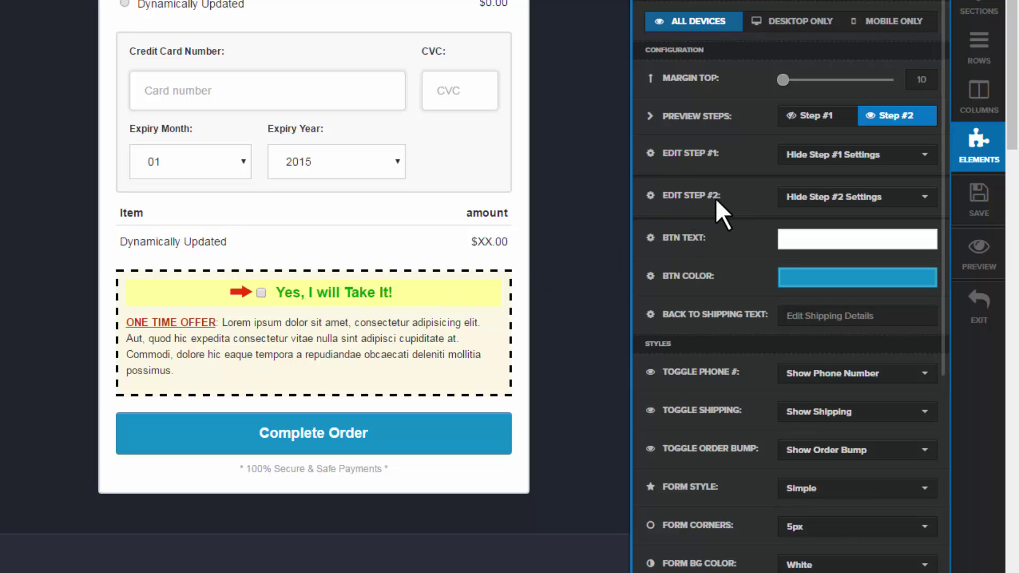
click(841, 200)
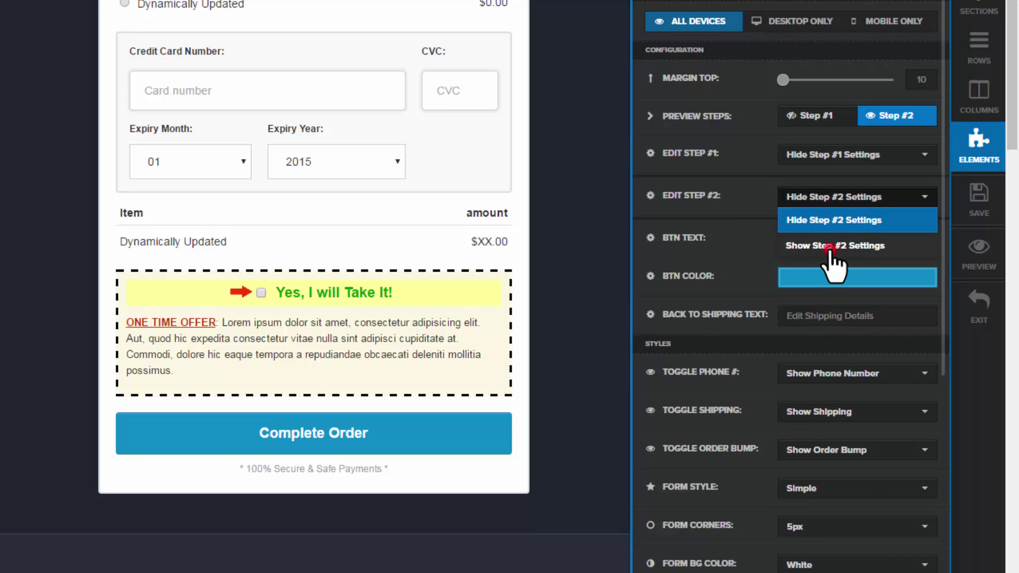
click(832, 250)
Step: Set the order form's bump headline to "Audio Version"
scroll(753, 234, down, 4)
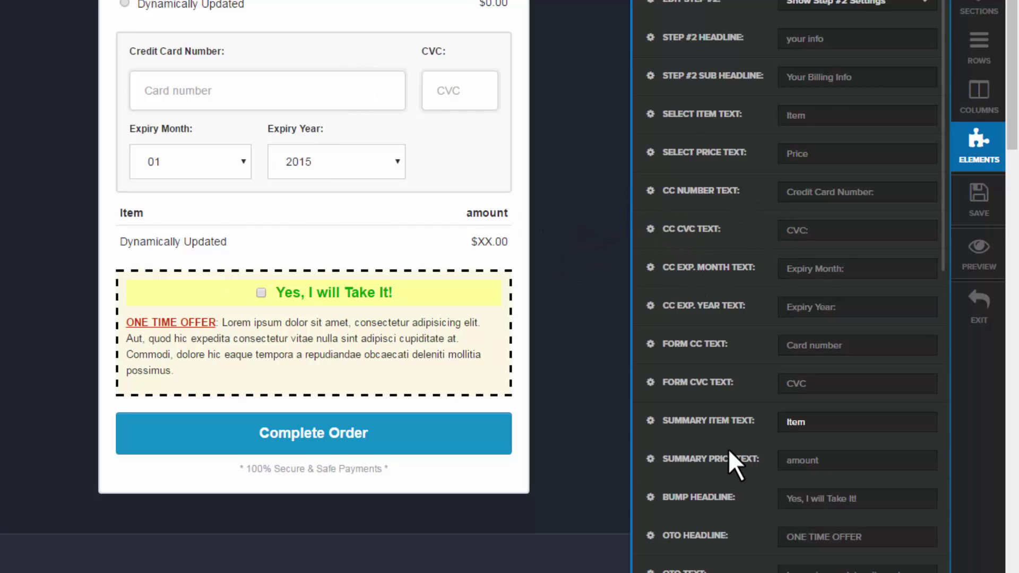
scroll(729, 448, down, 4)
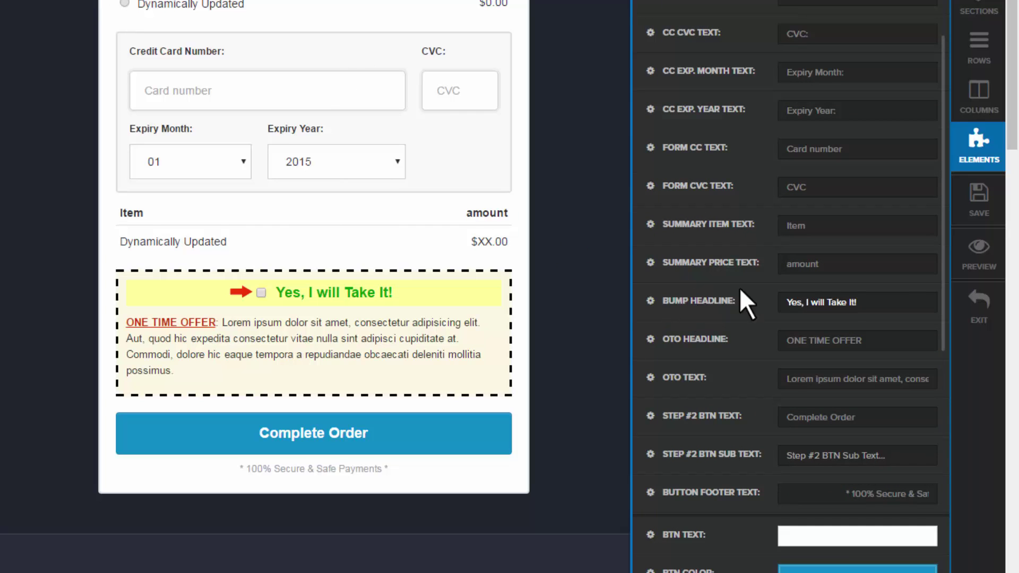
click(899, 306)
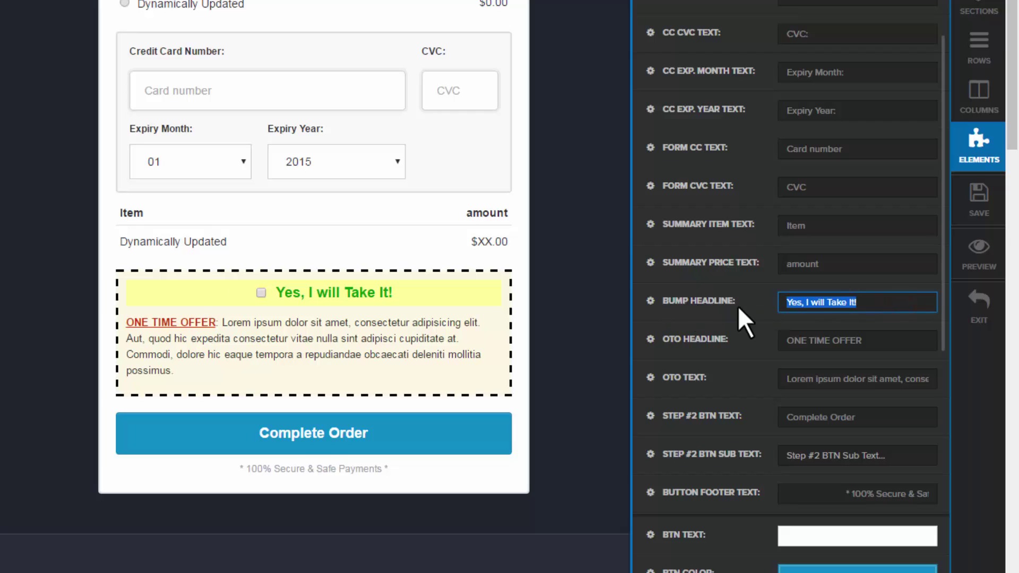
text(Audio)
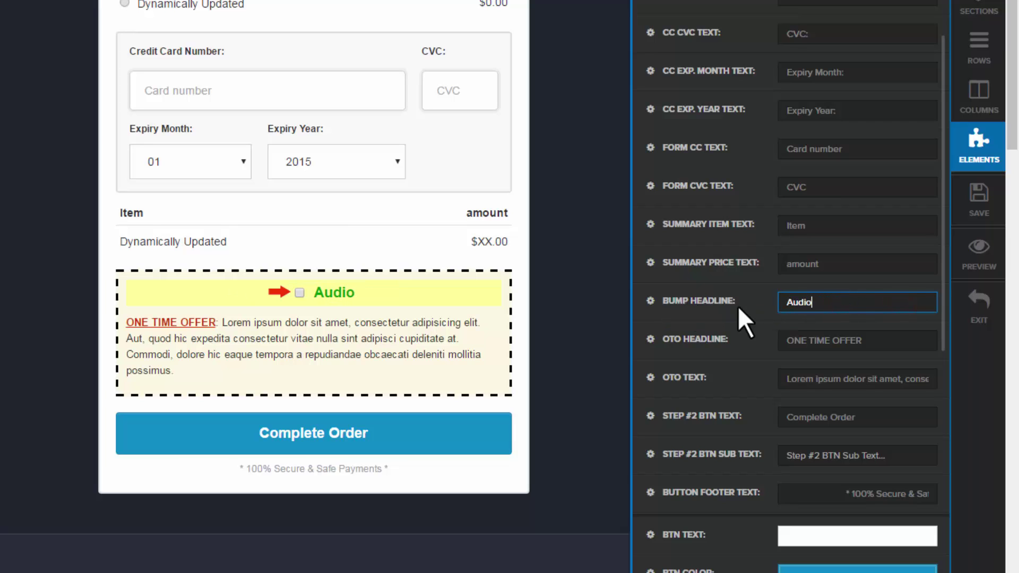
text( Version)
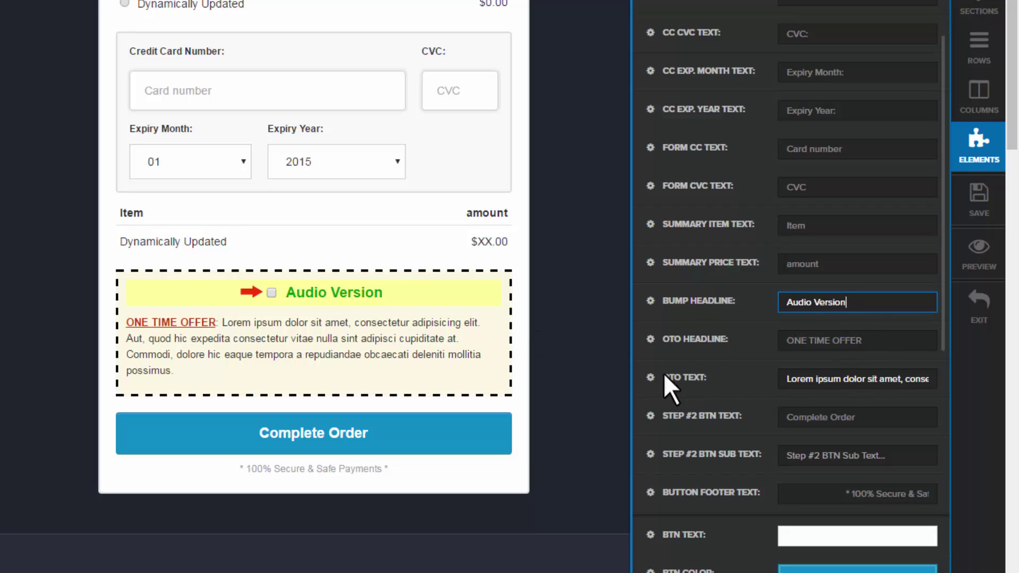
Step: Close the Order 2 Step form's settings, save the order form page and exit the editor
click(863, 388)
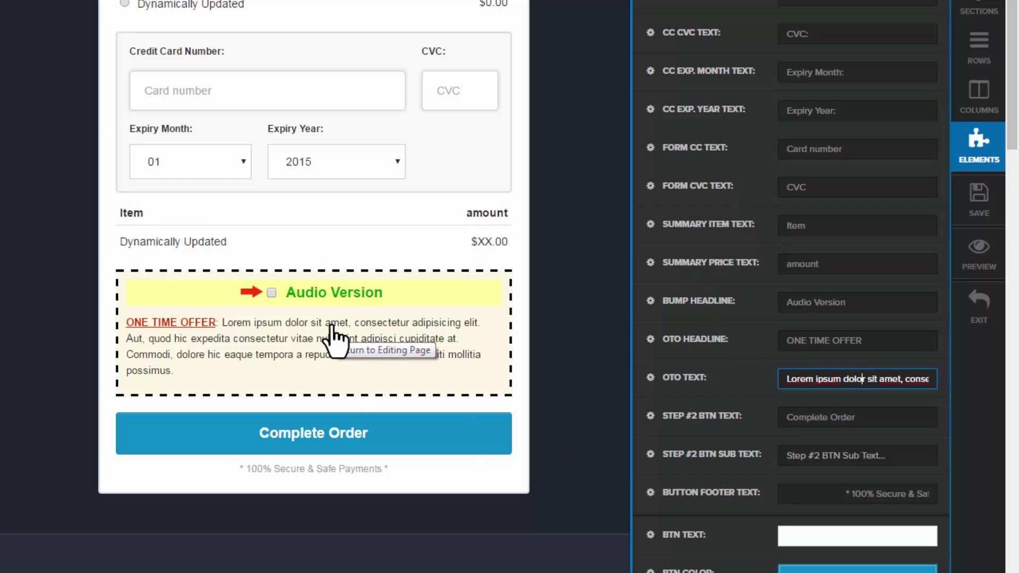
click(3, 228)
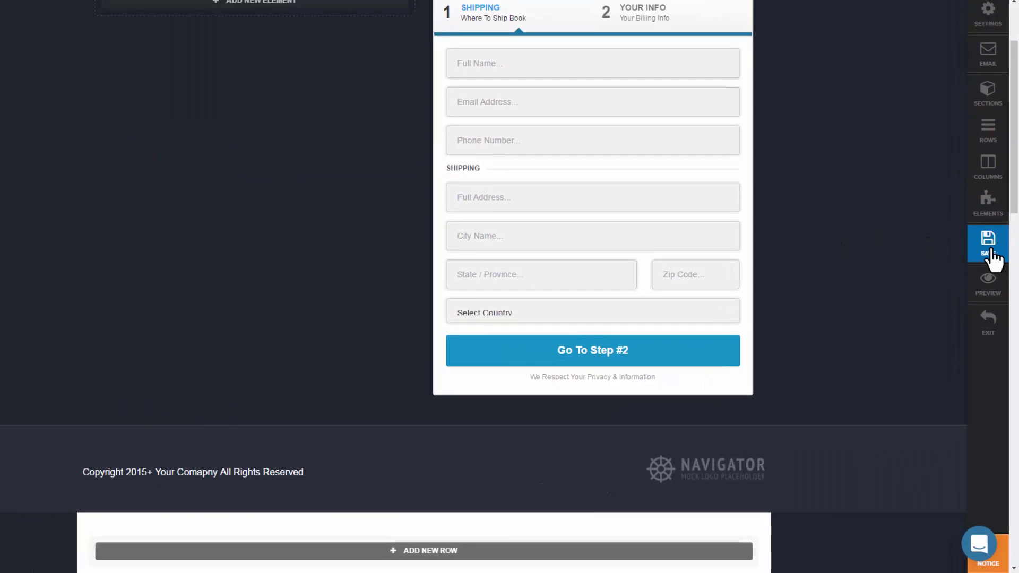
click(992, 259)
click(994, 336)
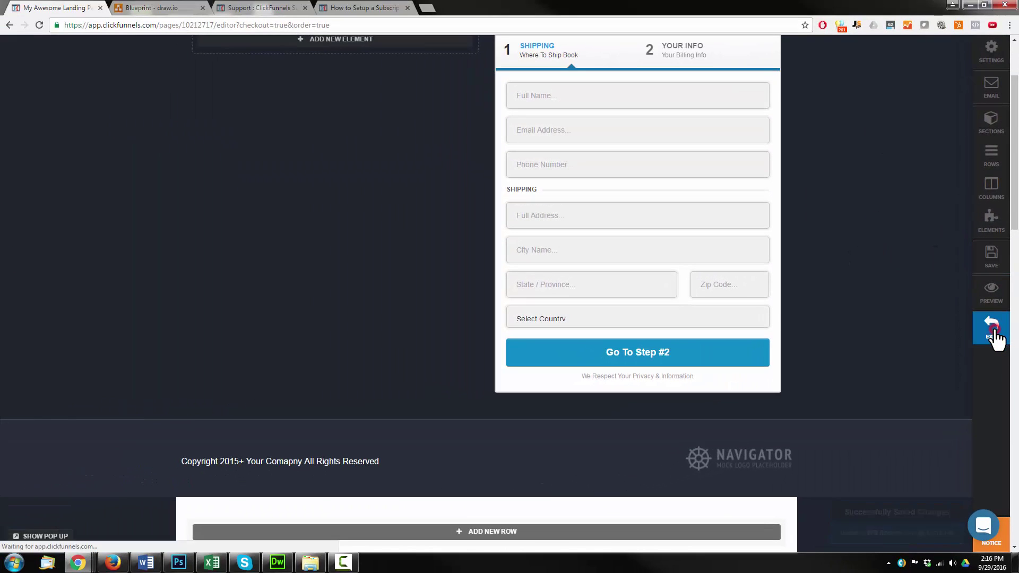
Step: Check the draw.io funnel blueprint, return to ClickFunnels and create a new funnel step for The Sales Funnel Training offer
click(167, 7)
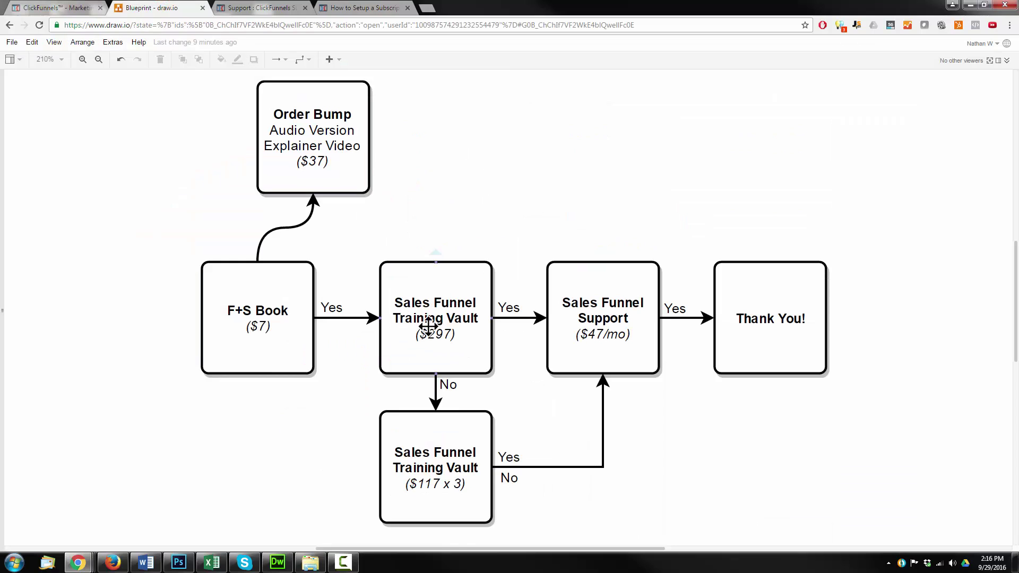
click(60, 8)
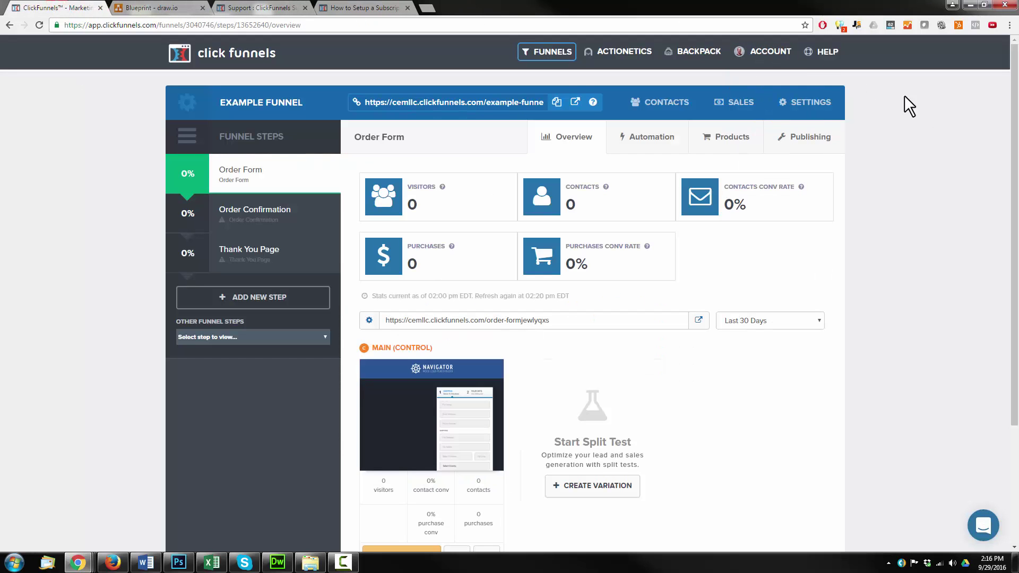
click(264, 310)
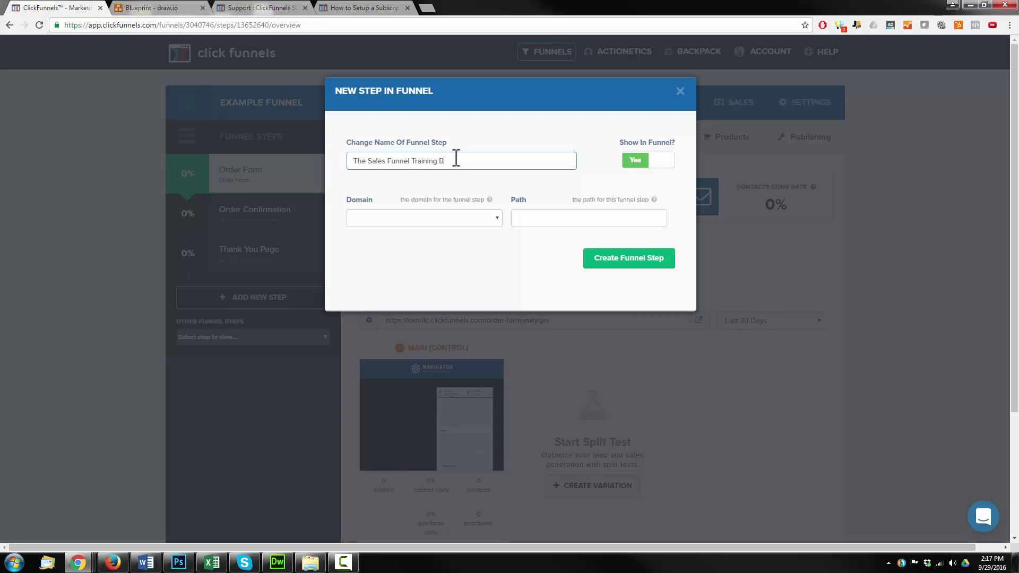
text(t)
click(616, 260)
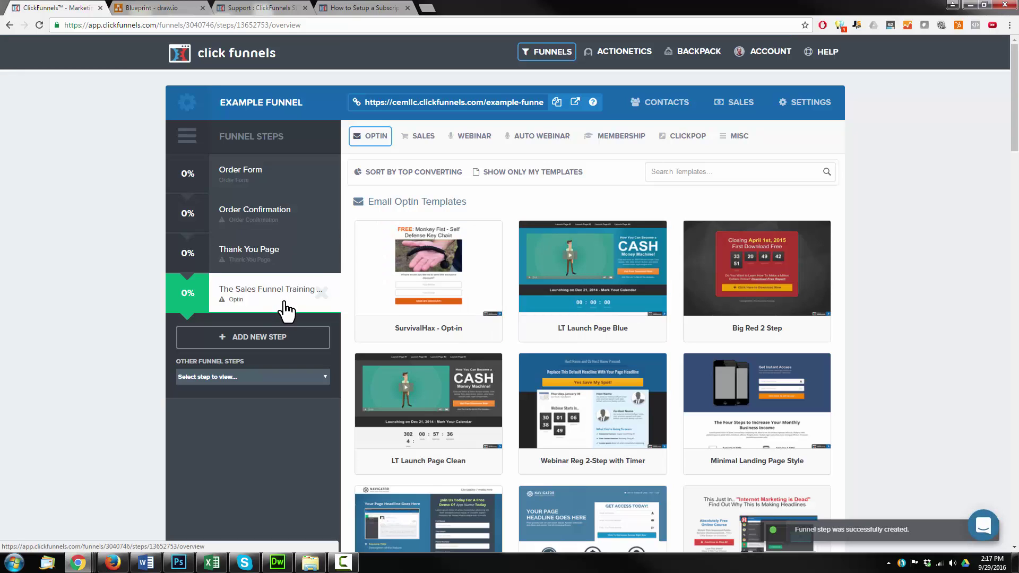
Step: Move The Sales Funnel Training step directly below Order Form and give it the OTO Video Page one-click upsell template
drag(285, 302, 294, 221)
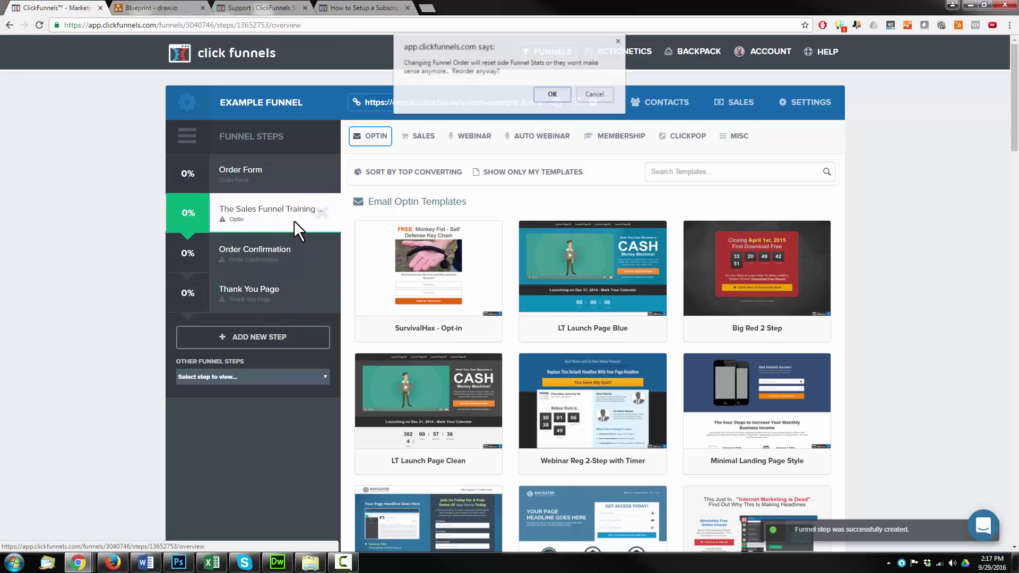
click(552, 94)
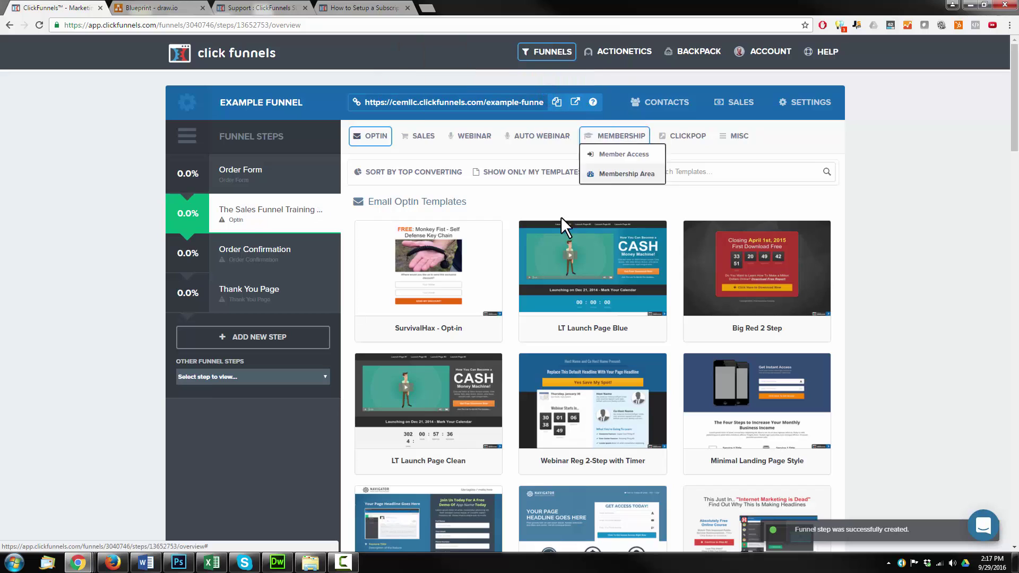
mouse_move(414, 135)
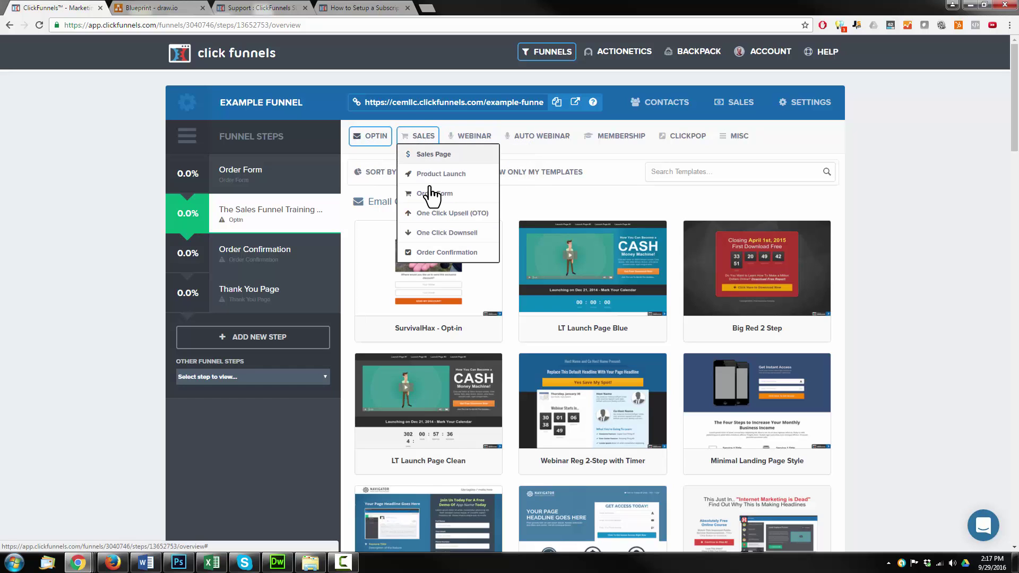
click(459, 214)
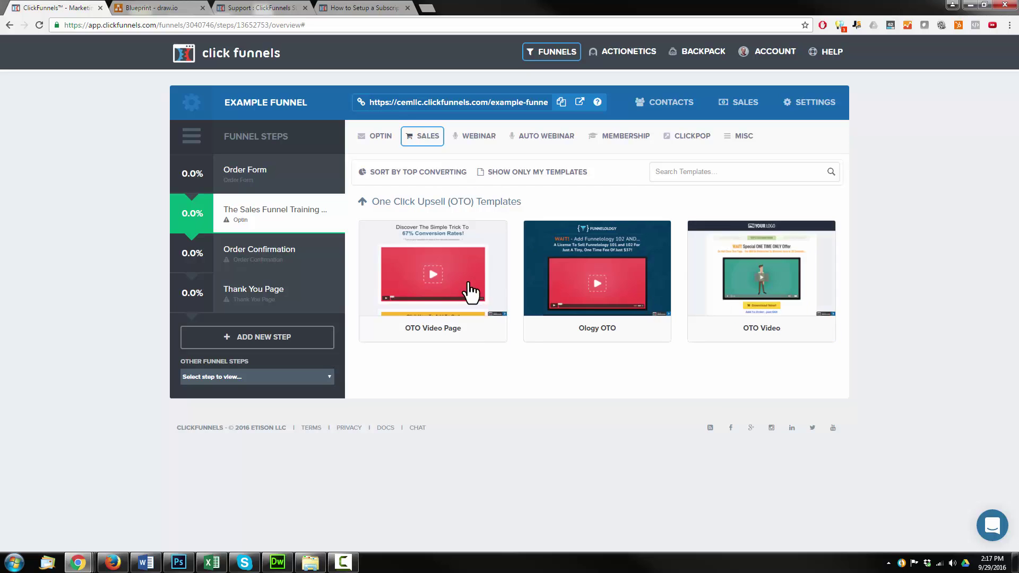
click(447, 262)
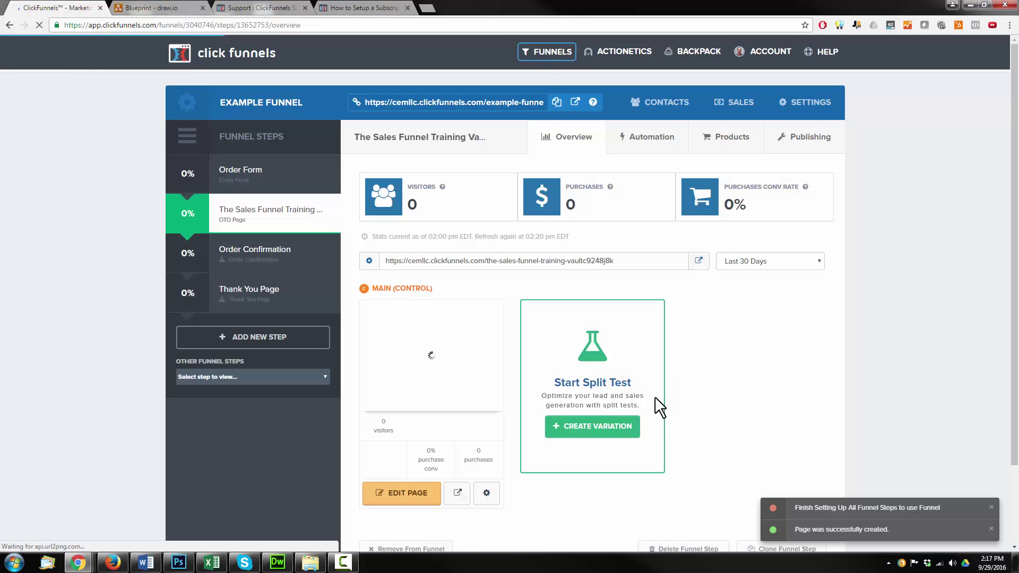
Step: Add a new product to the upsell step named "The Sales Funnel Training Vault", with Stripe billing and an amount of 297
click(722, 139)
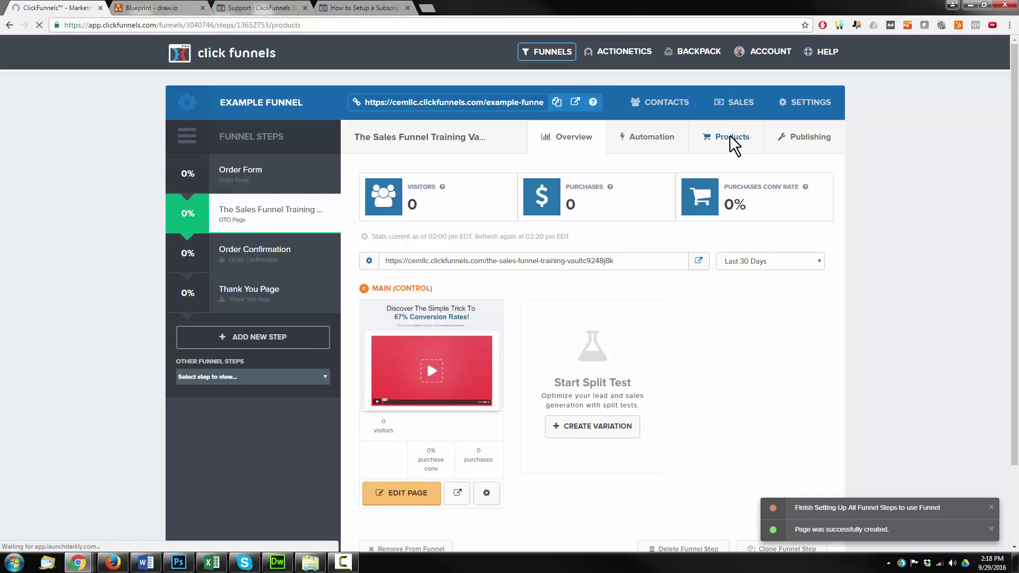
click(802, 276)
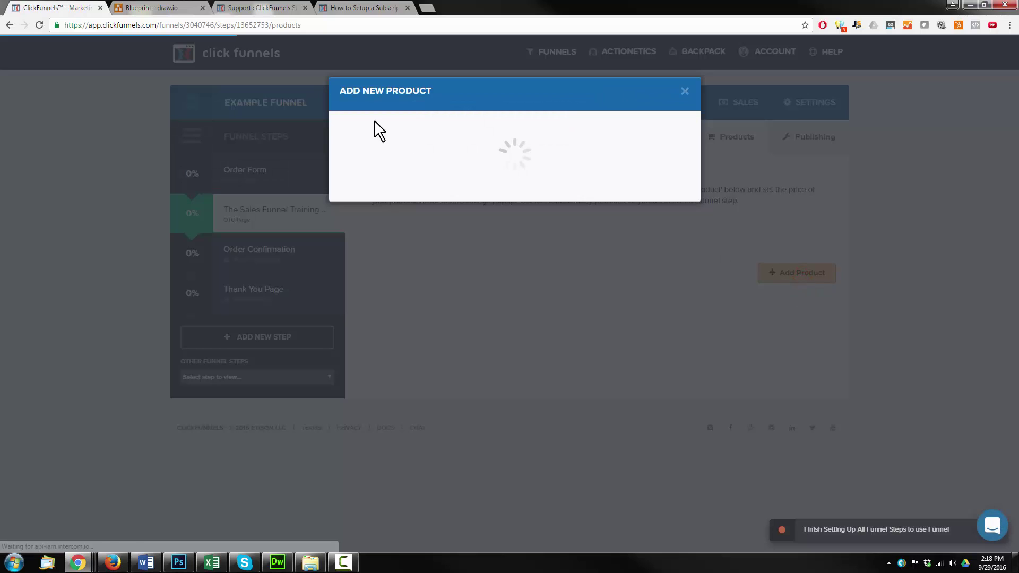
click(437, 171)
text(The Sales Funnel Training Vault)
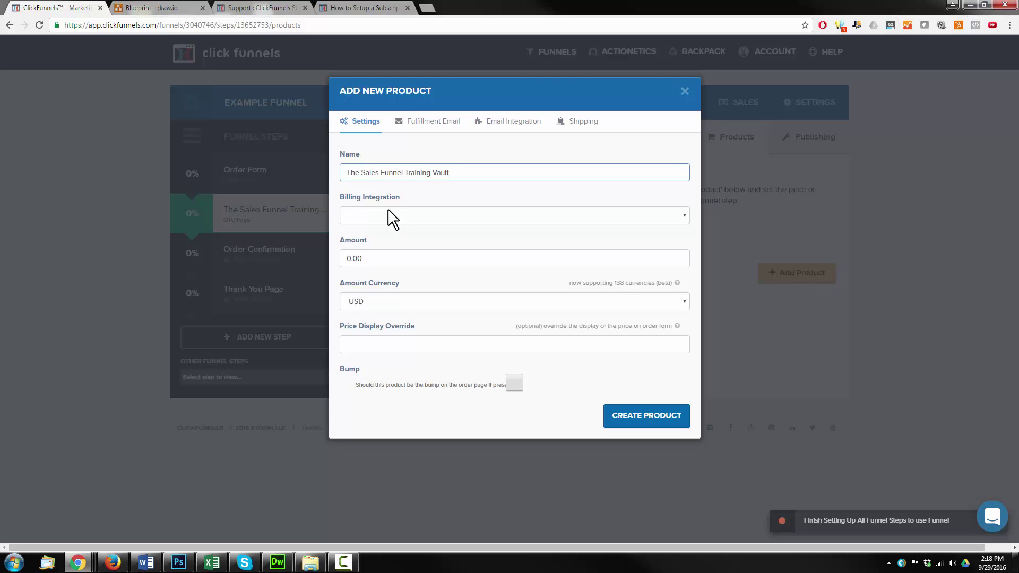
click(391, 212)
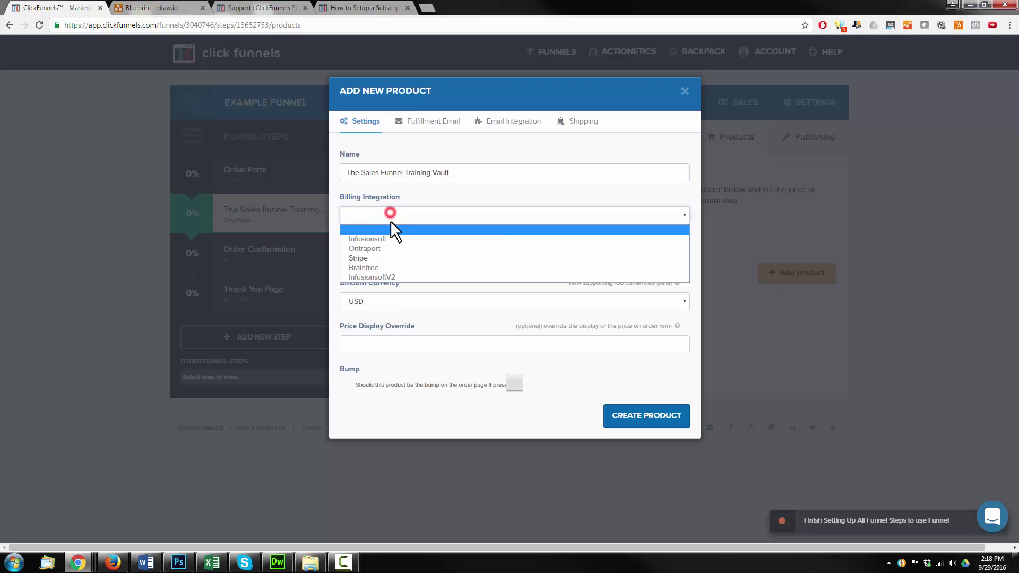
click(389, 255)
click(396, 255)
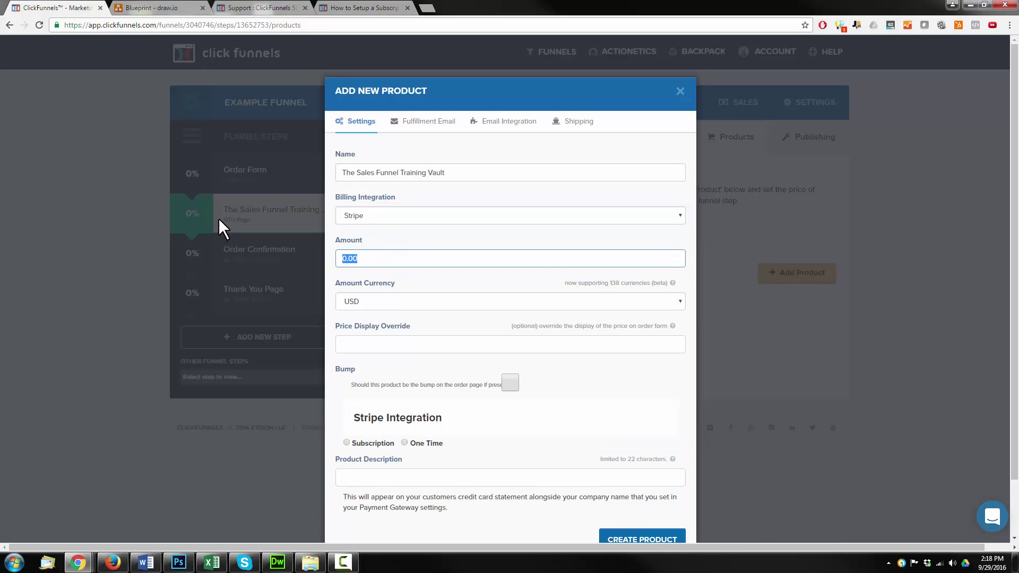
text(297)
Step: Make the product a one-time payment with the description "The Sales Funnel Train" and create it
click(657, 362)
scroll(639, 368, down, 2)
click(514, 319)
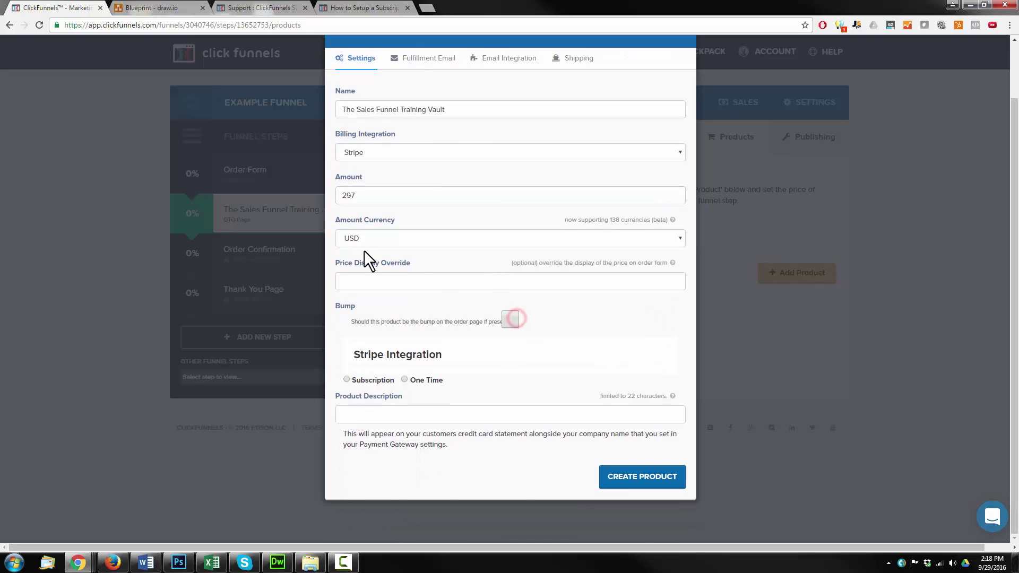
click(432, 379)
triple_click(467, 109)
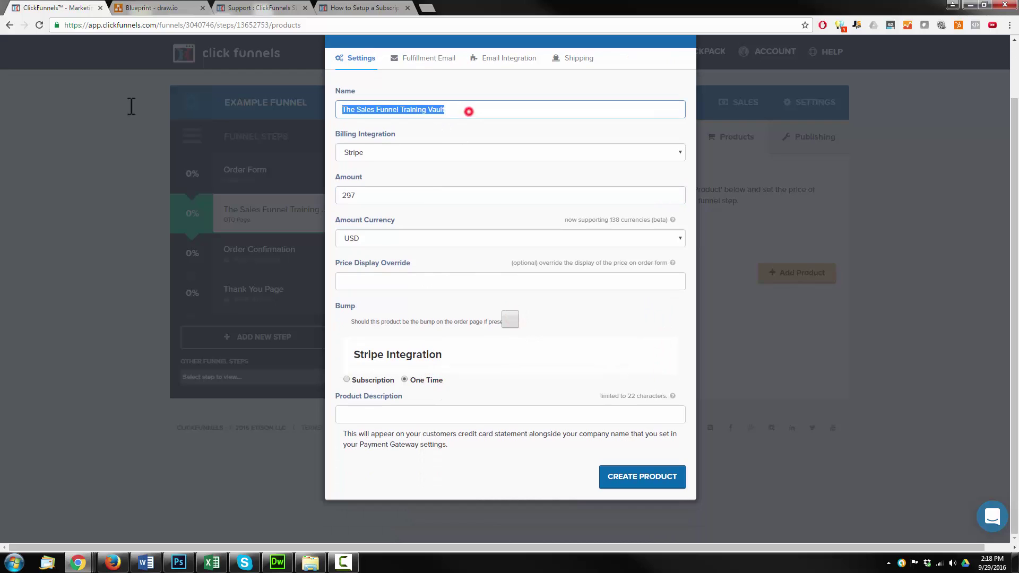
click(417, 415)
text(The Sales Funnel Train)
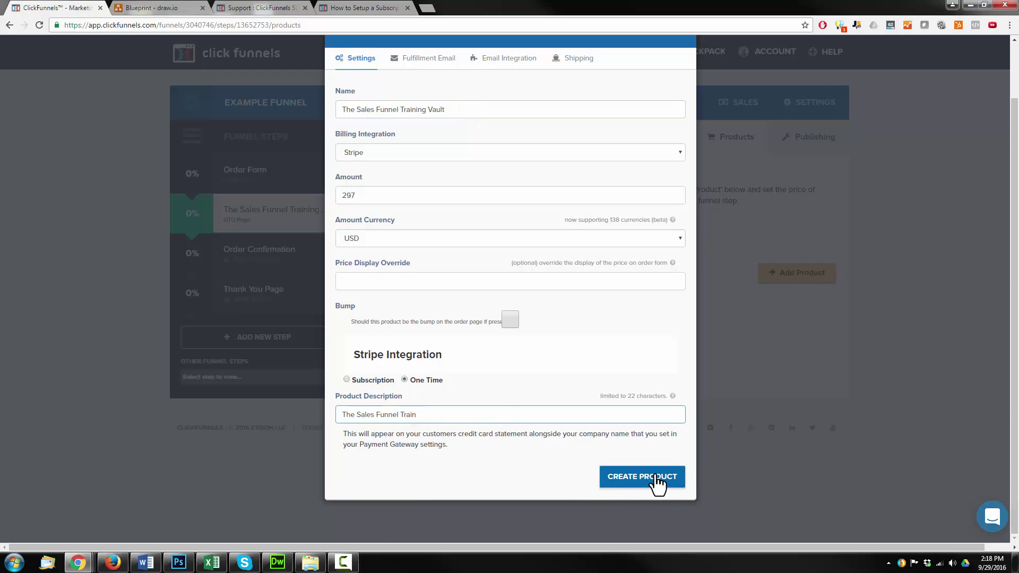
click(635, 481)
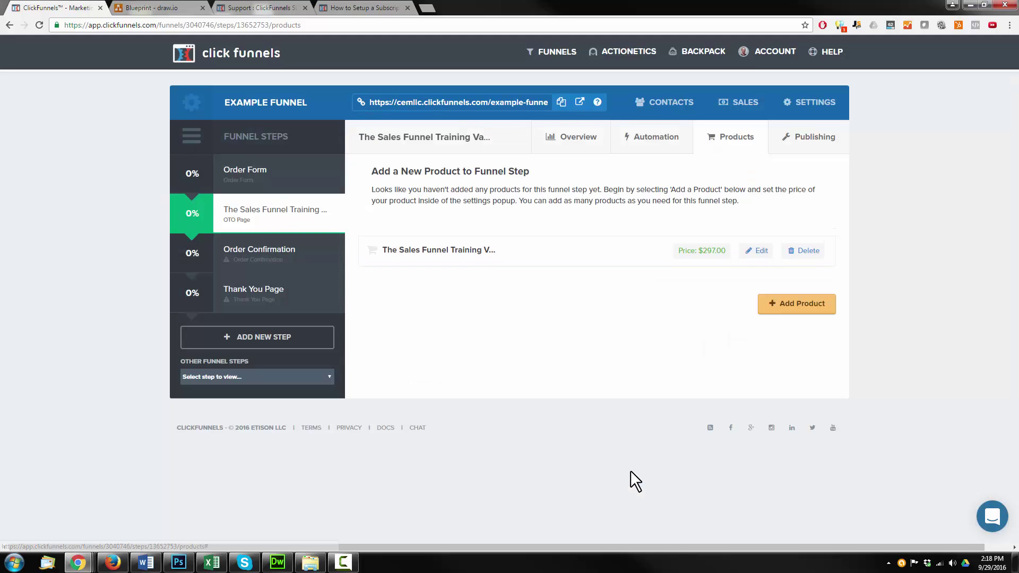
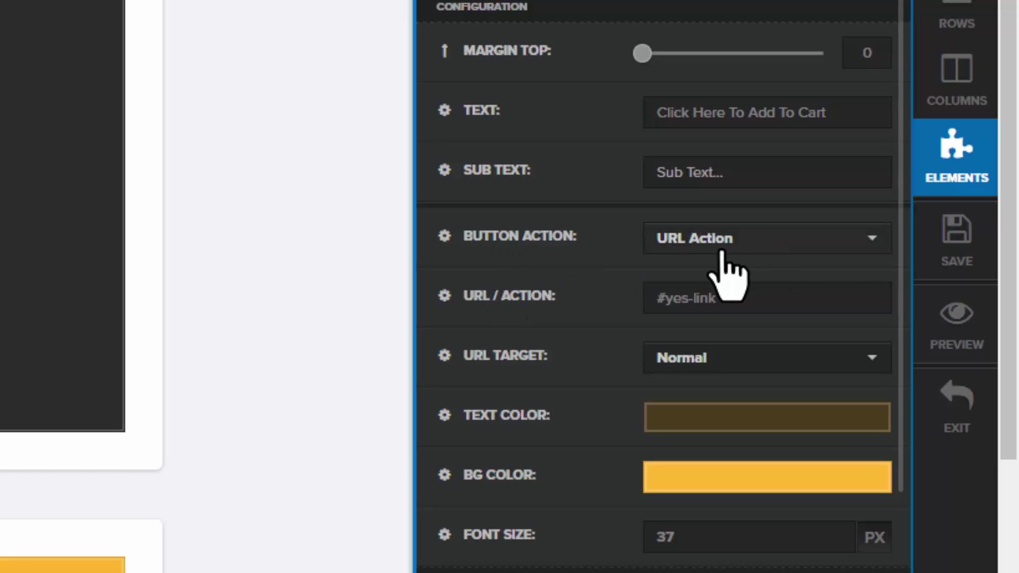
Step: Re-enter #yes-link as the URL action of the "Click Here To Add To Cart" button and close its settings
click(727, 248)
click(723, 289)
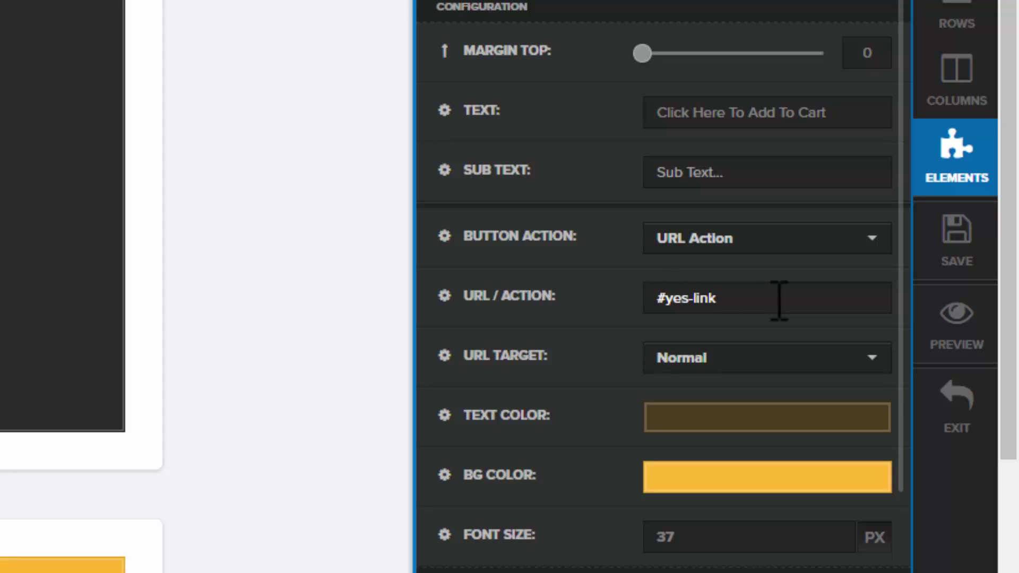
drag(764, 295, 632, 314)
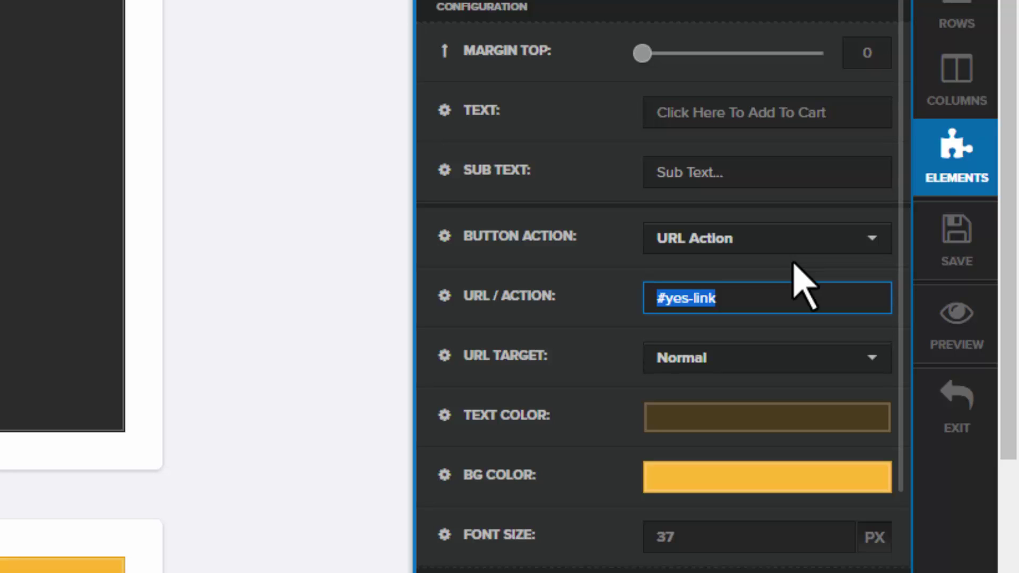
key(BackSpace)
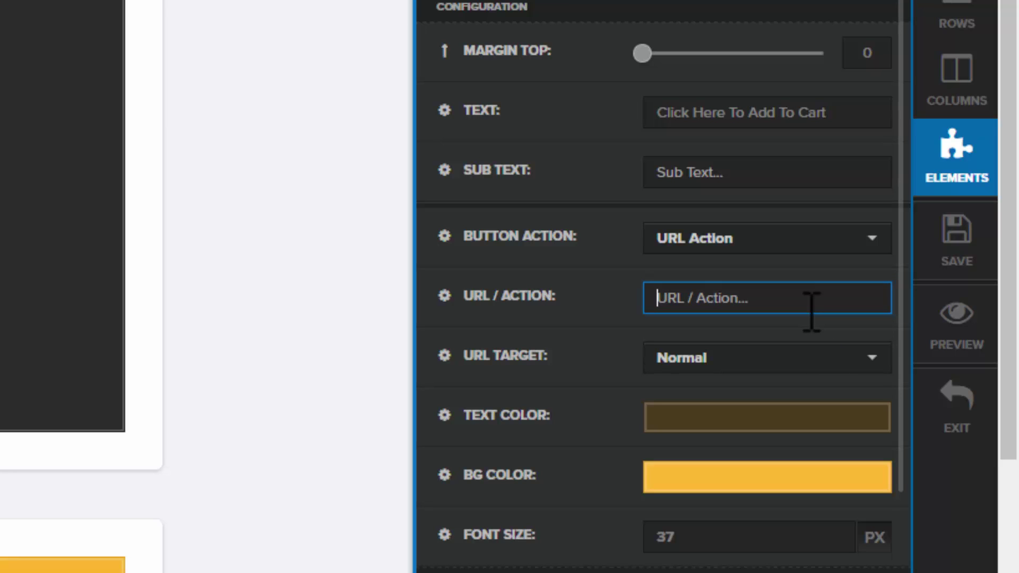
text(#)
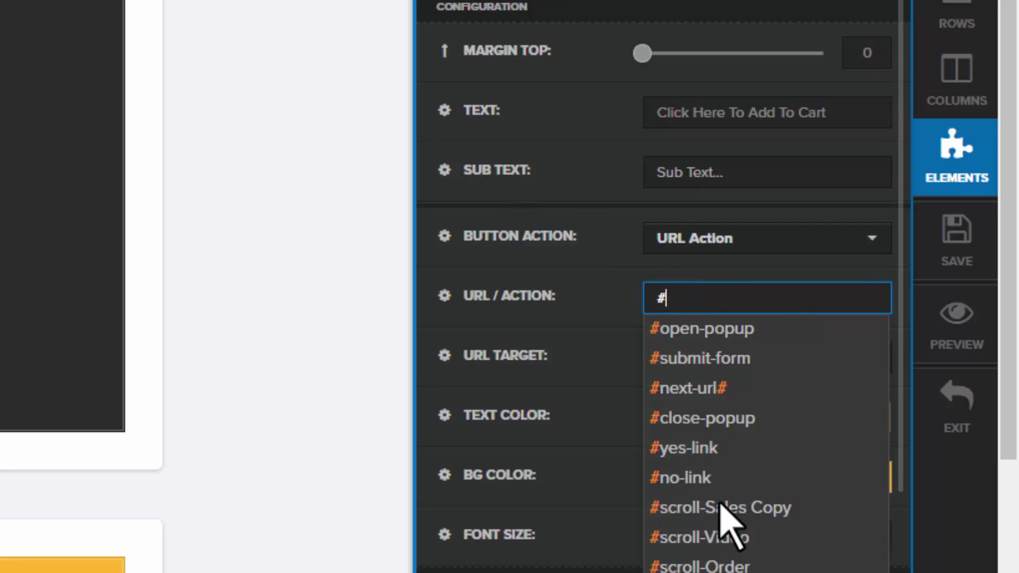
click(693, 448)
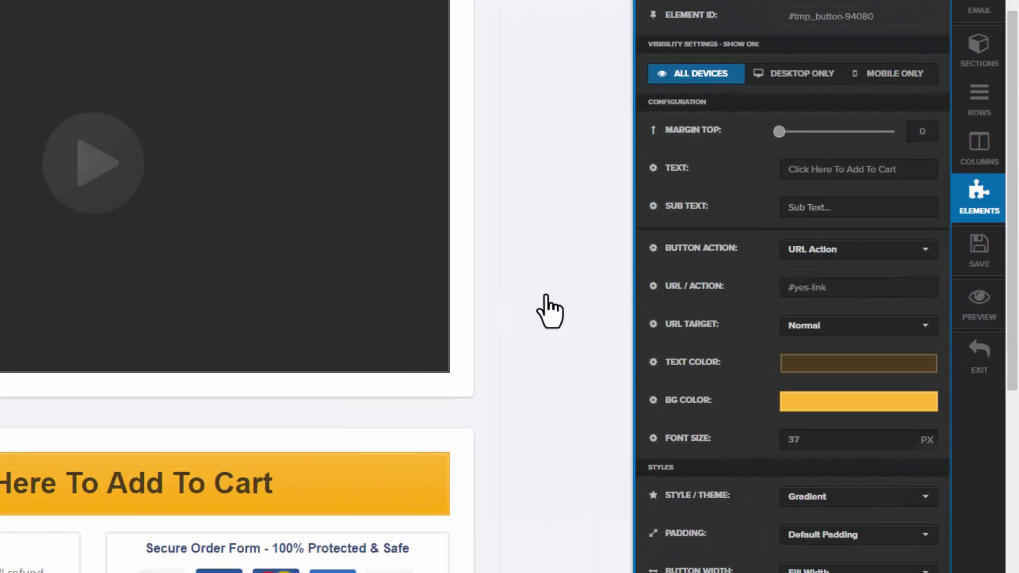
click(550, 310)
Step: Check the link target of "No Thank You - Continue to Checkout Page", save the upsell page and exit the editor
scroll(447, 267, down, 1)
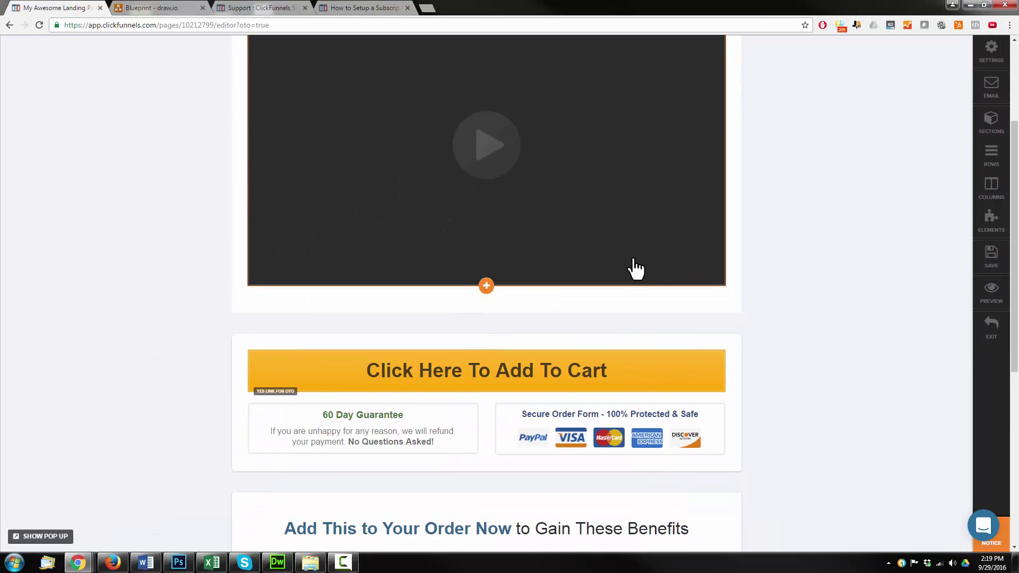
scroll(587, 257, down, 1)
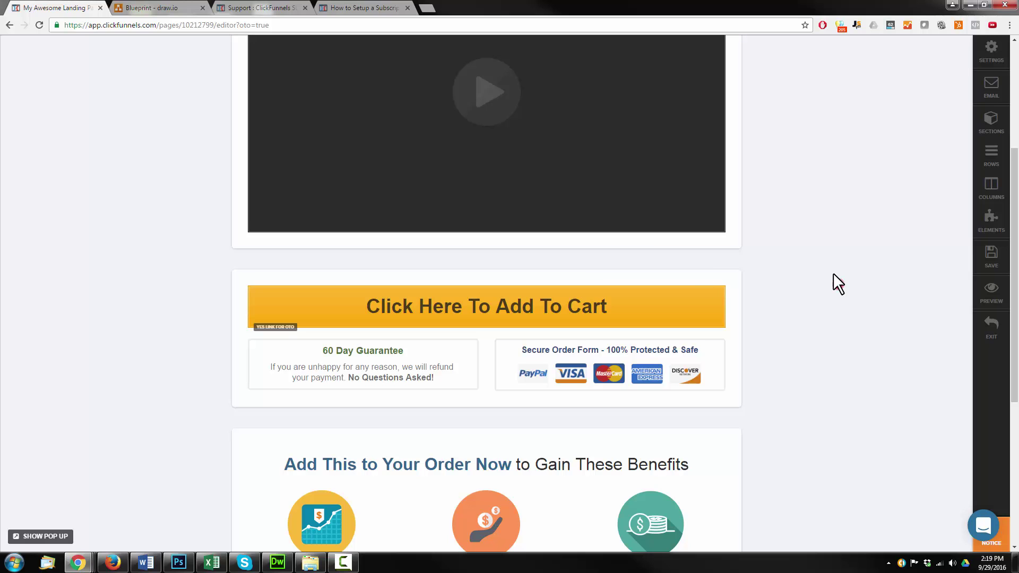
scroll(486, 136, down, 1)
scroll(485, 137, down, 5)
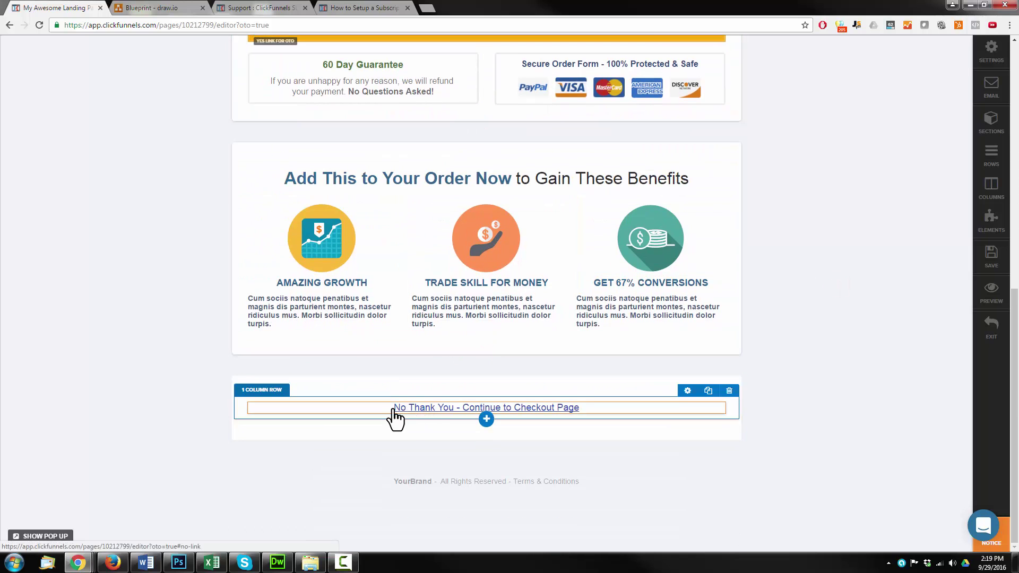
click(432, 413)
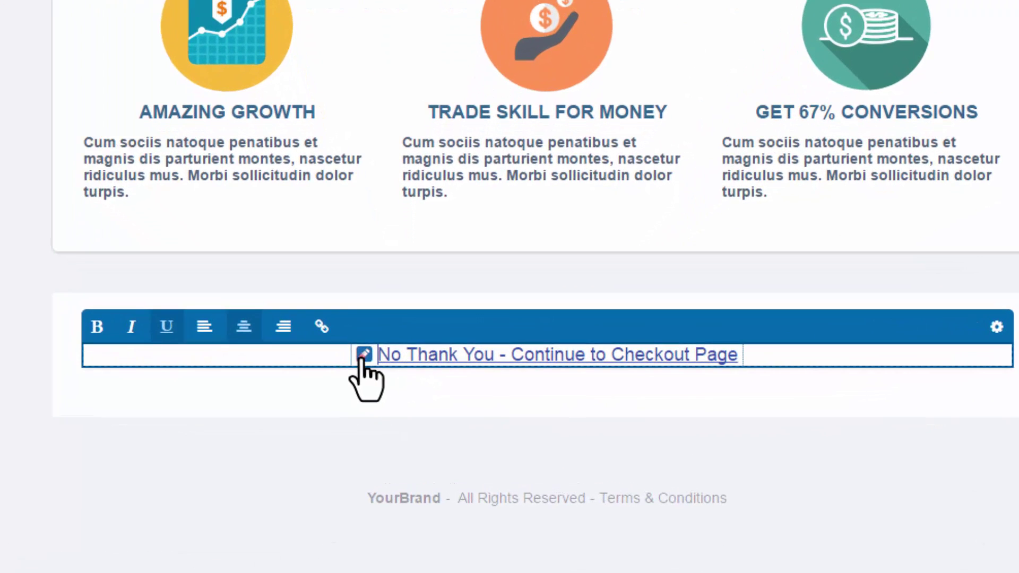
click(364, 354)
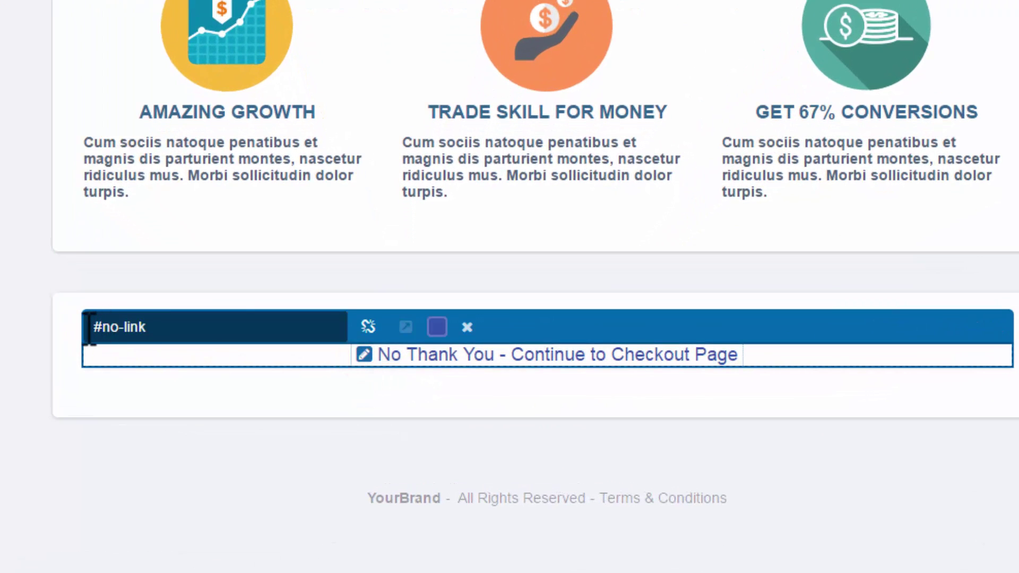
drag(90, 327, 186, 337)
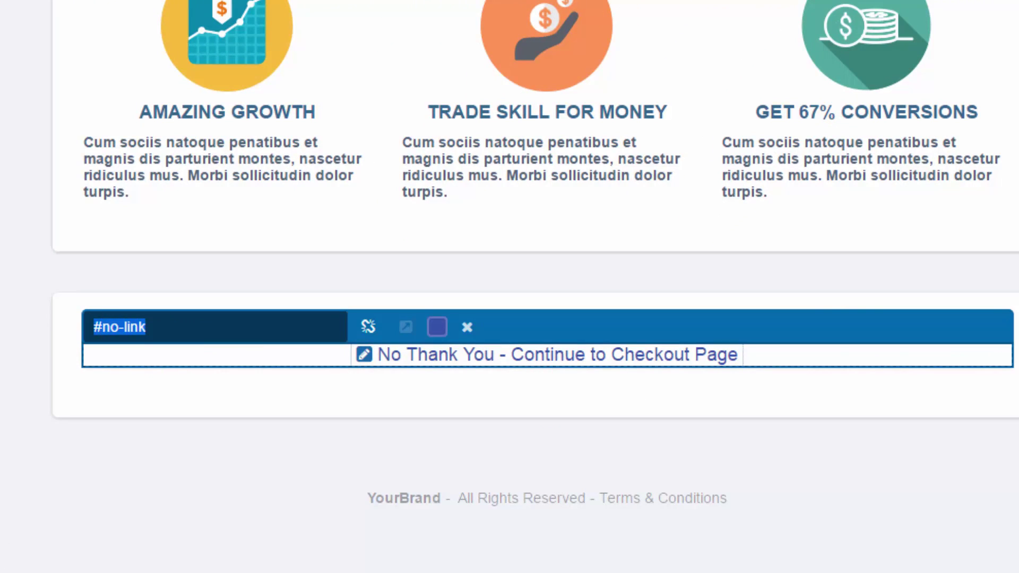
key(Return)
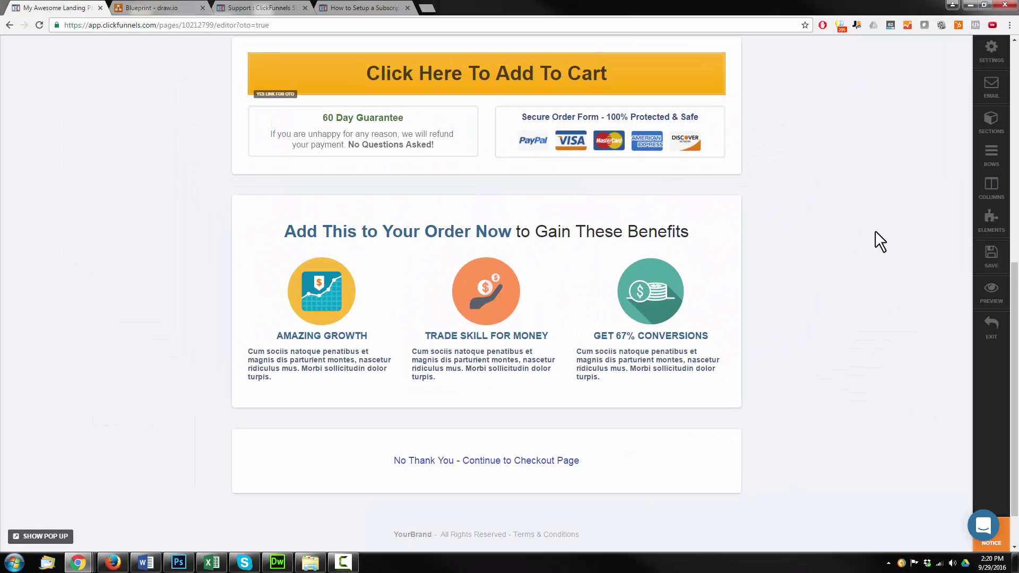
click(986, 266)
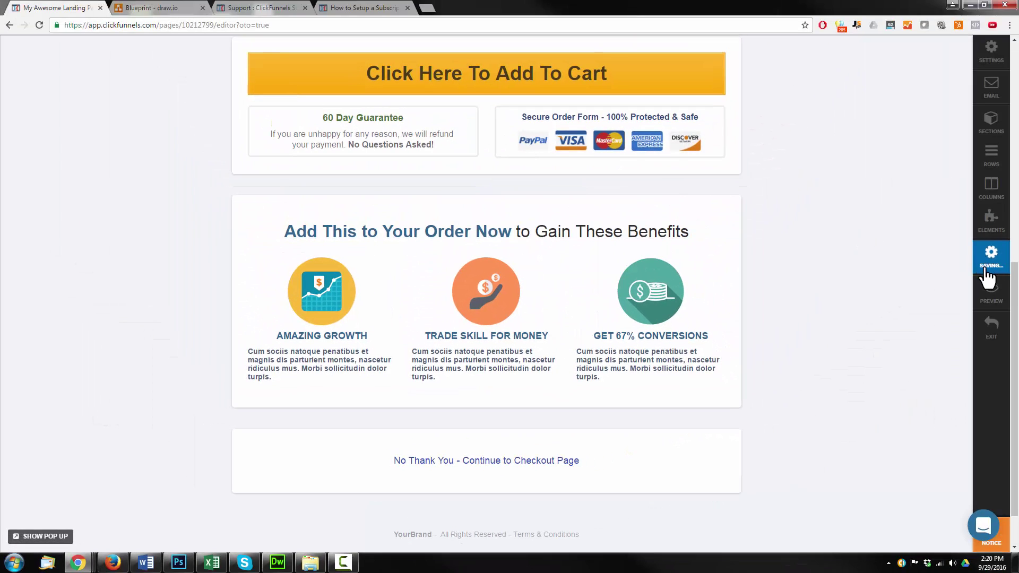
click(991, 326)
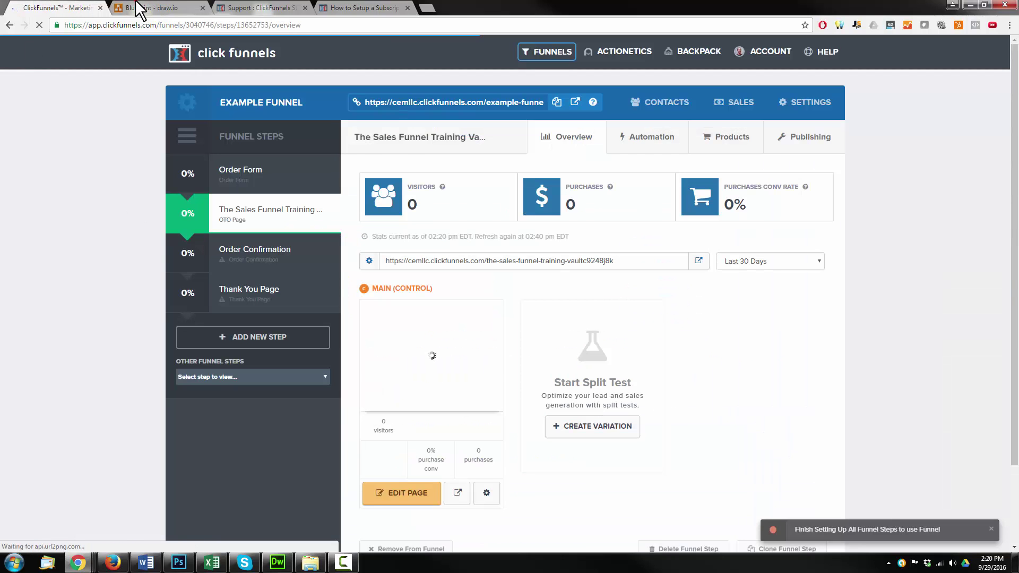
Step: Check the draw.io funnel blueprint, return to ClickFunnels and create a funnel step named "Sales Funnel Vault - Payment Plan"
click(146, 8)
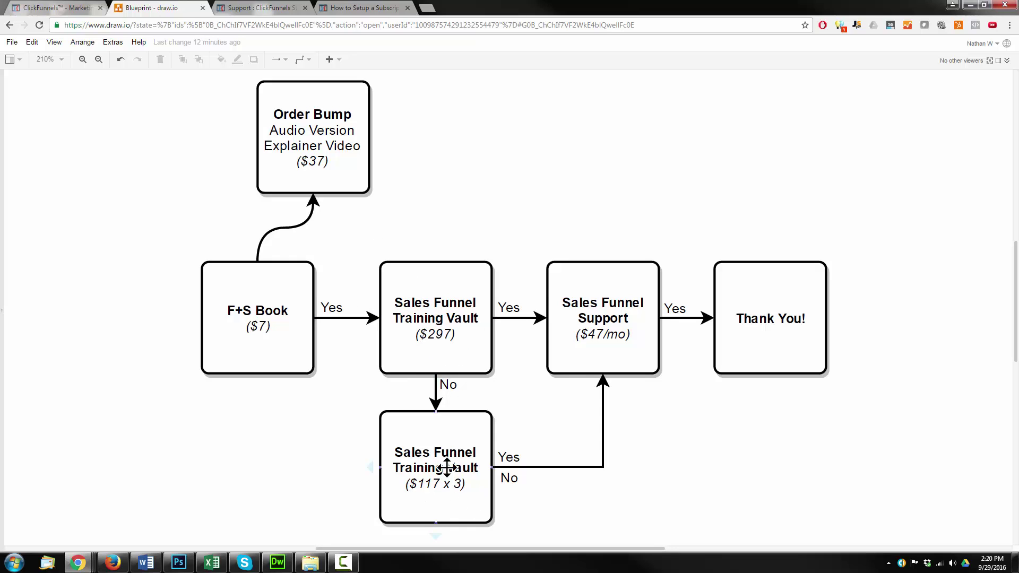
click(59, 8)
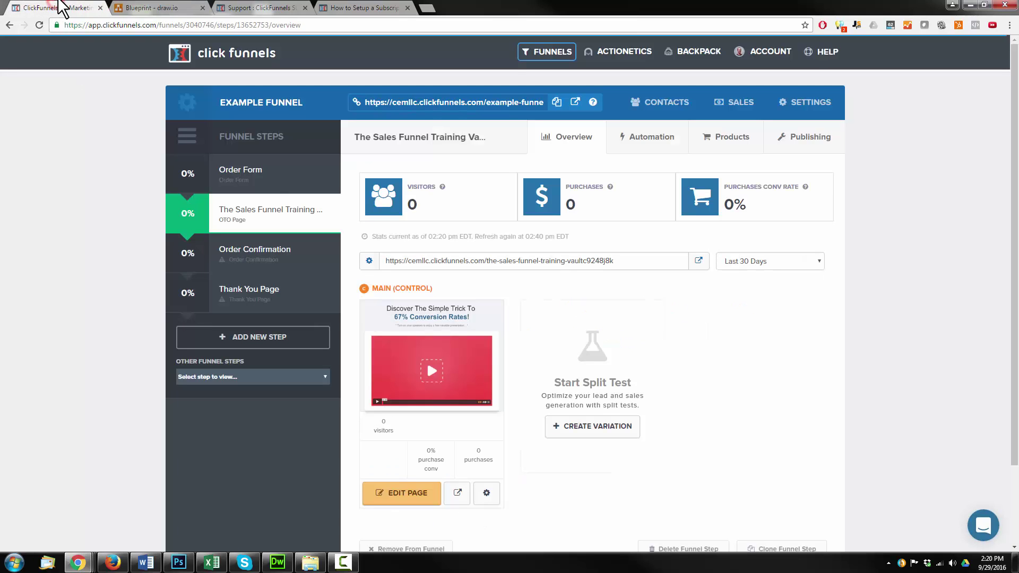
click(261, 344)
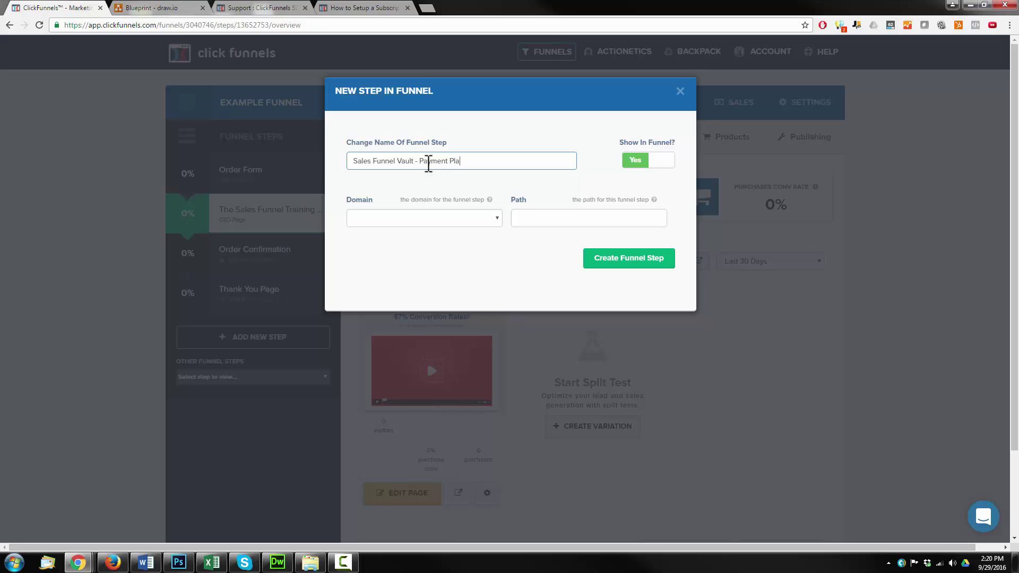
click(628, 258)
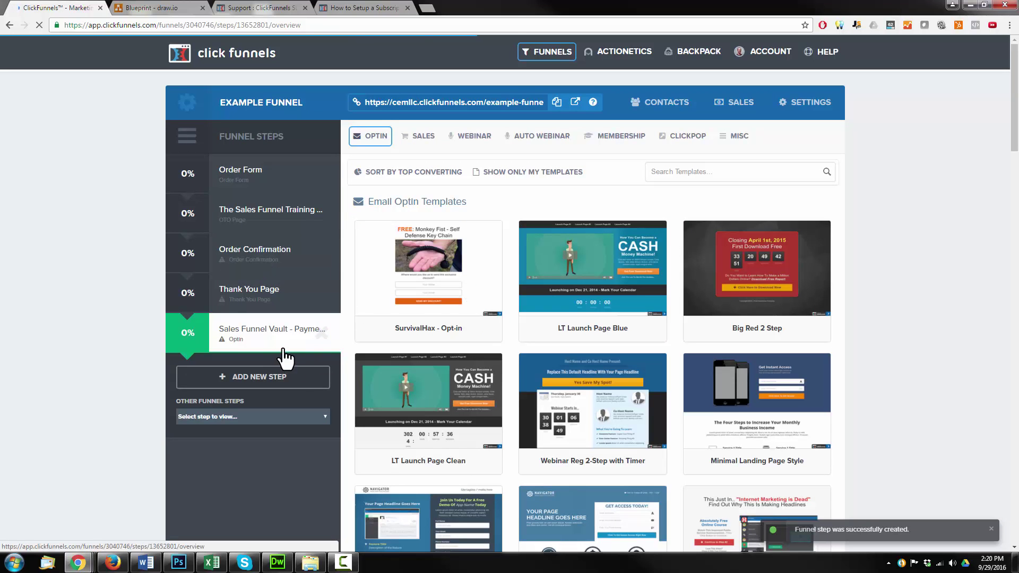
Step: Move the Sales Funnel Vault payment plan step directly below The Sales Funnel Training step and accept the reordering
click(270, 343)
drag(269, 342, 279, 258)
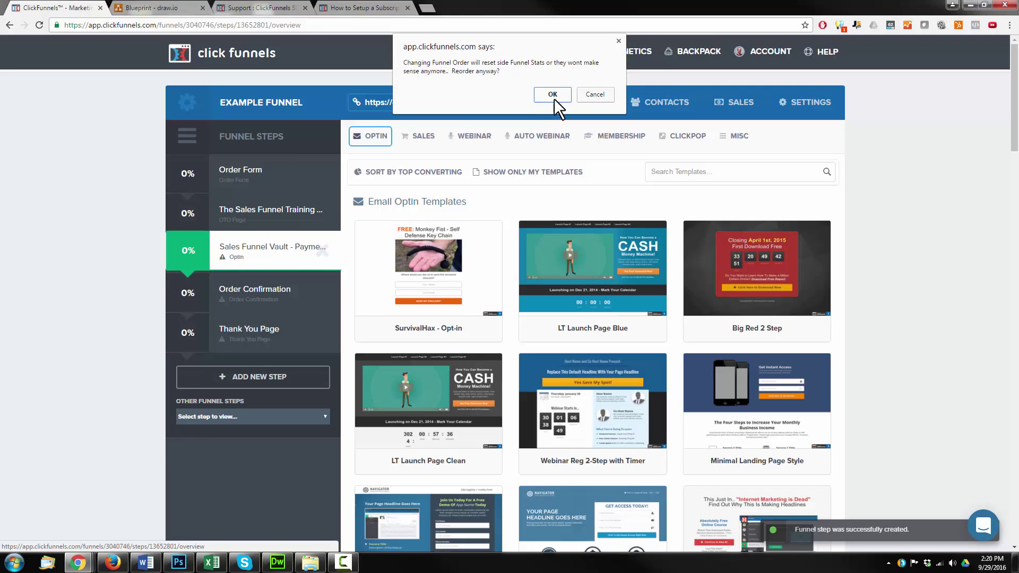
click(552, 96)
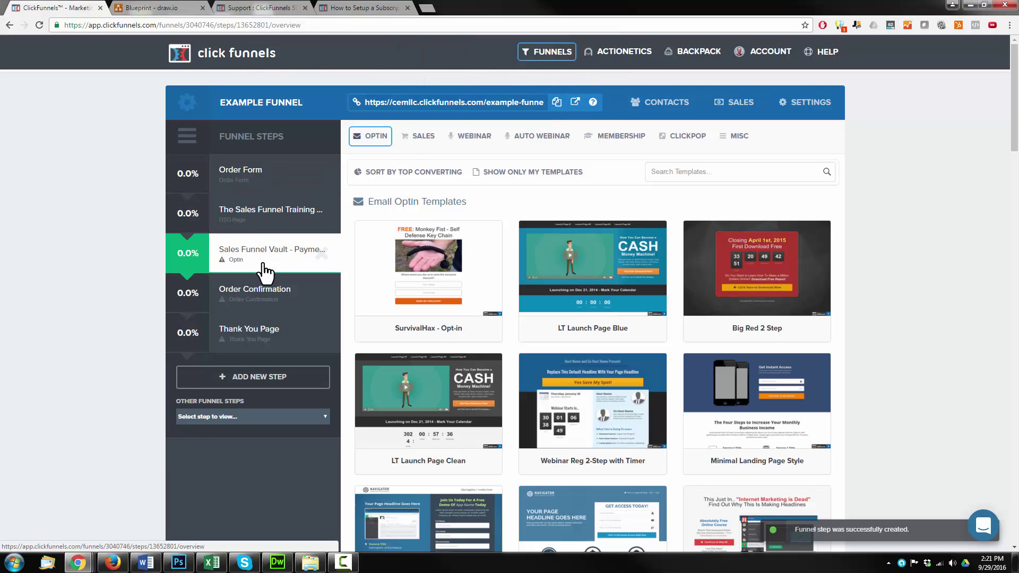
Step: Apply the "OTO Video Page" One Click Downsell template to the Sales Funnel Vault payment plan step
click(422, 136)
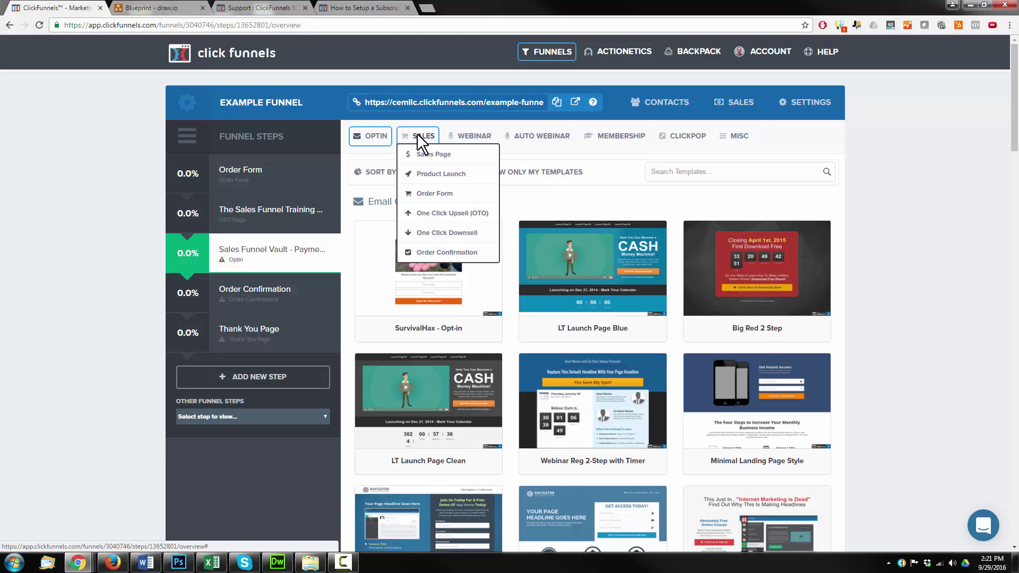
click(425, 234)
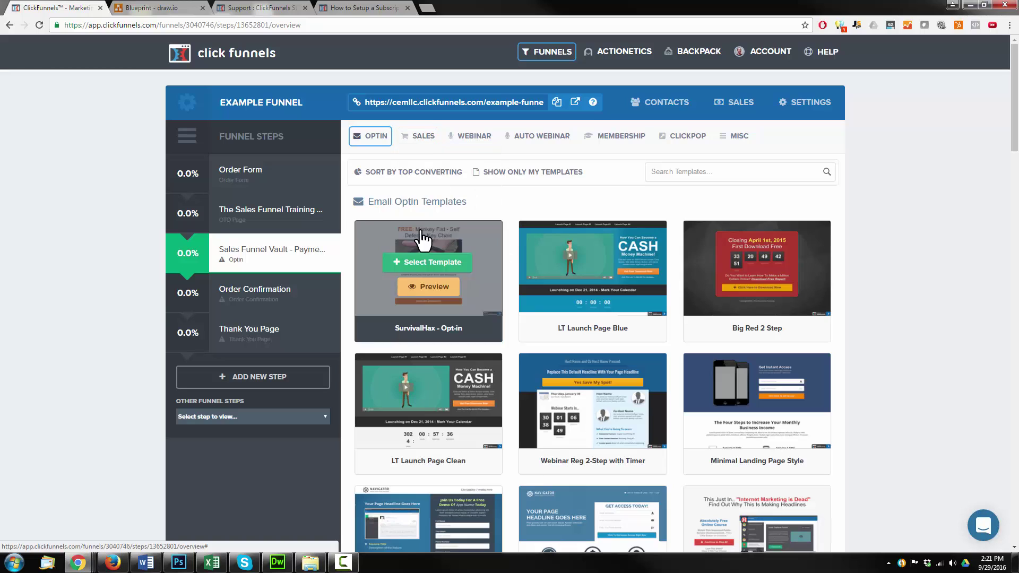
click(422, 136)
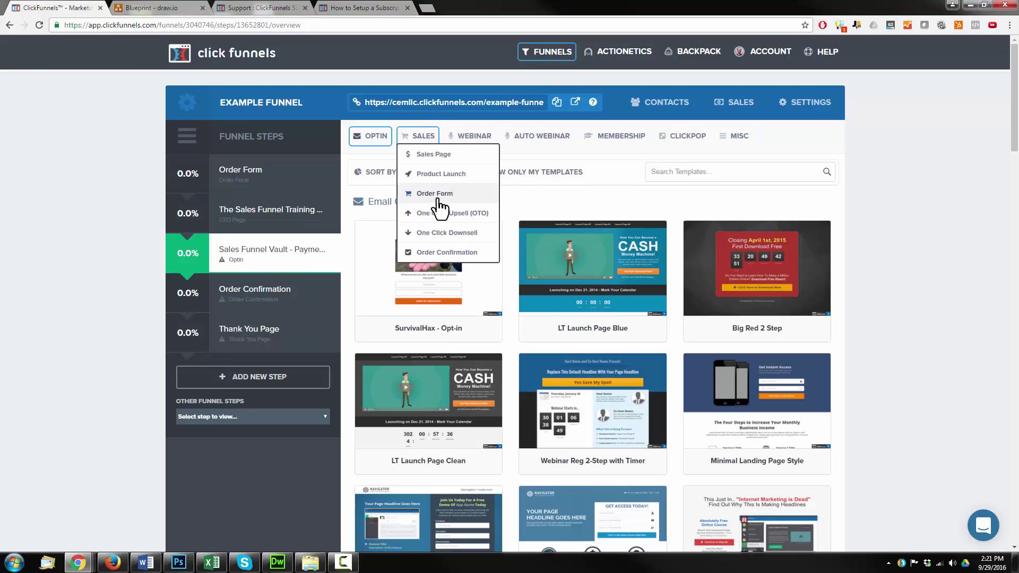
click(441, 233)
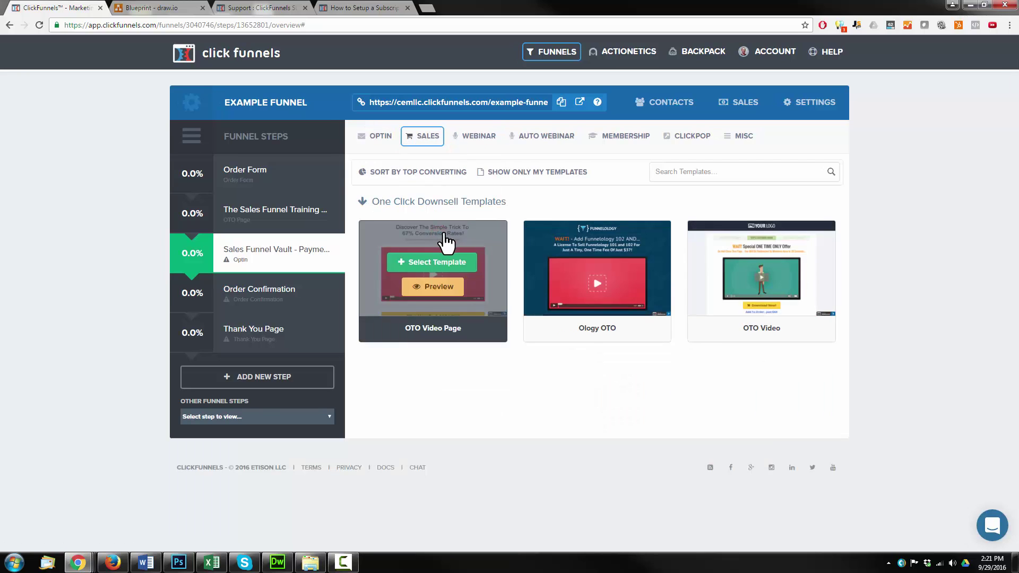
click(441, 266)
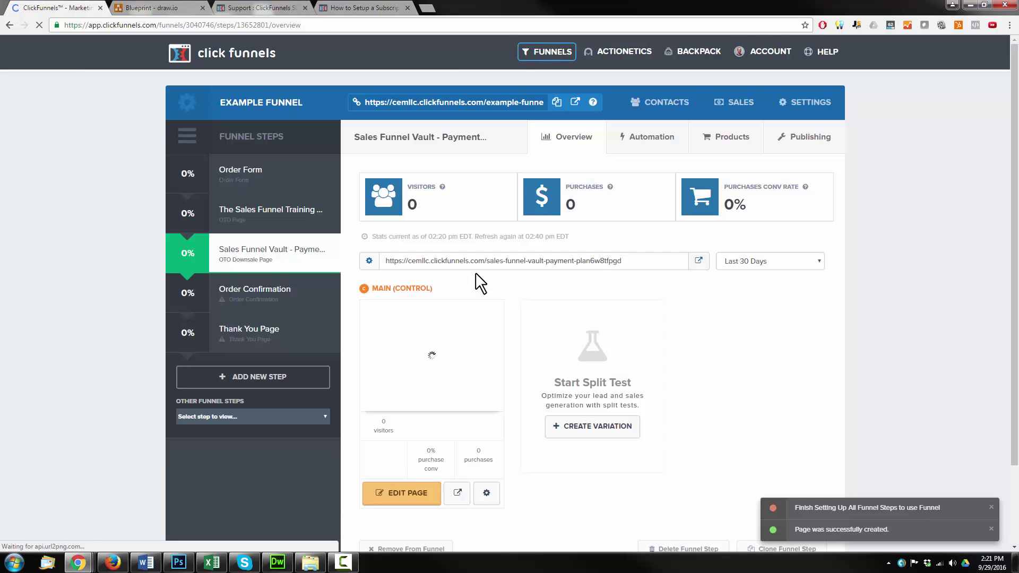
Step: Check the Sales Funnel Training Vault downsell in the draw.io blueprint and return to ClickFunnels
click(141, 8)
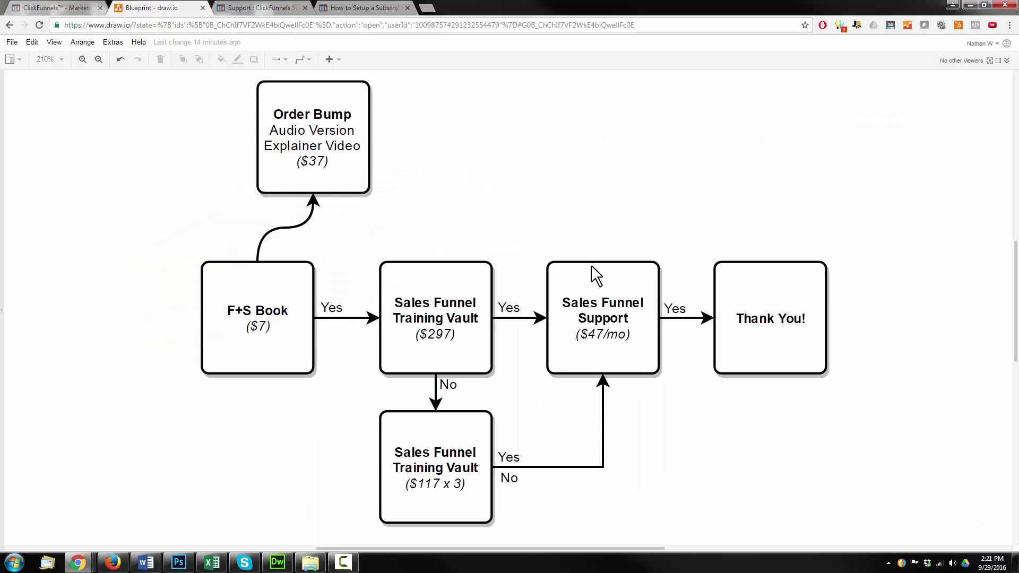
click(423, 459)
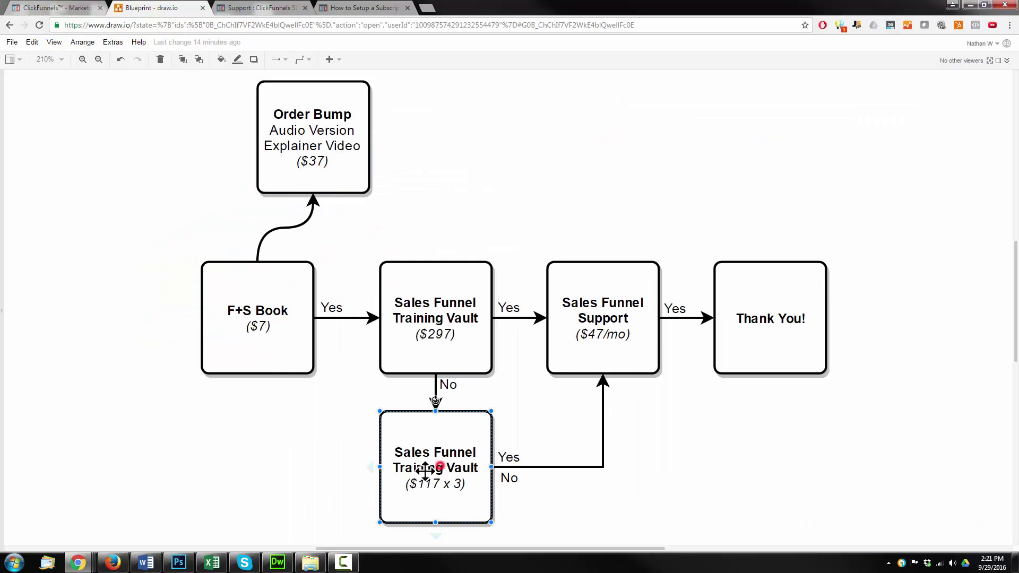
click(321, 439)
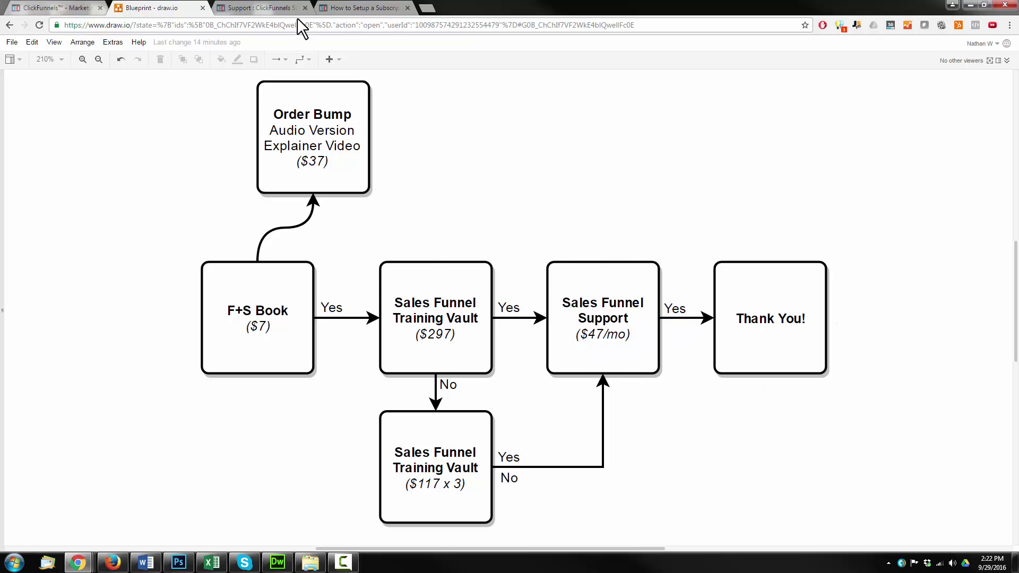
click(64, 8)
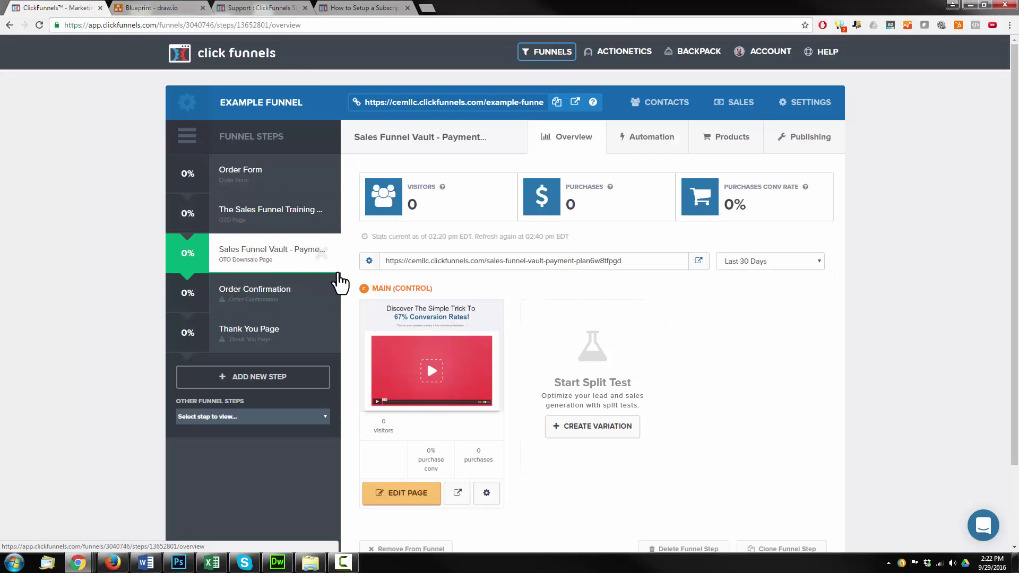
Step: Start a new product for the payment plan step, named "The Vault - Payment Plan", with Stripe as the billing integration
click(729, 142)
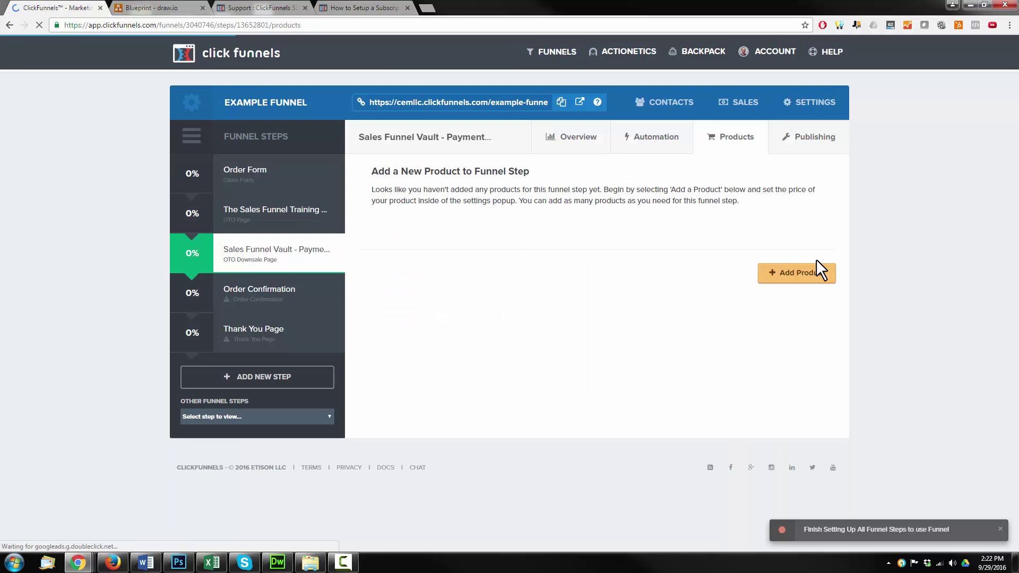
click(809, 285)
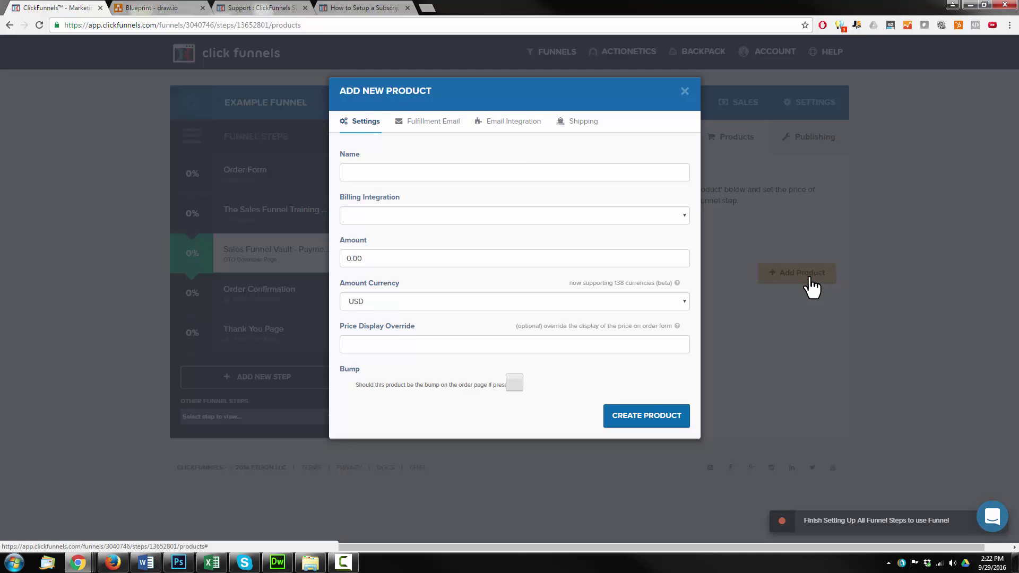
click(538, 171)
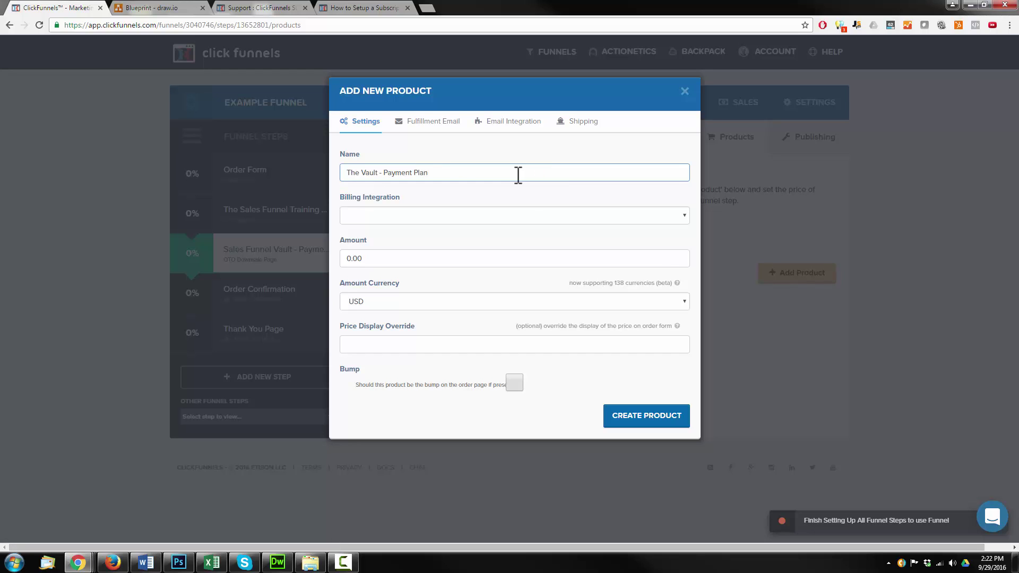
click(523, 216)
click(479, 261)
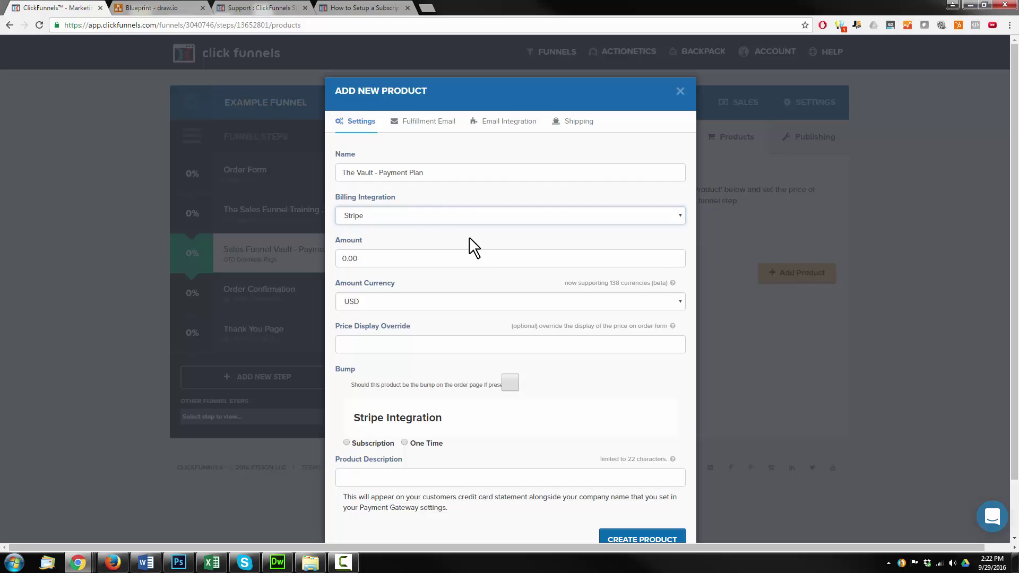
click(438, 218)
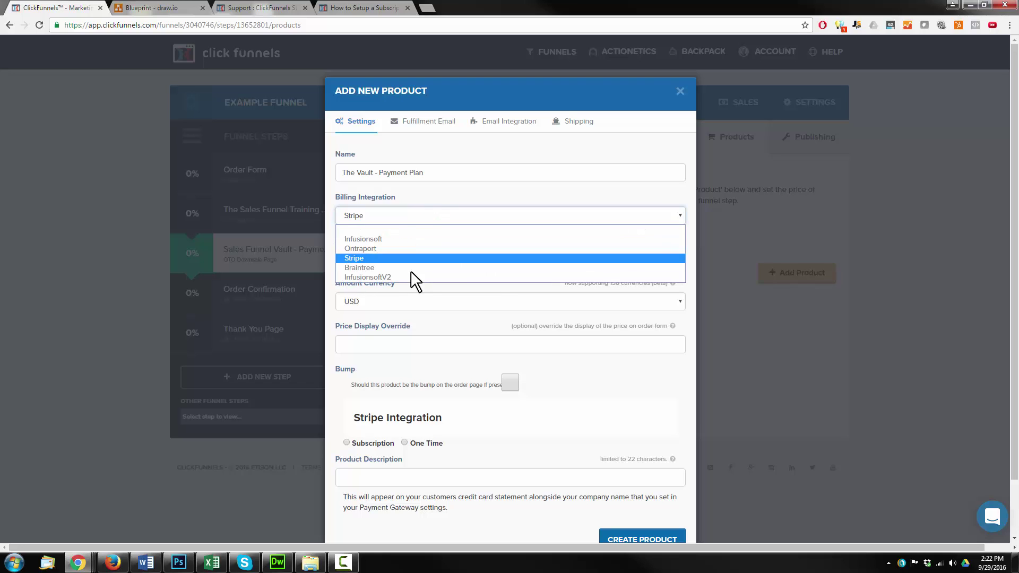
click(394, 259)
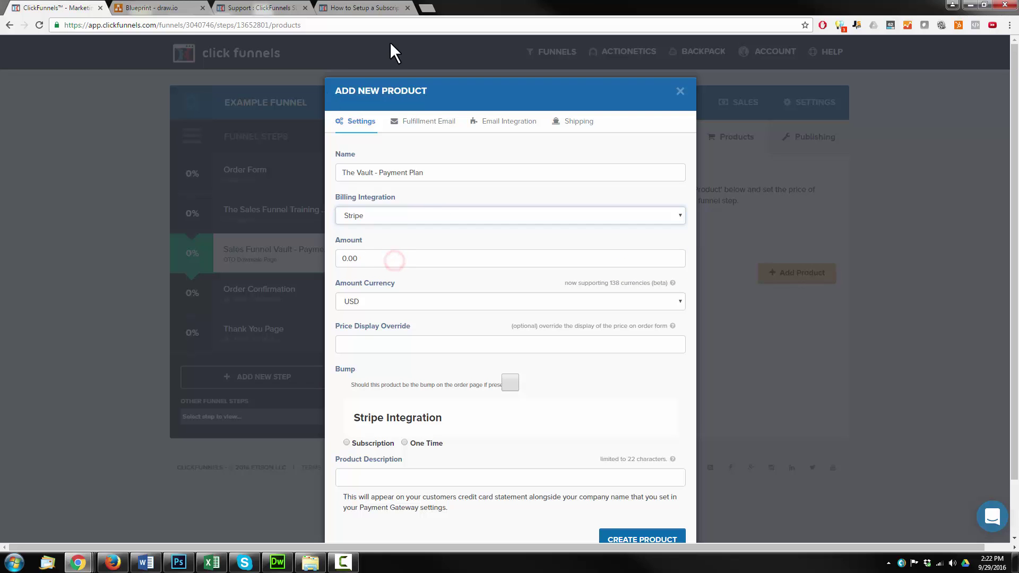
Step: Read through the support article on setting up a Stripe subscription or payment plan product, glance at the blueprint and return to ClickFunnels
click(371, 8)
scroll(420, 215, down, 3)
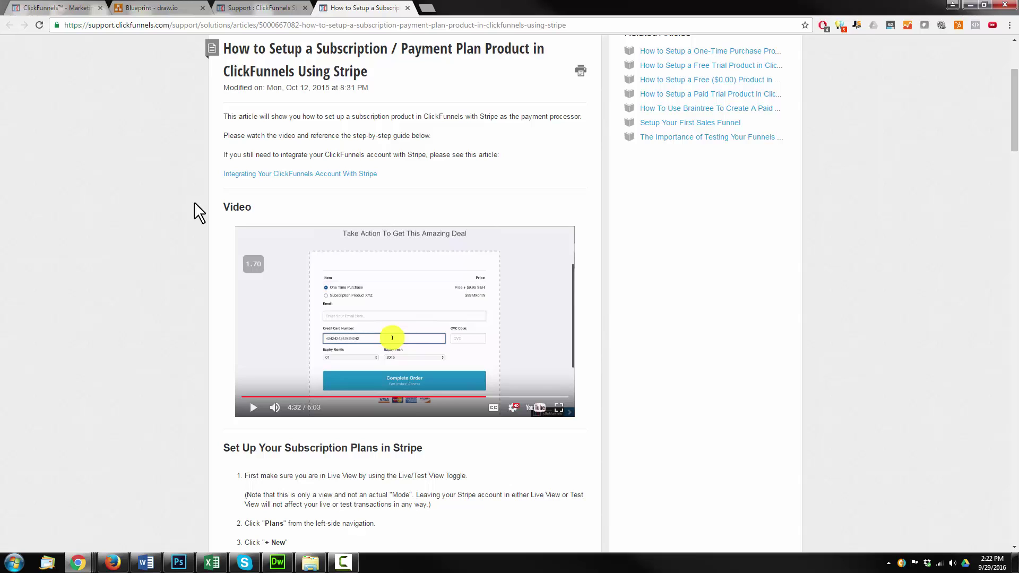
scroll(185, 209, down, 2)
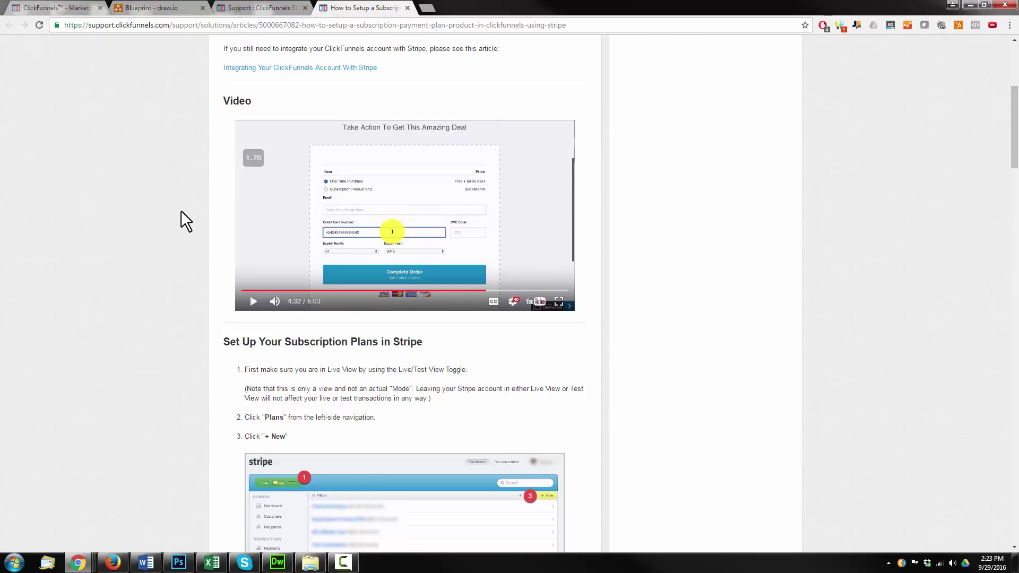
scroll(177, 215, down, 10)
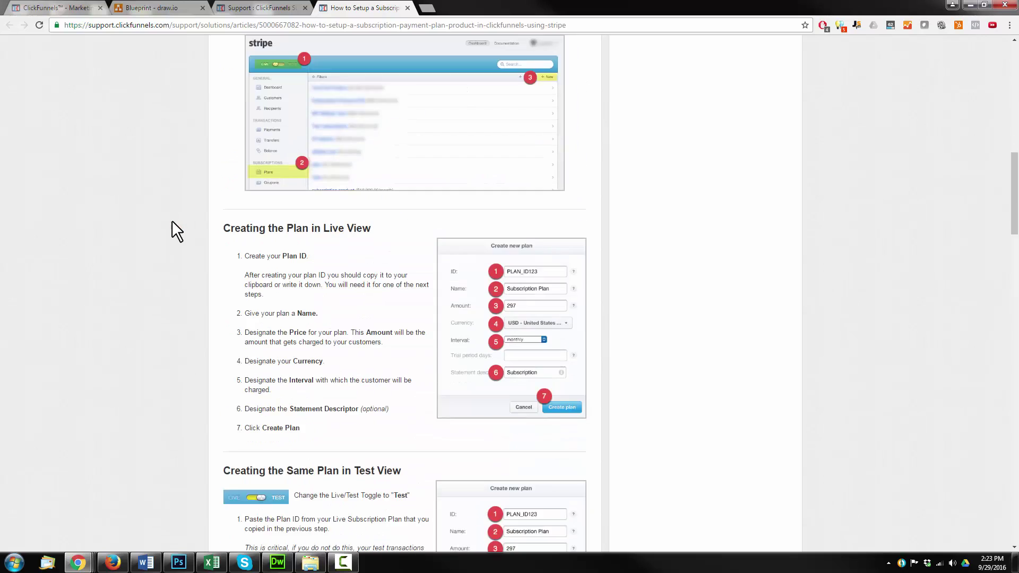
scroll(172, 223, down, 3)
scroll(85, 224, down, 3)
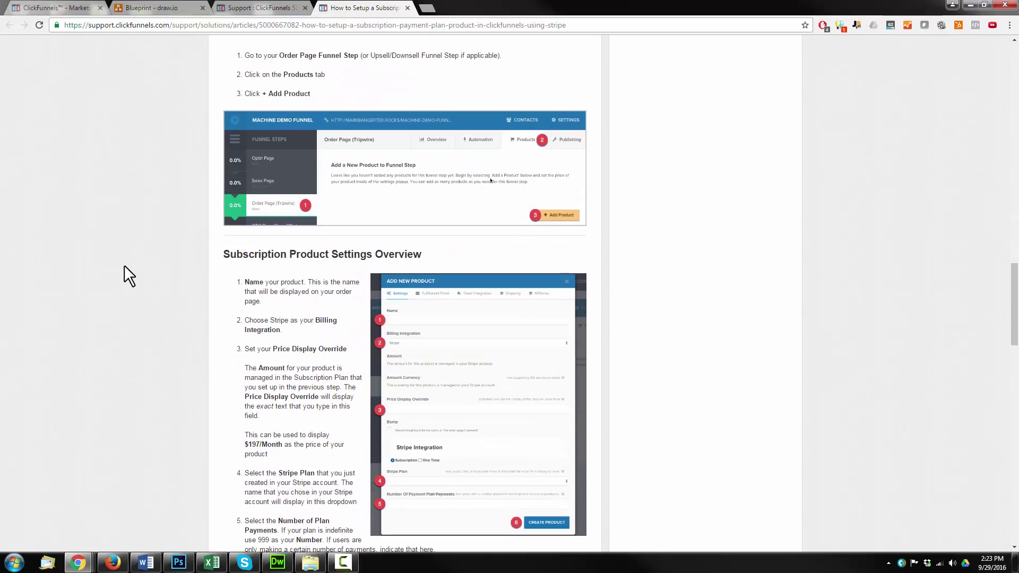
scroll(127, 266, down, 8)
scroll(143, 284, up, 11)
scroll(145, 285, up, 20)
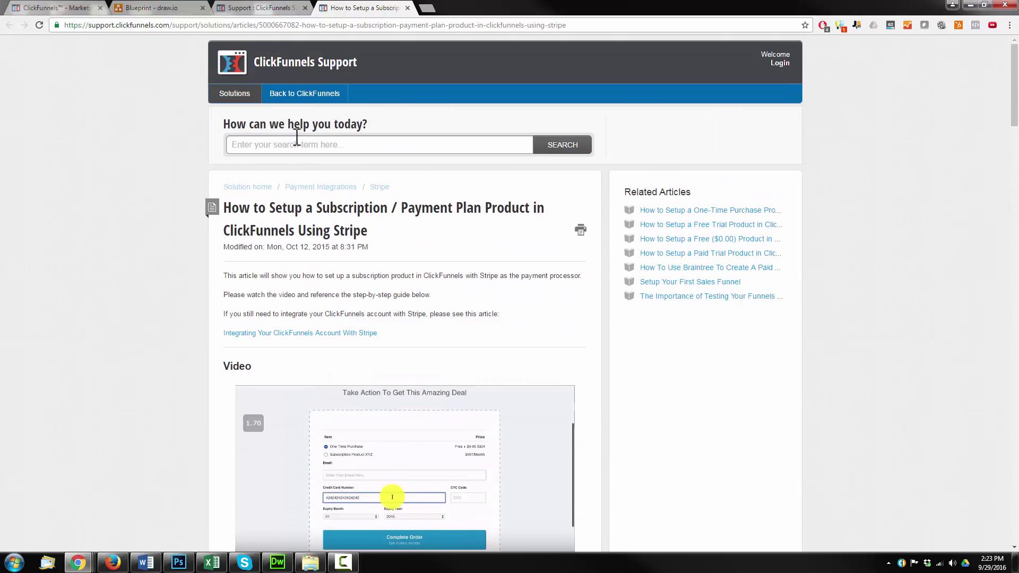
click(272, 6)
click(127, 7)
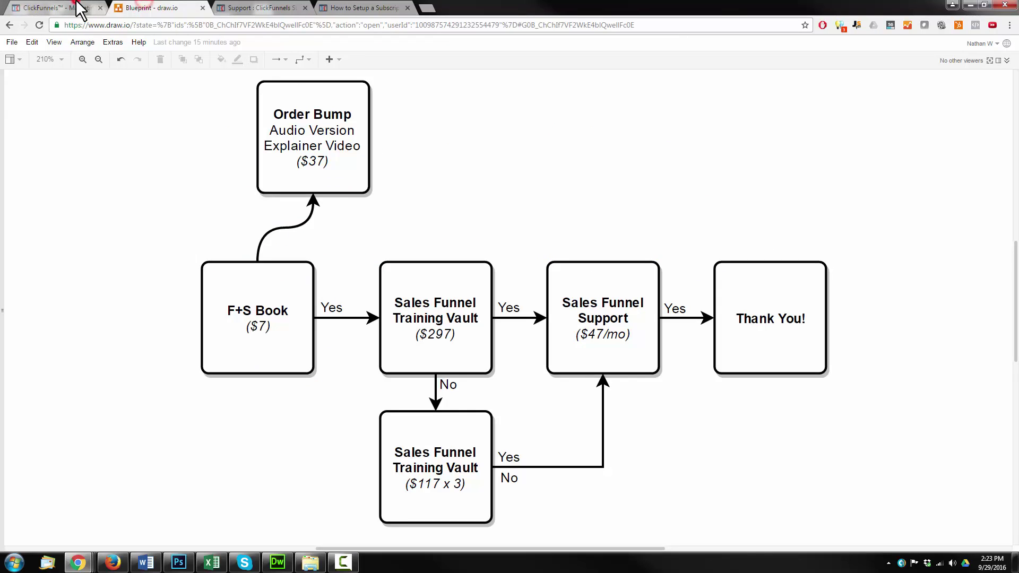
click(79, 8)
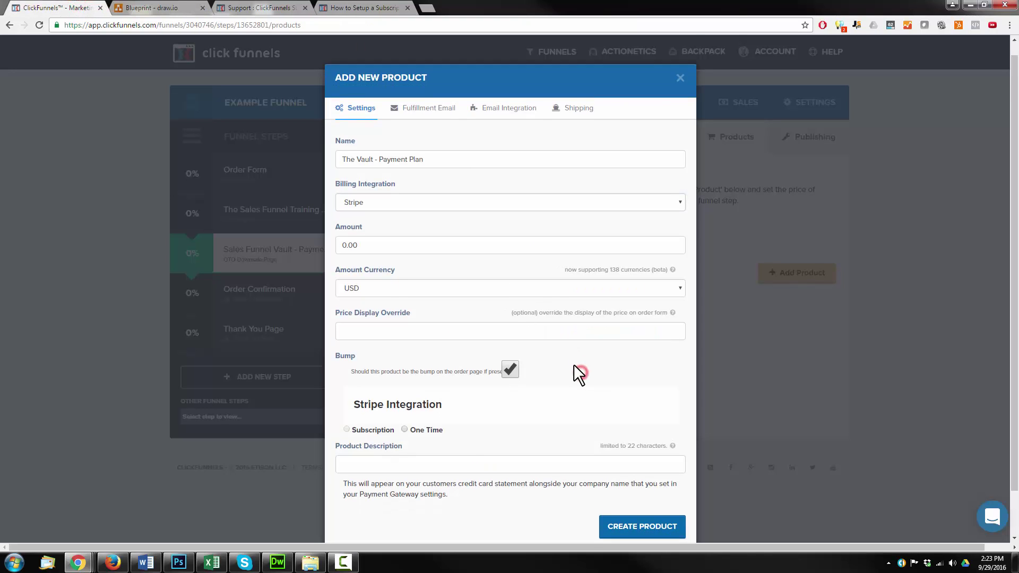
Step: Make the product a Stripe subscription using the "Example - Vault Payment Plan" plan with 3 payment plan payments
scroll(574, 364, down, 2)
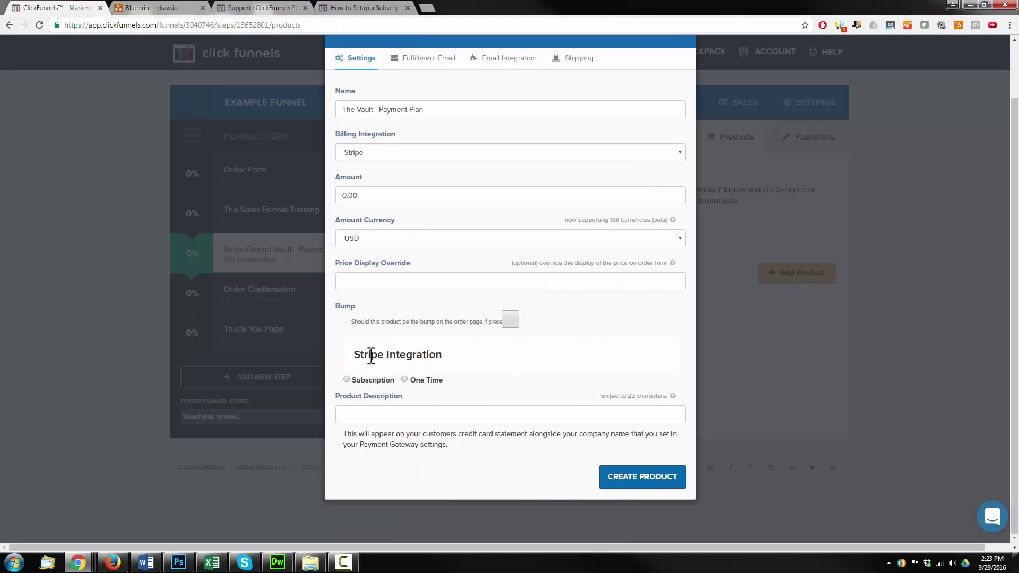
drag(396, 355, 451, 354)
click(348, 380)
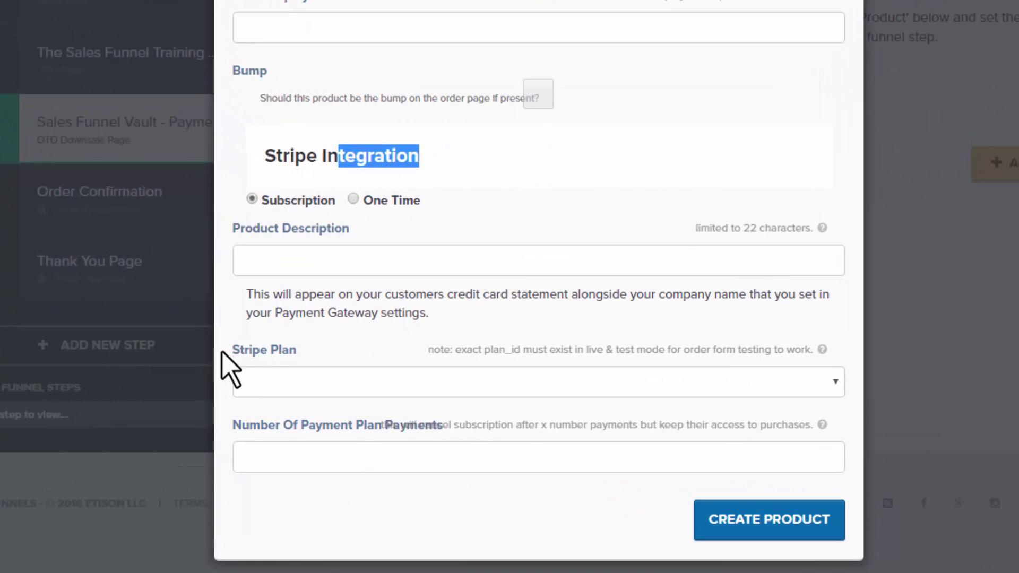
drag(237, 349, 290, 357)
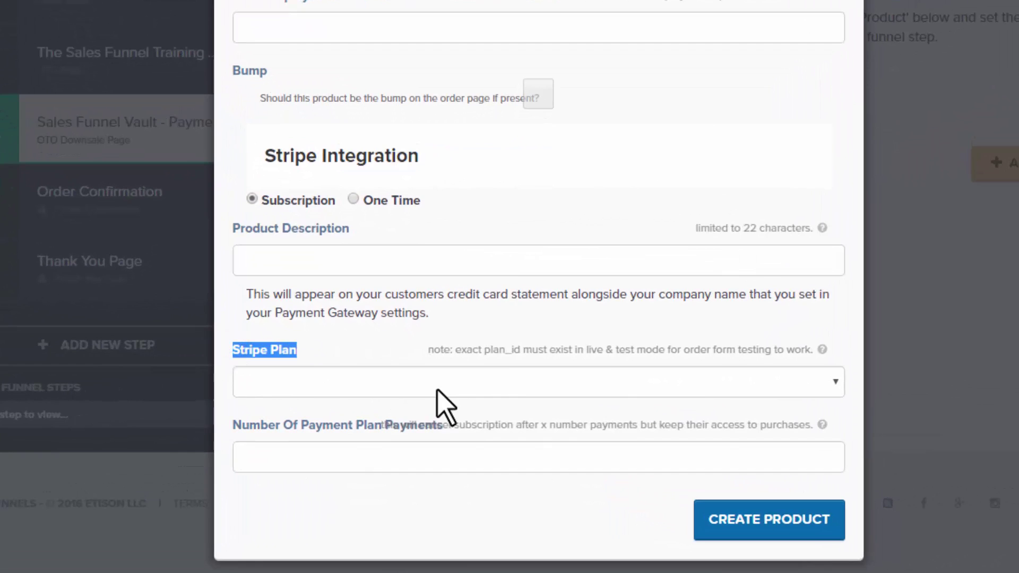
click(640, 385)
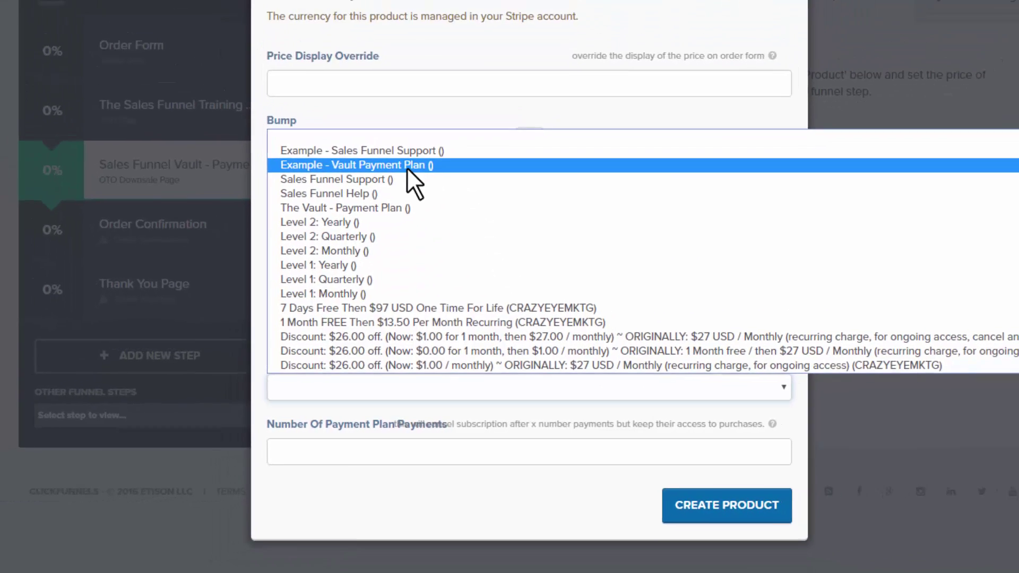
click(362, 123)
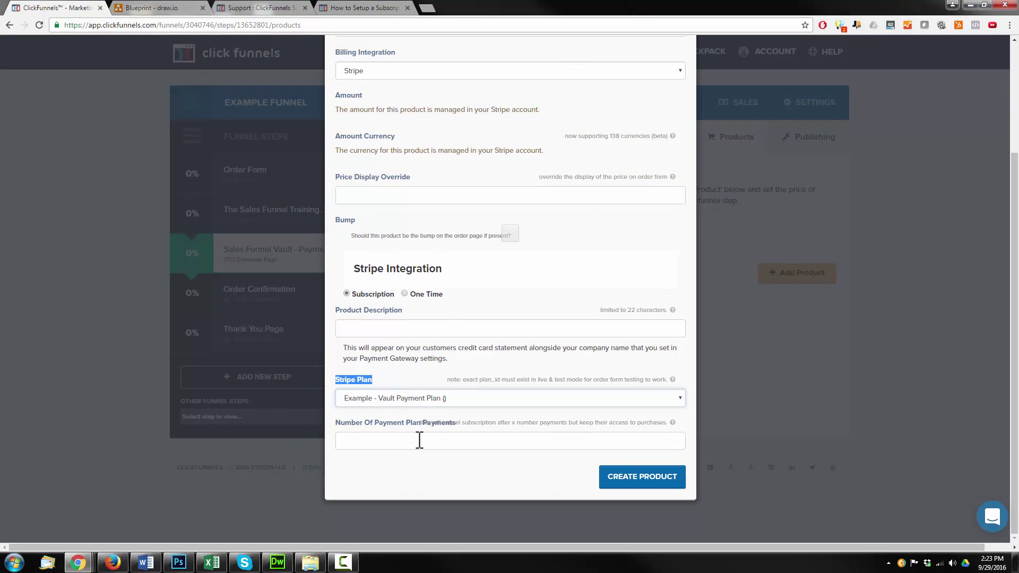
click(411, 443)
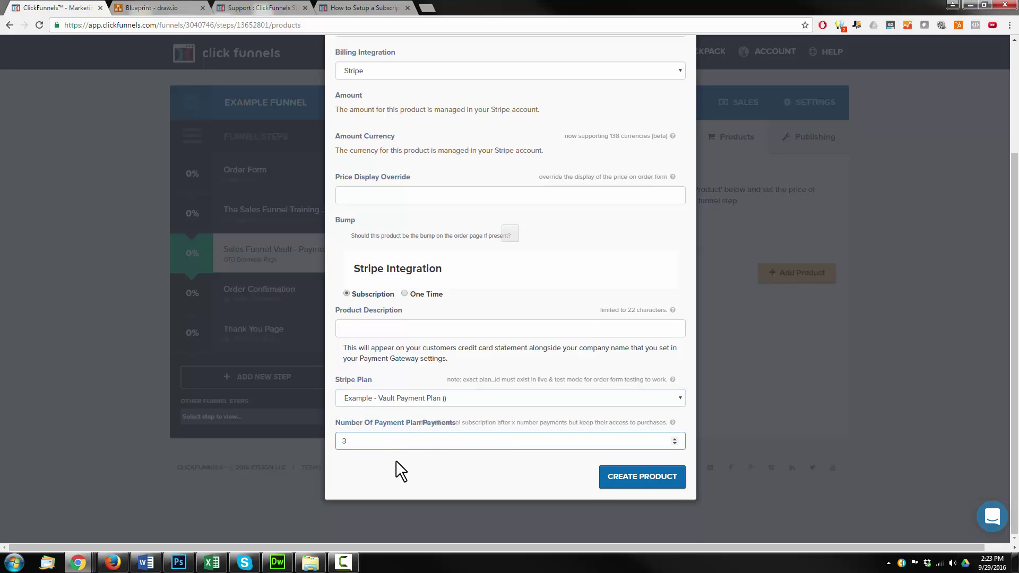
Step: Copy the product name into the product description, set the price display override to "3 monthly payments of $117" and create the product
scroll(400, 471, up, 2)
triple_click(438, 136)
key(ctrl+c)
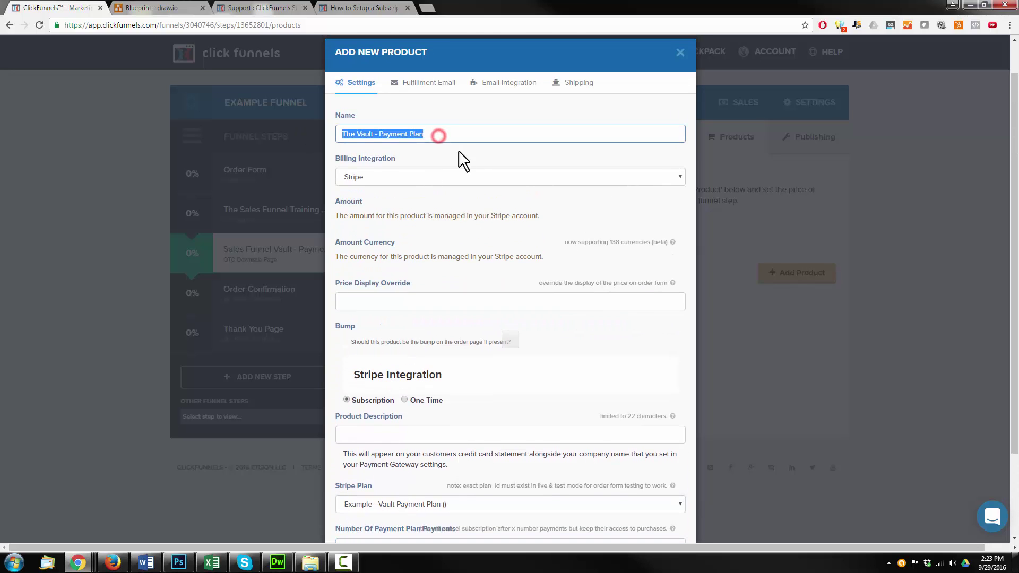
scroll(473, 307, down, 2)
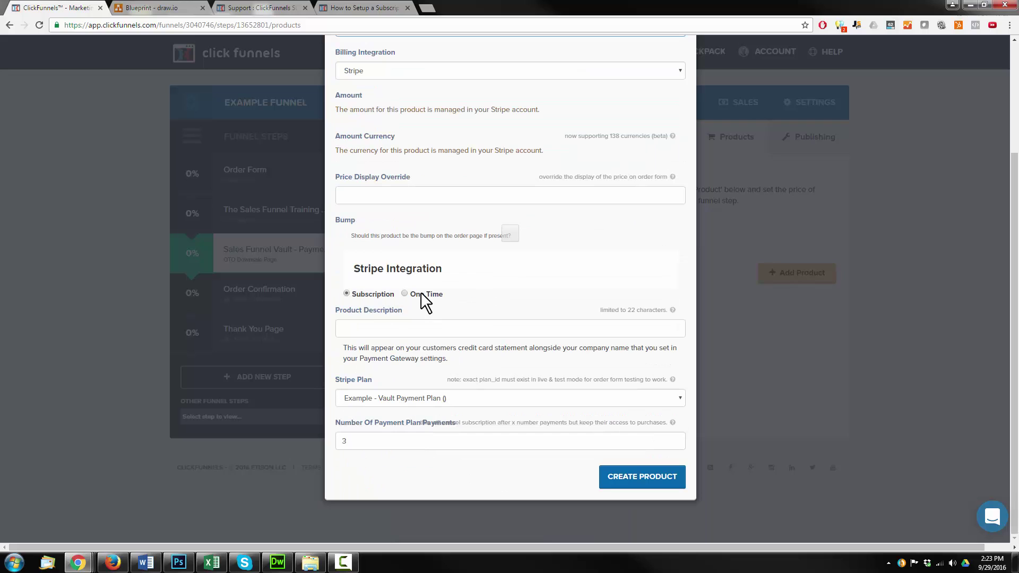
click(398, 329)
key(ctrl+v)
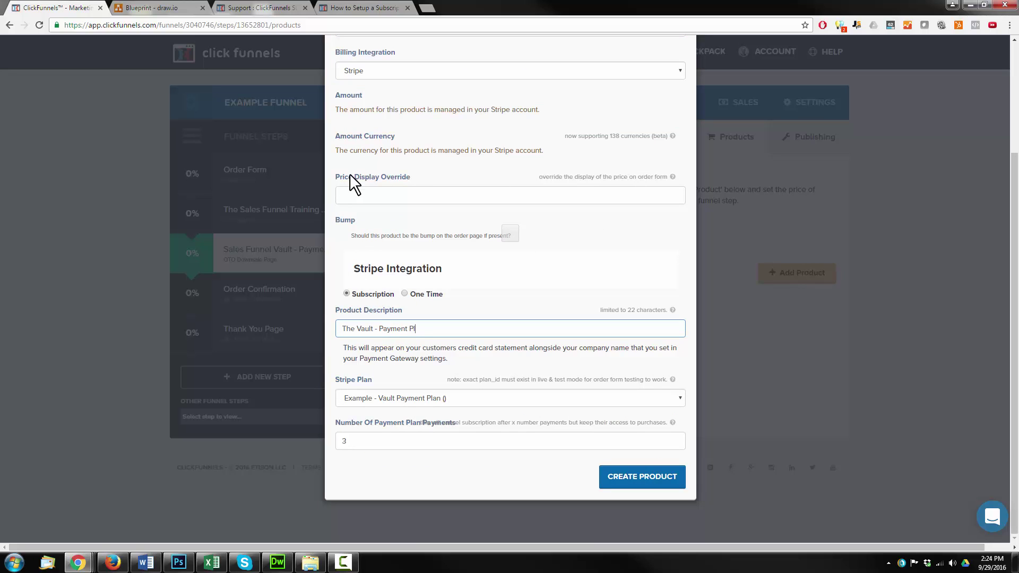
click(419, 196)
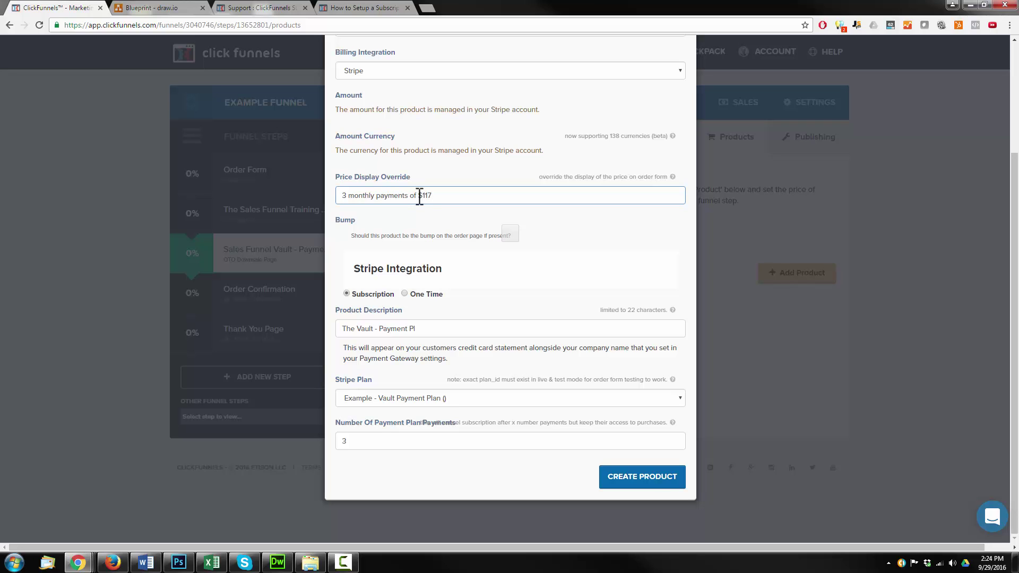
click(651, 476)
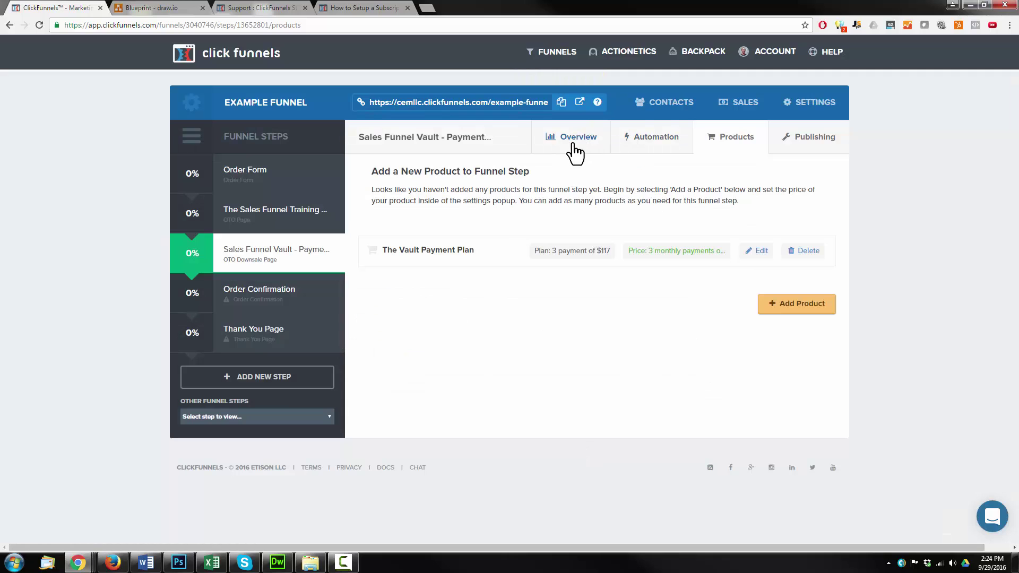
Step: View the payment plan step's overview and consult the draw.io blueprint for the funnel step that follows the downsell
click(575, 144)
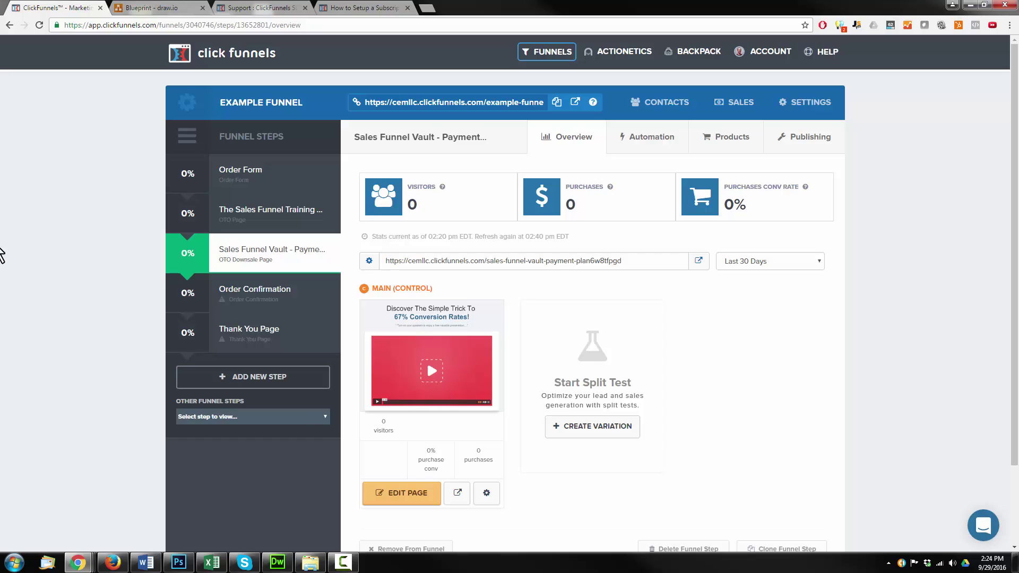
click(154, 7)
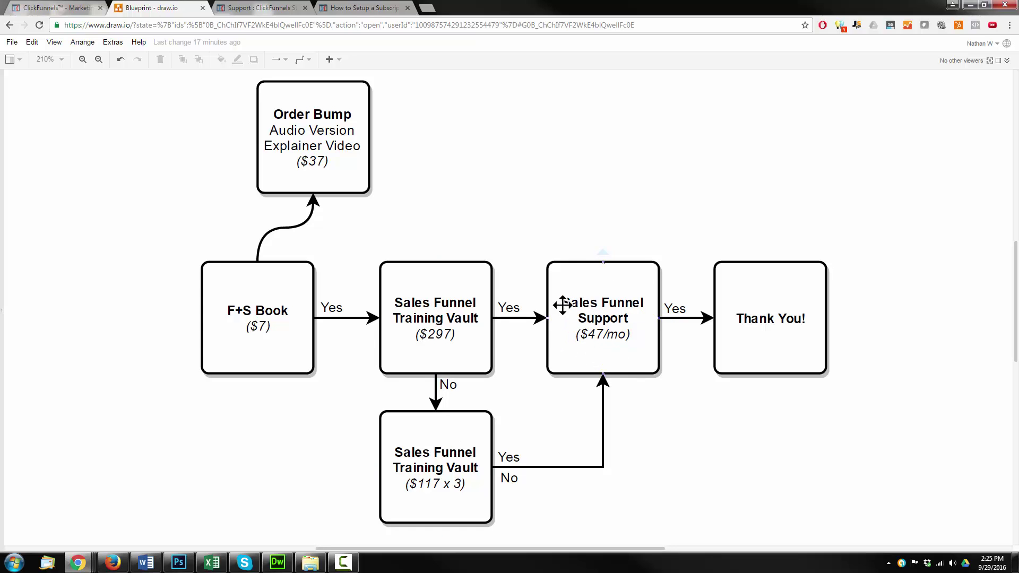
Step: Add a funnel step named "Sales Funnel Support" and move it directly after the Sales Funnel Vault payment plan step, accepting the stats reset
click(60, 5)
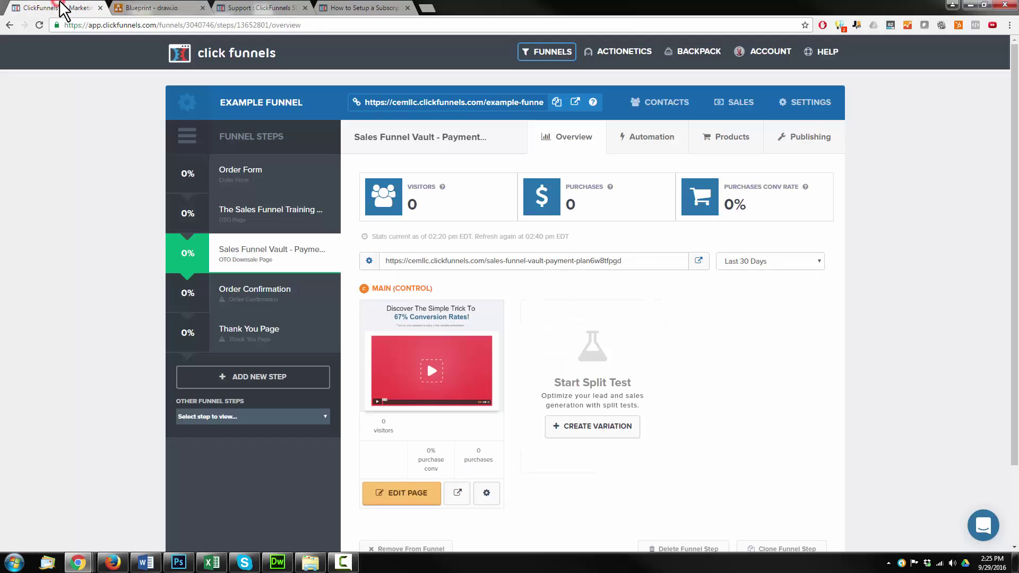
click(247, 378)
click(431, 164)
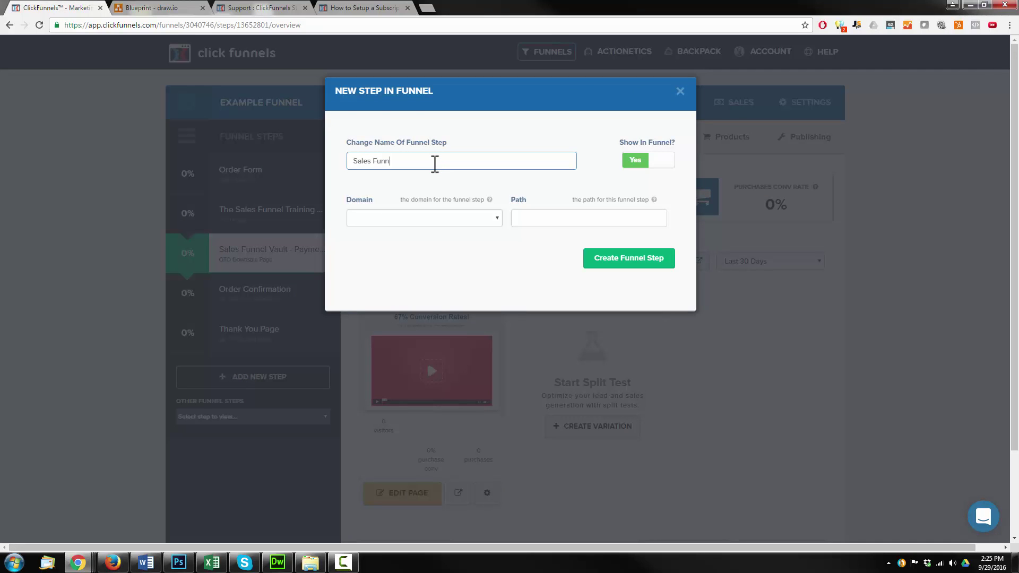
click(629, 257)
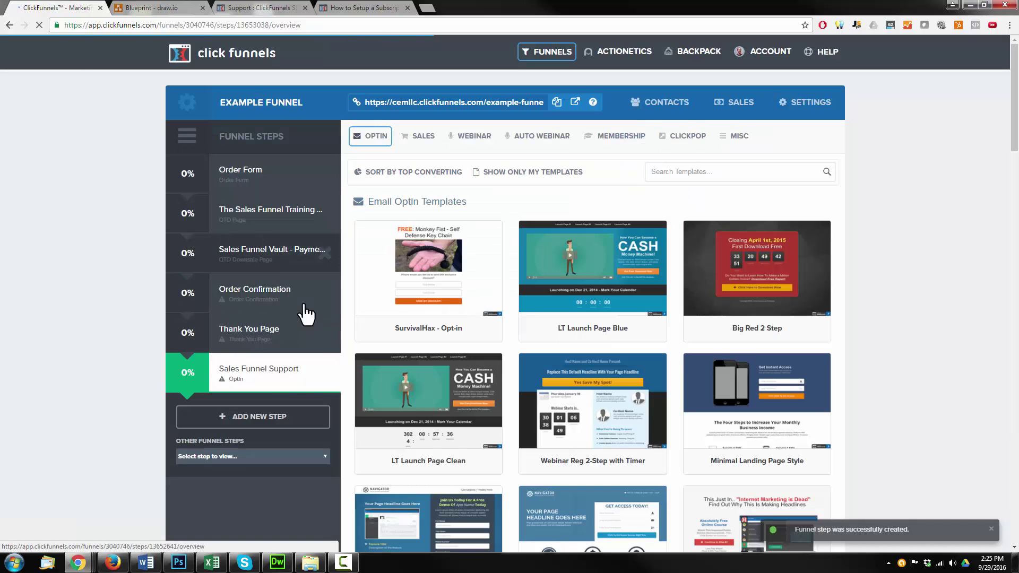
drag(278, 378, 295, 290)
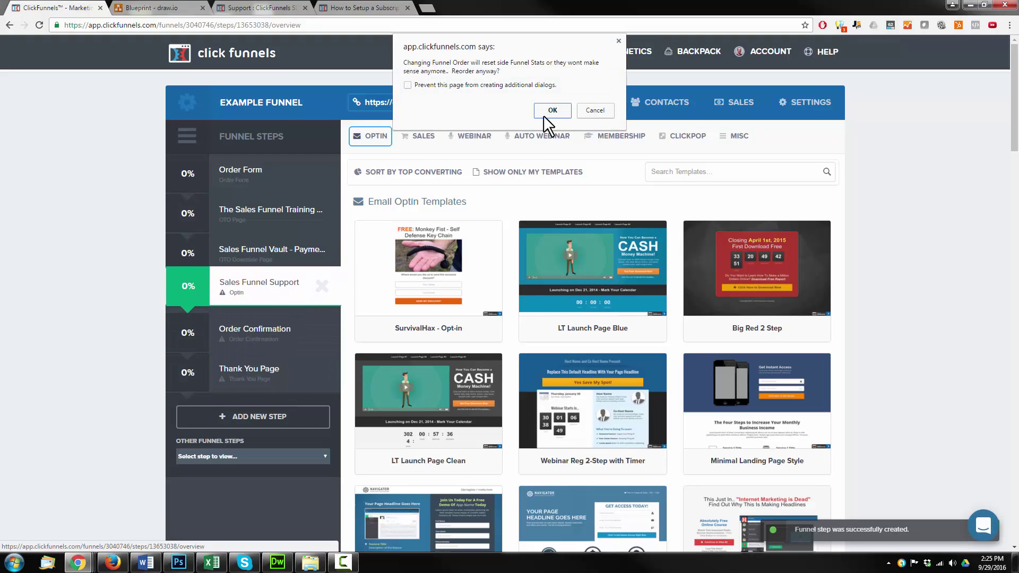
click(546, 112)
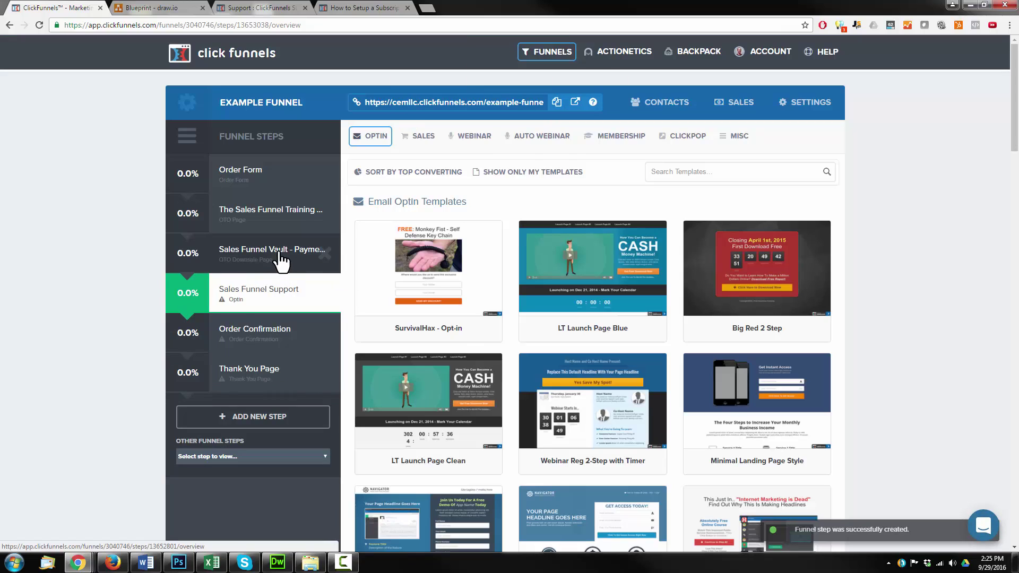
Step: Apply the "OTO Video Page" One Click Upsell template to the Sales Funnel Support step
click(422, 139)
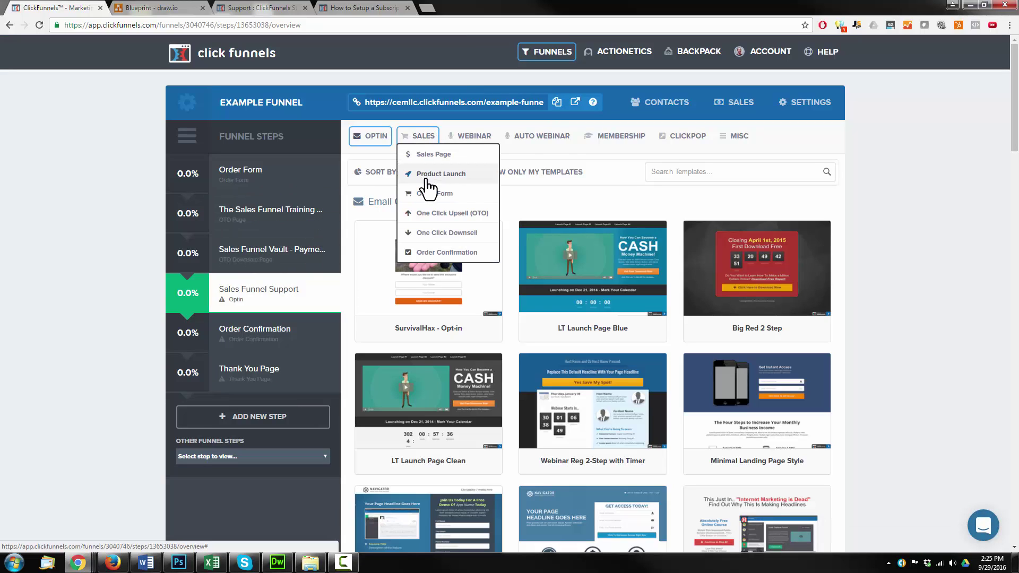
click(471, 214)
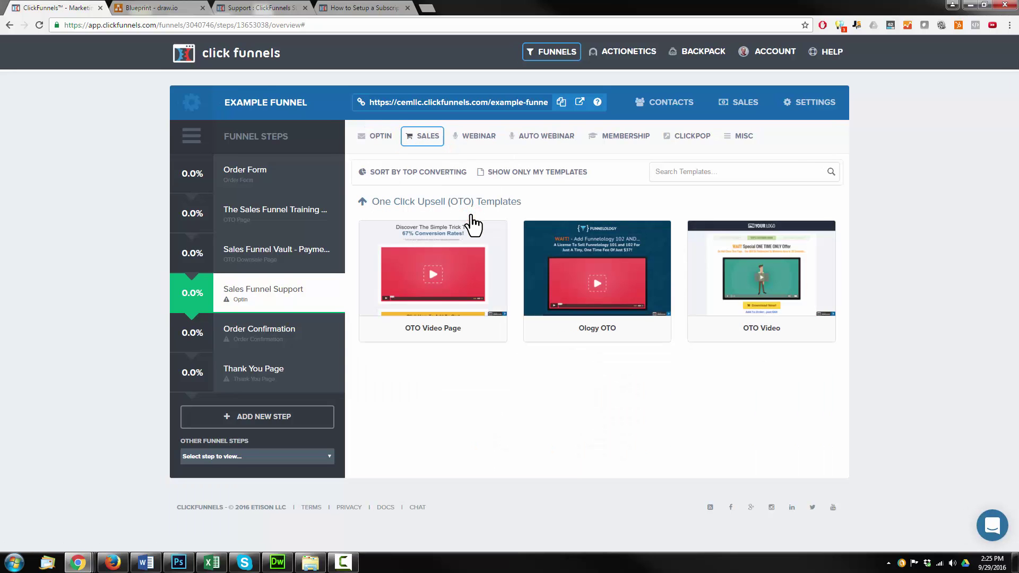
click(431, 263)
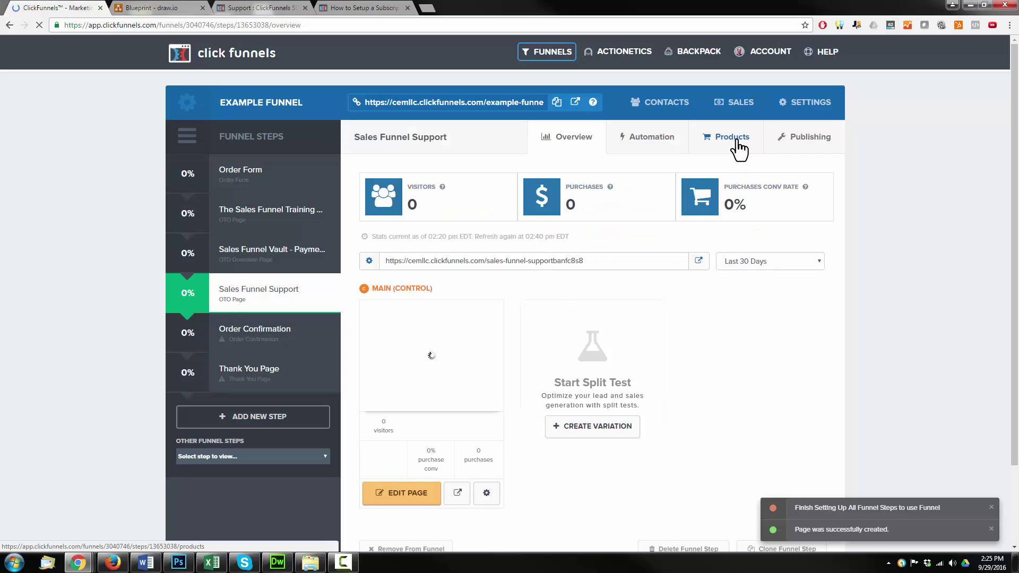
Step: Start a new product named "Sales Funnel Support" with Stripe subscription billing and check the support offer's price in the draw.io blueprint
click(737, 141)
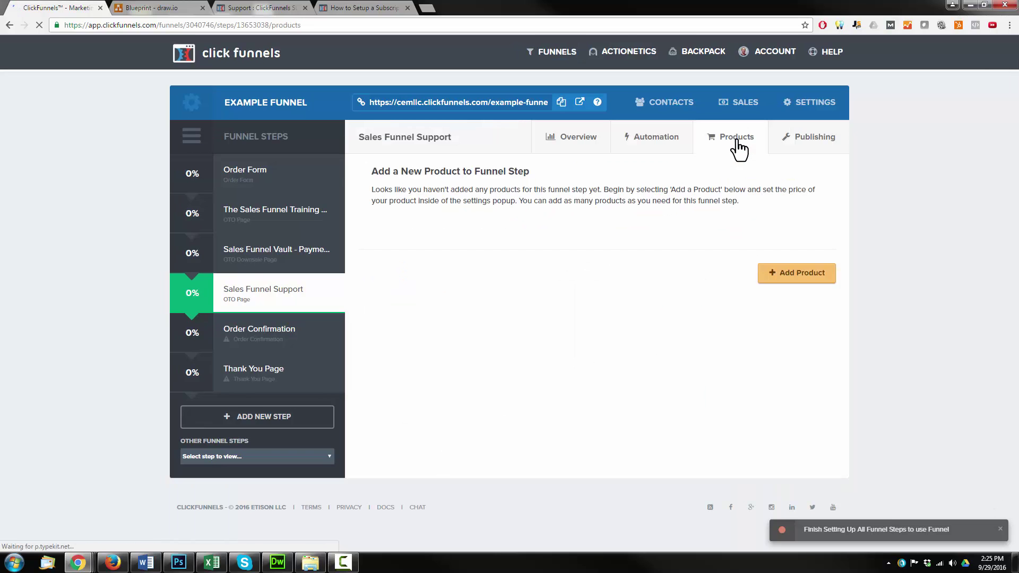
click(824, 273)
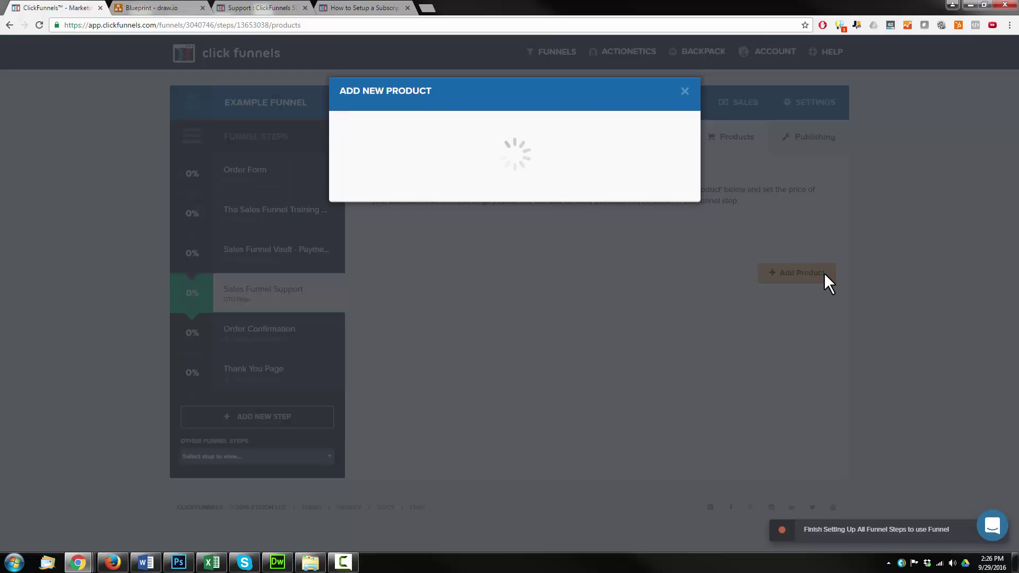
click(568, 174)
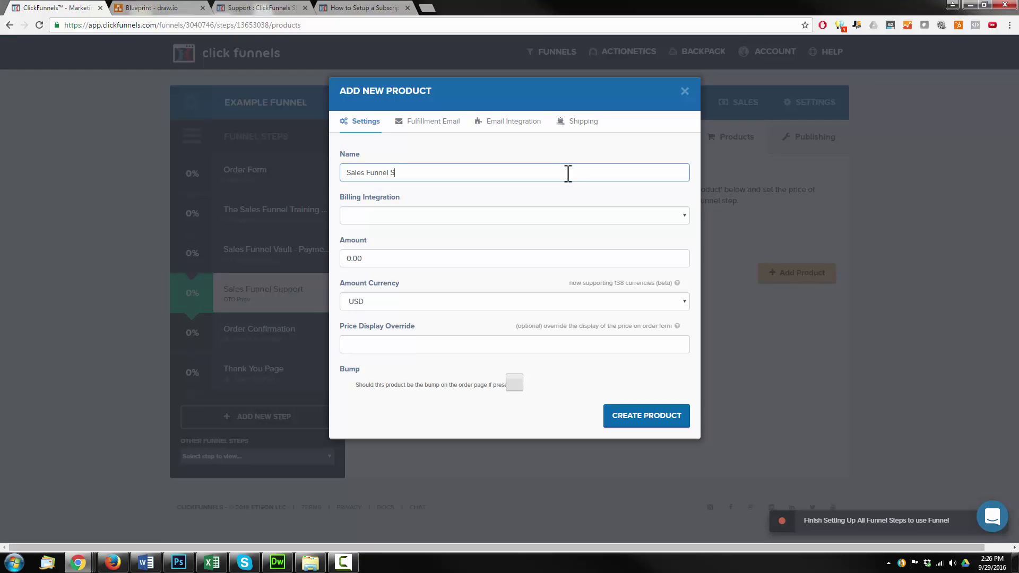
click(576, 215)
click(416, 256)
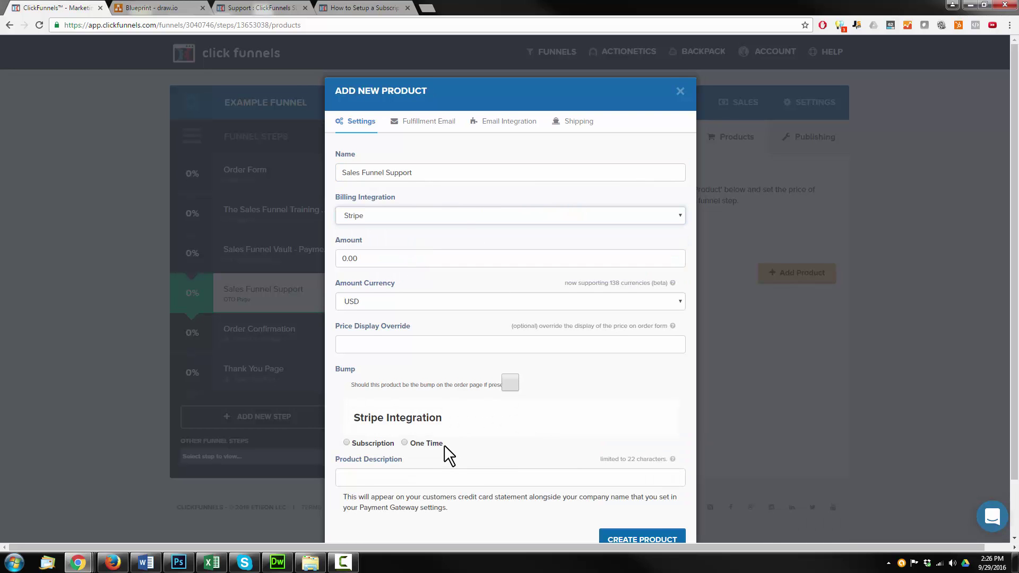
scroll(444, 445, down, 1)
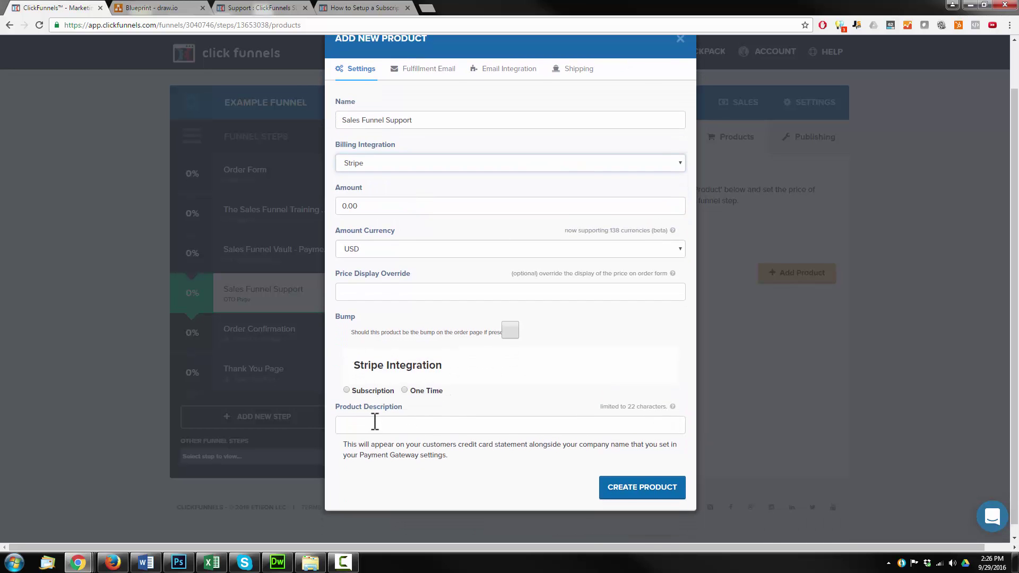
click(346, 389)
click(159, 7)
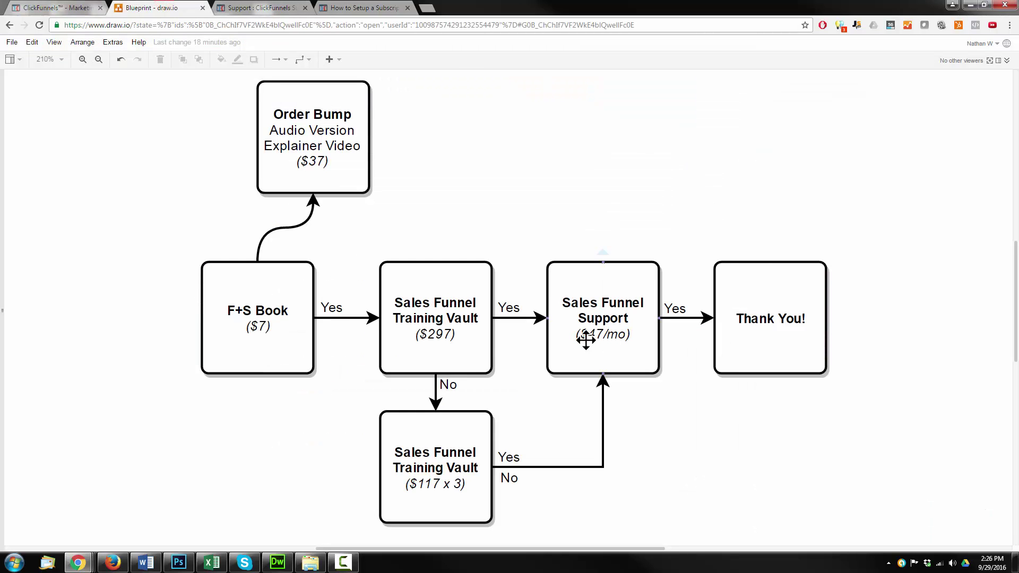
click(61, 9)
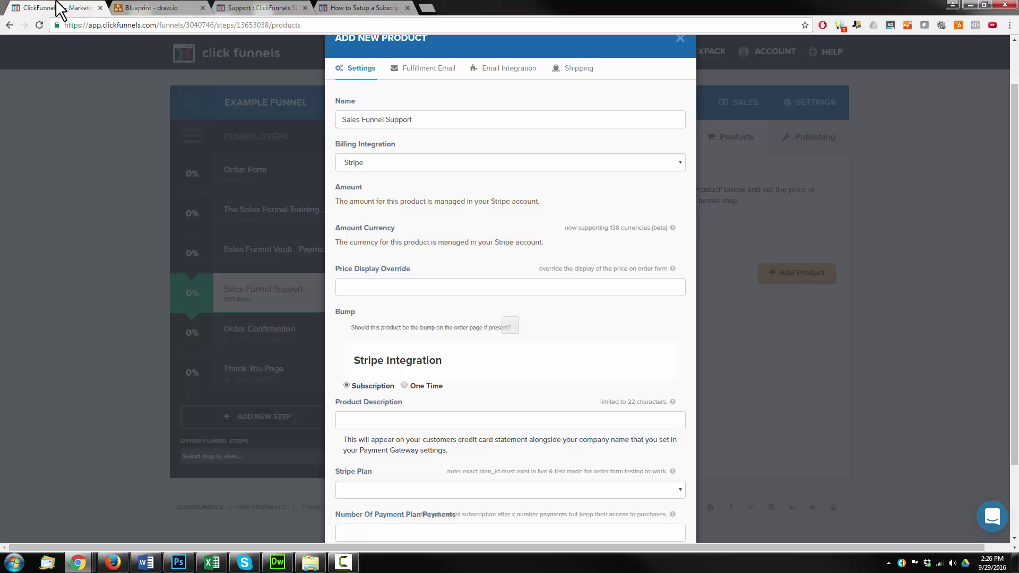
Step: Copy the product name into the product description and choose "Example - Sales Funnel Support" as the Stripe plan
scroll(439, 130, down, 1)
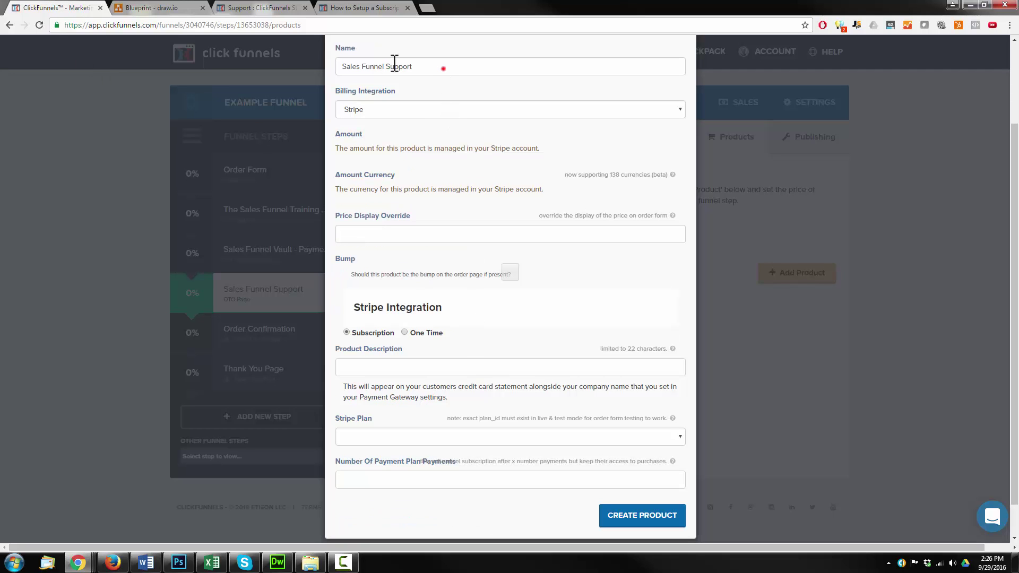
triple_click(444, 66)
key(ctrl+c)
click(410, 372)
key(ctrl+v)
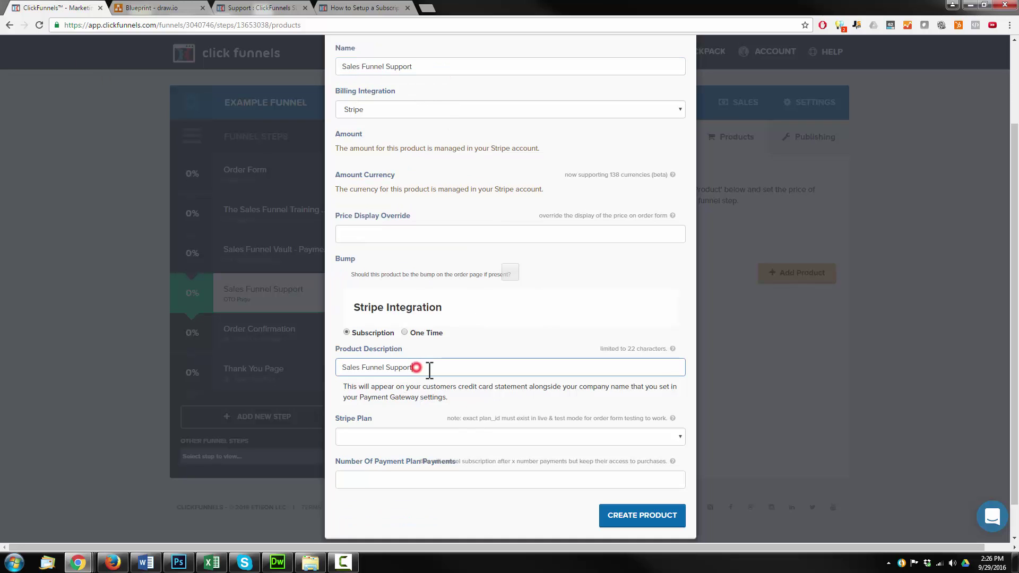
click(355, 436)
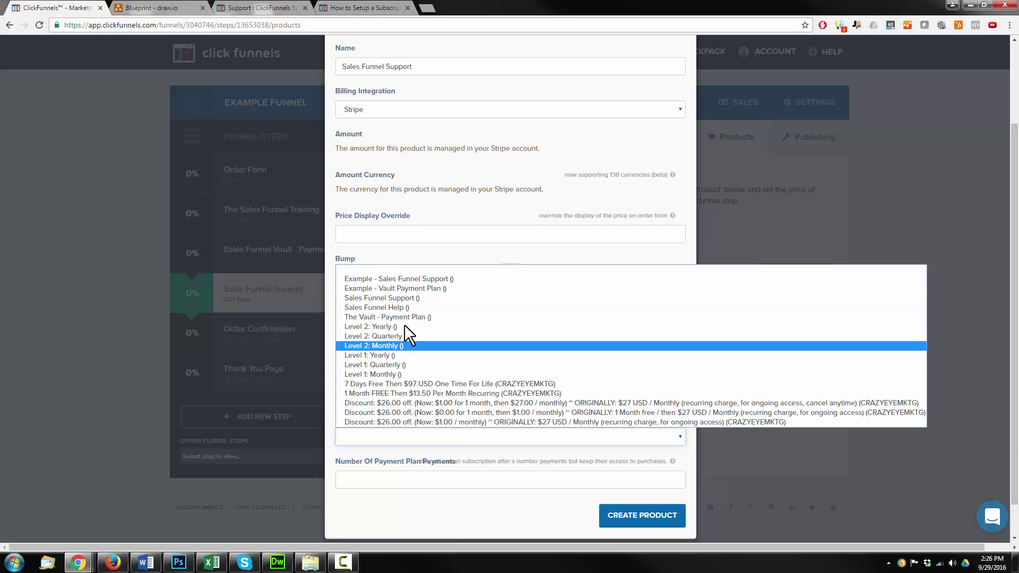
click(412, 280)
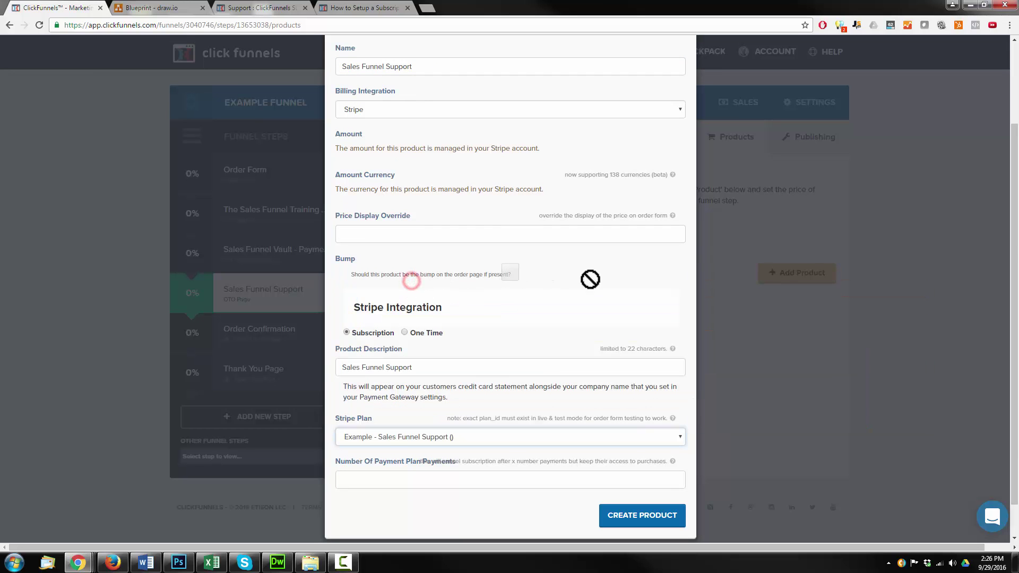
Step: Set the number of payment plan payments to 9999999 and the price display override to "$47/mo", and create the product
click(425, 231)
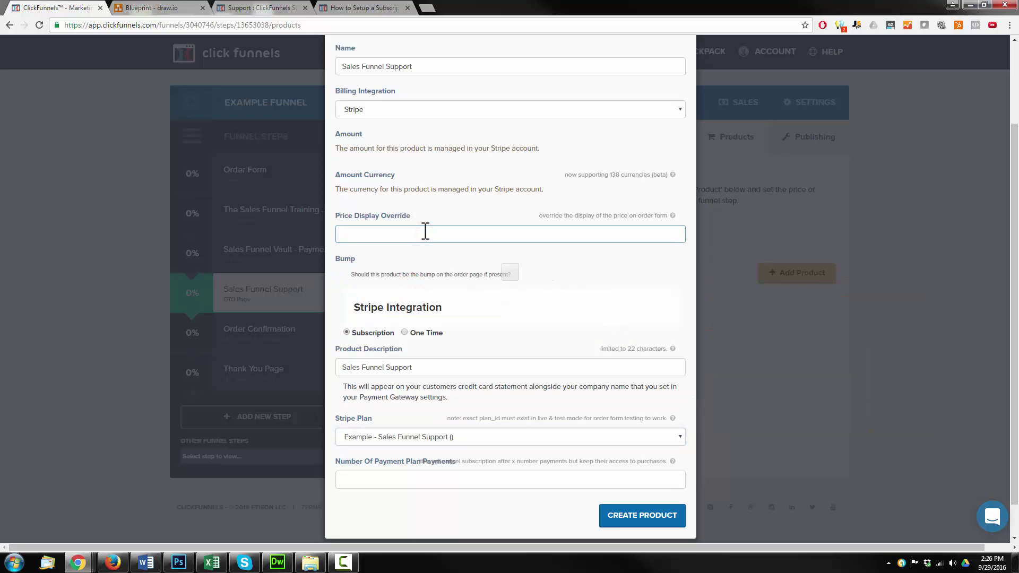
click(420, 476)
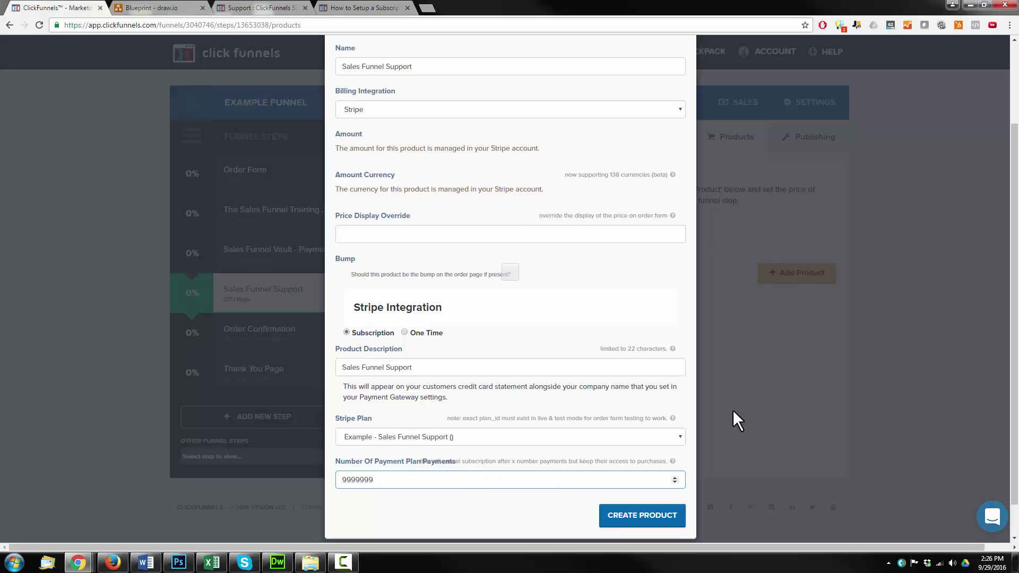
click(443, 234)
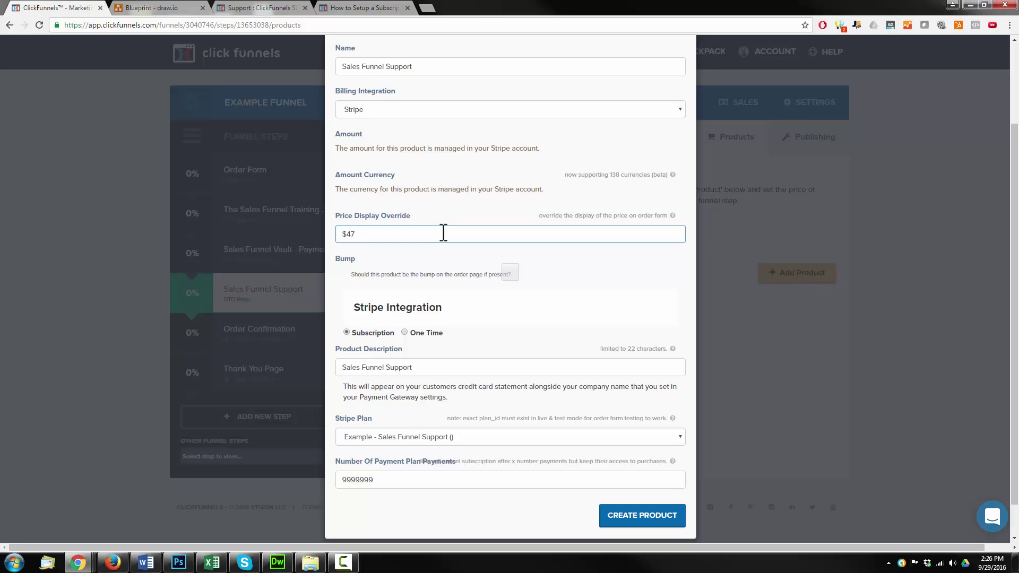
text($47/mo)
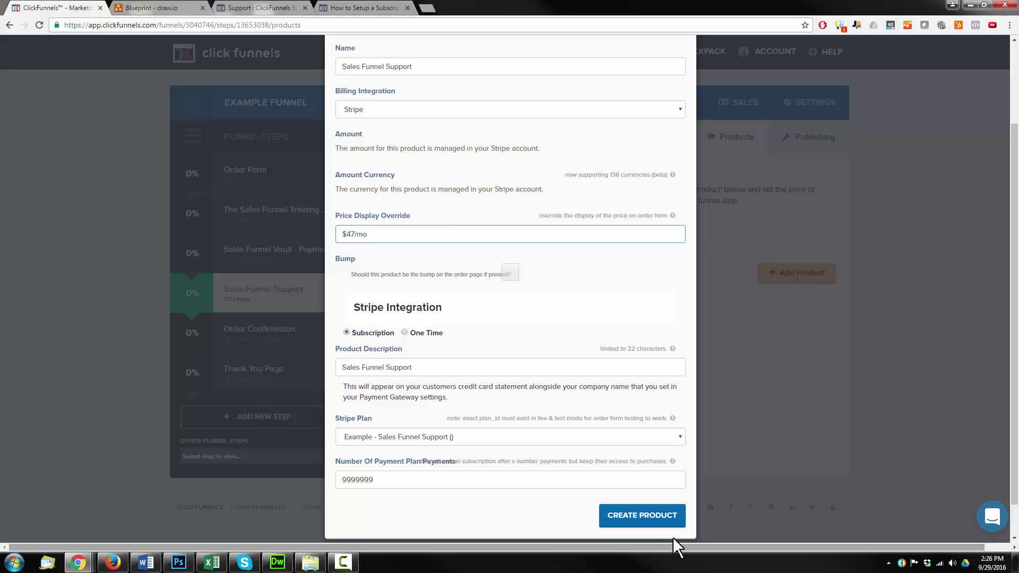
click(649, 518)
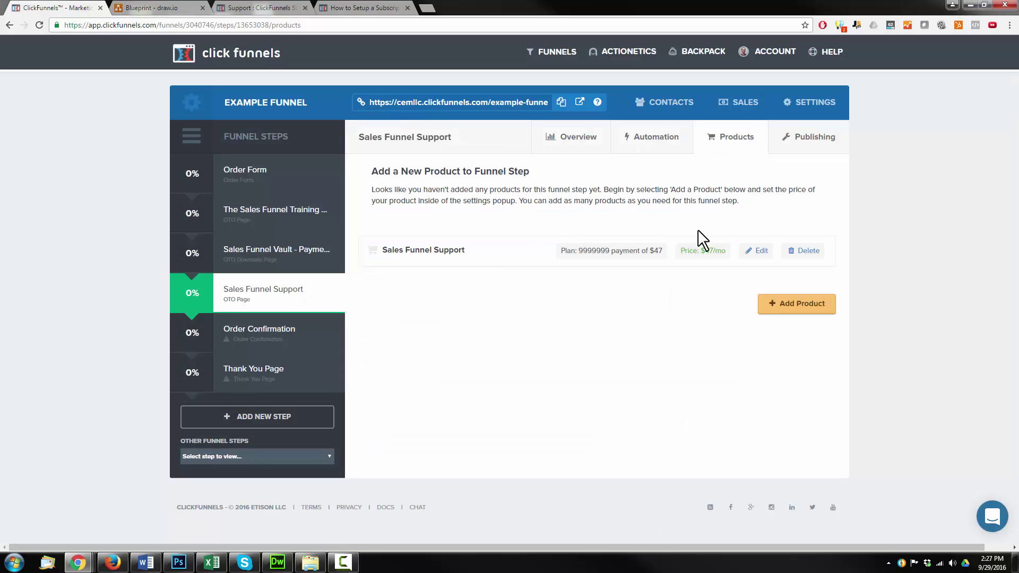
Step: Delete the Order Confirmation step from the funnel and apply the "Thank You - Application" template to the Thank You Page step
click(574, 137)
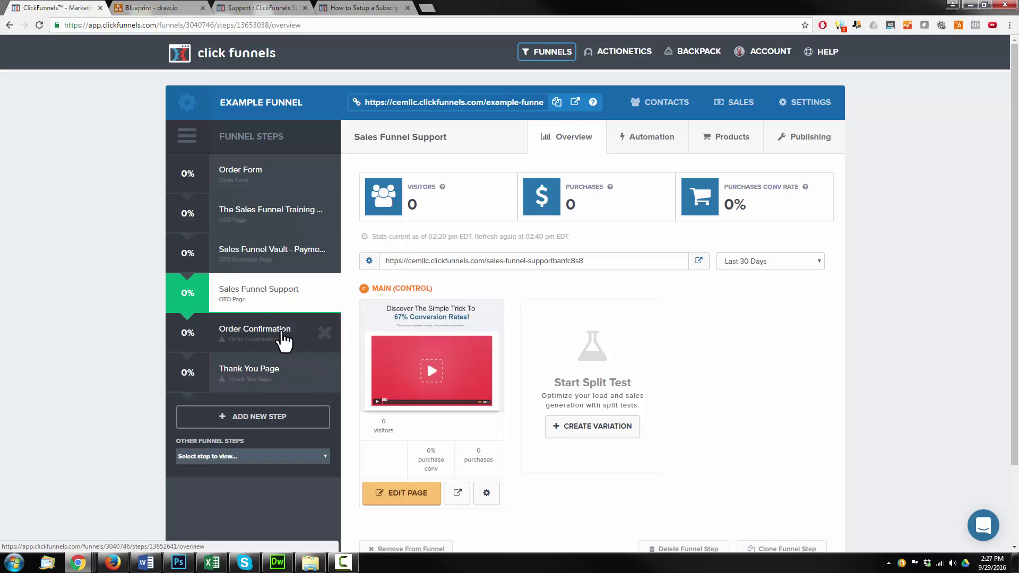
click(324, 334)
click(553, 111)
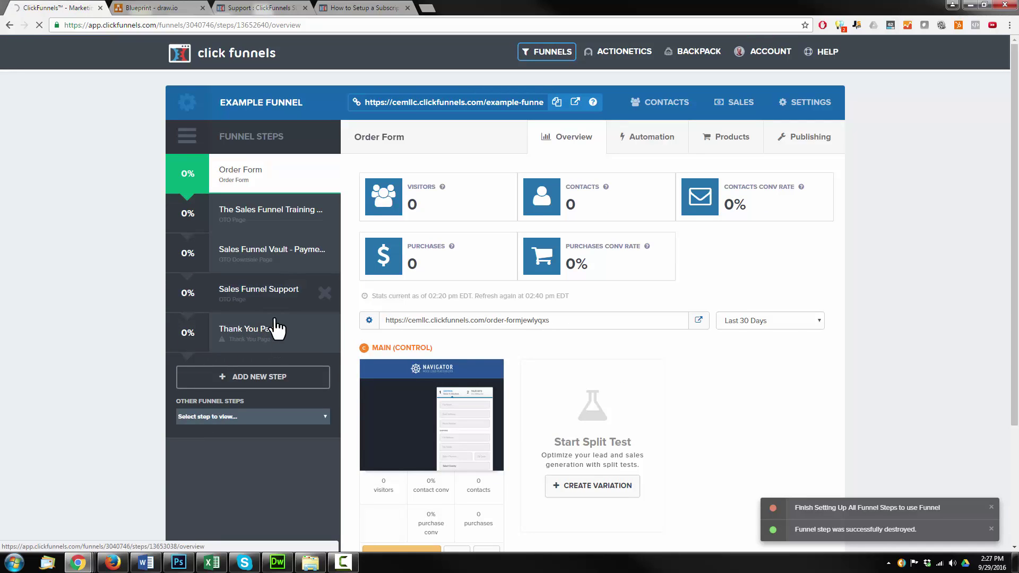
click(237, 332)
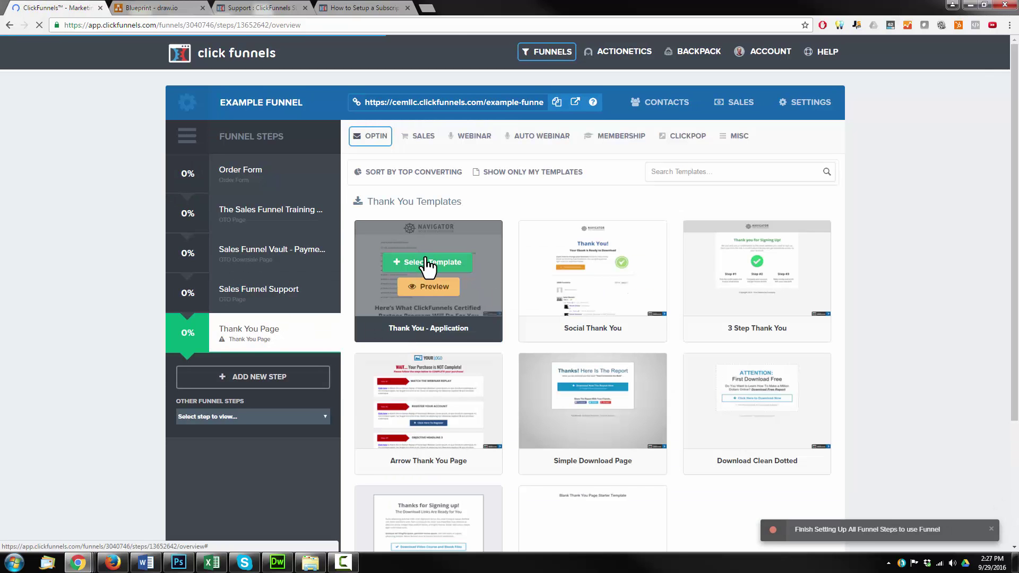
click(427, 259)
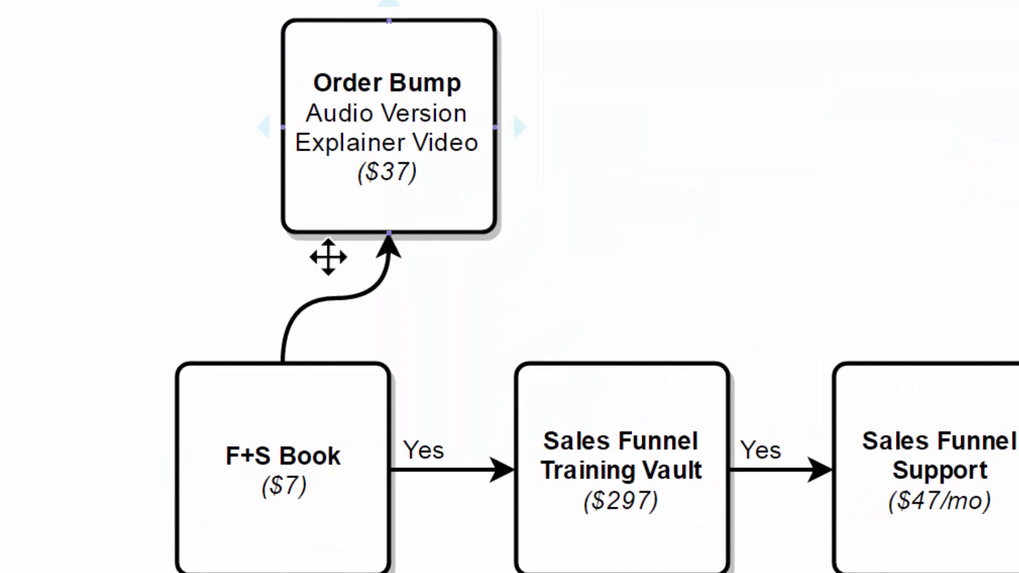
Step: Review the blueprint's customer path from the F+S Book and order bump to the Training Vault upsell
mouse_move(289, 487)
mouse_down()
mouse_move(274, 511)
mouse_move(289, 487)
mouse_up()
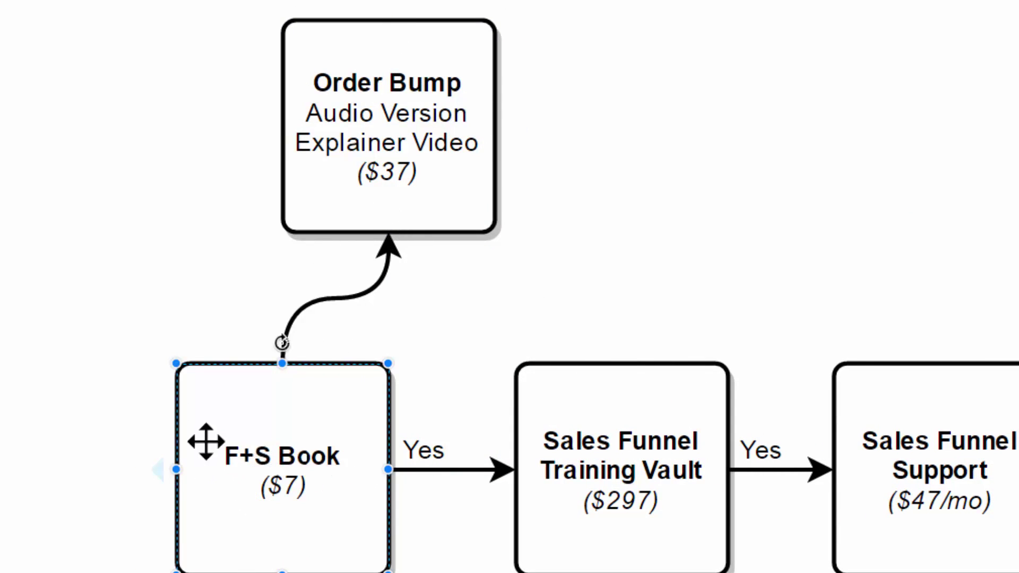
click(606, 502)
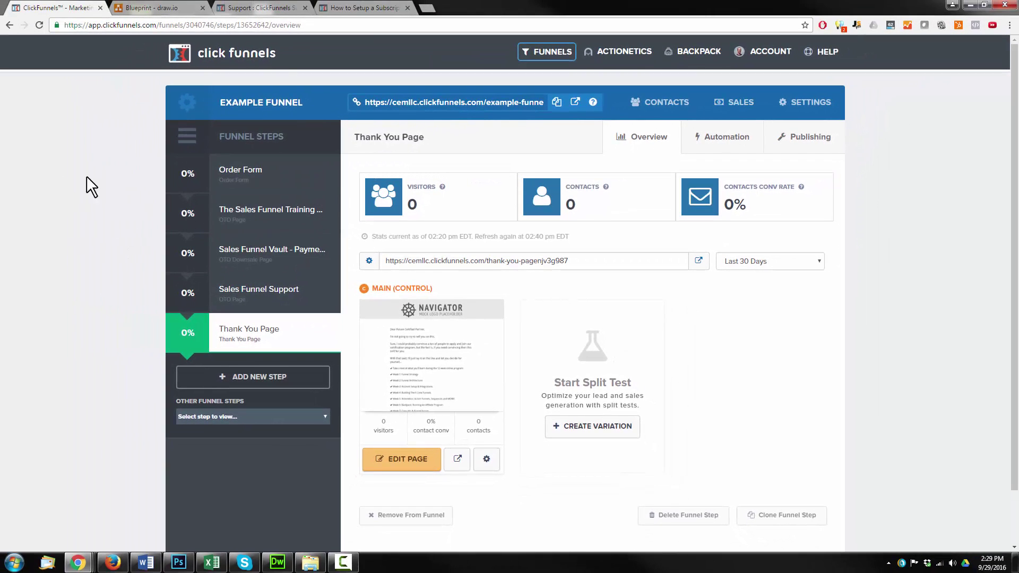
Step: Turn on Stripe test mode in the funnel settings, save the settings and open the live funnel URL
click(806, 106)
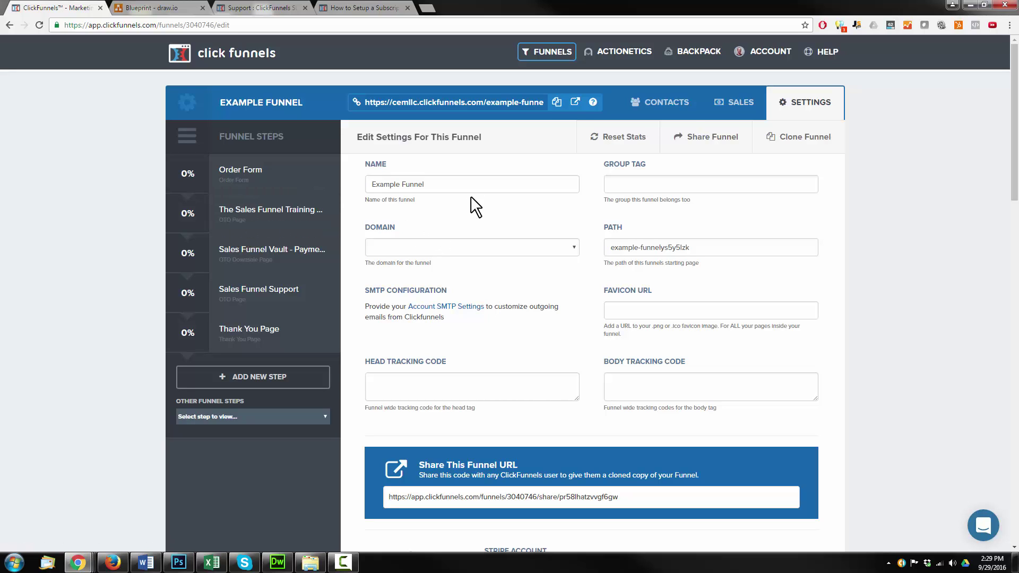
scroll(797, 119, down, 4)
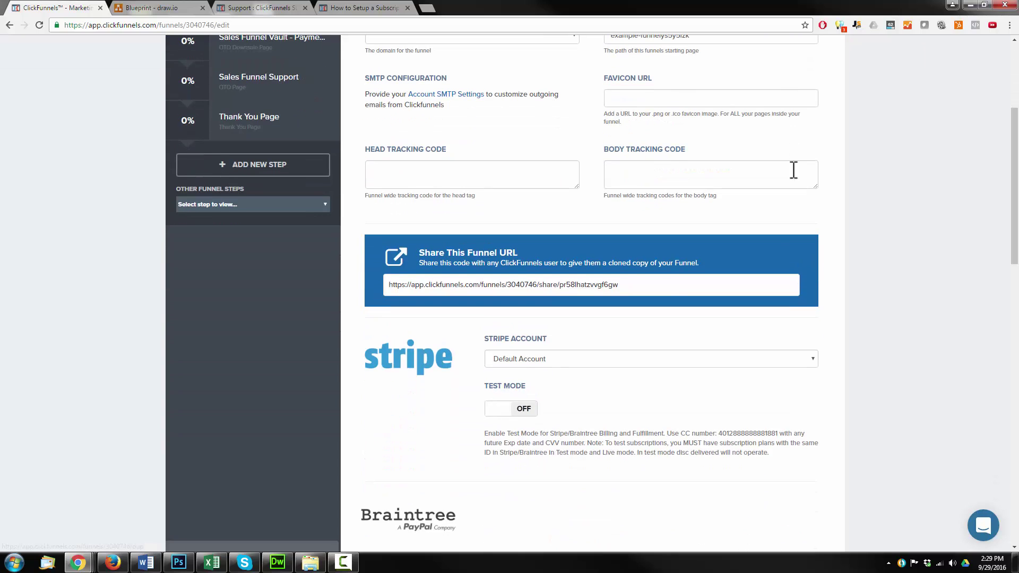
click(498, 408)
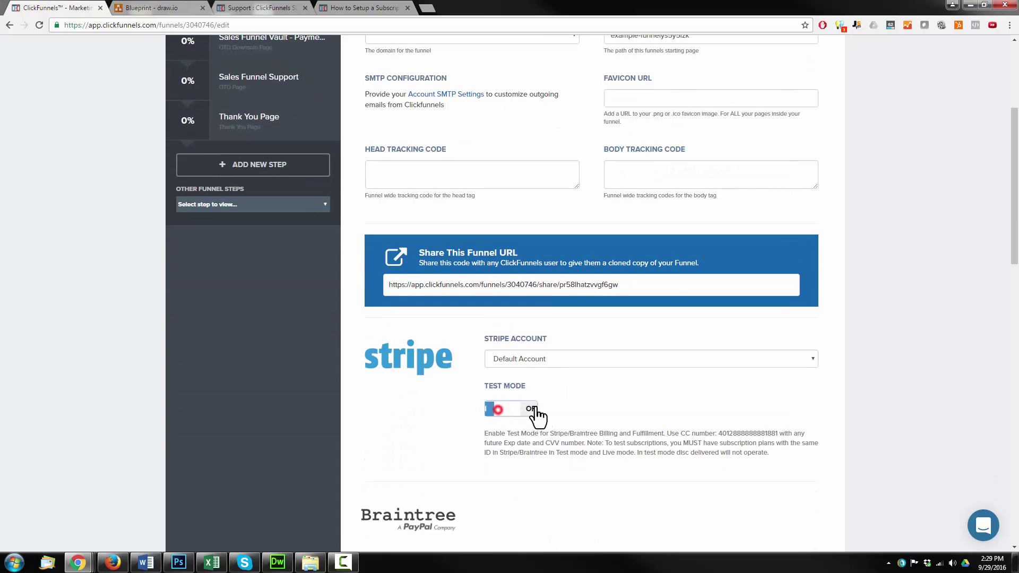
scroll(528, 414, down, 14)
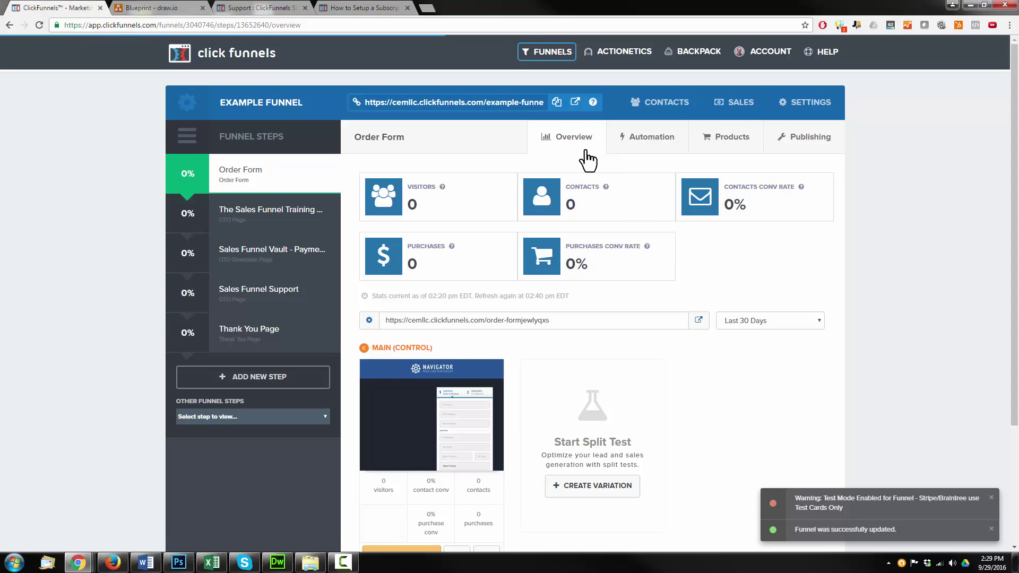
click(576, 102)
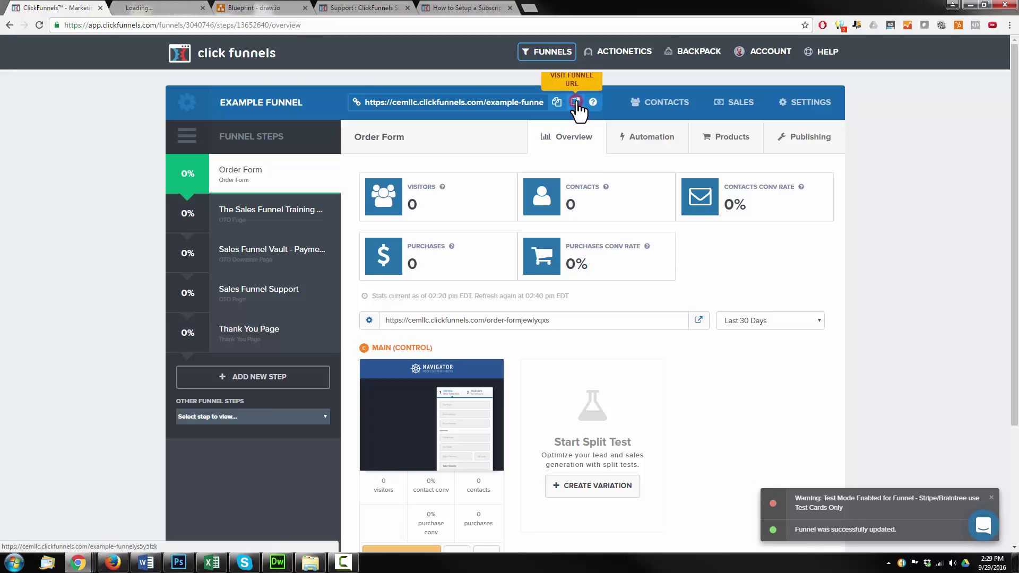
Step: Copy the Stripe test card number from the live order form's test mode notice and continue to the billing step with the prefilled shipping details
click(182, 6)
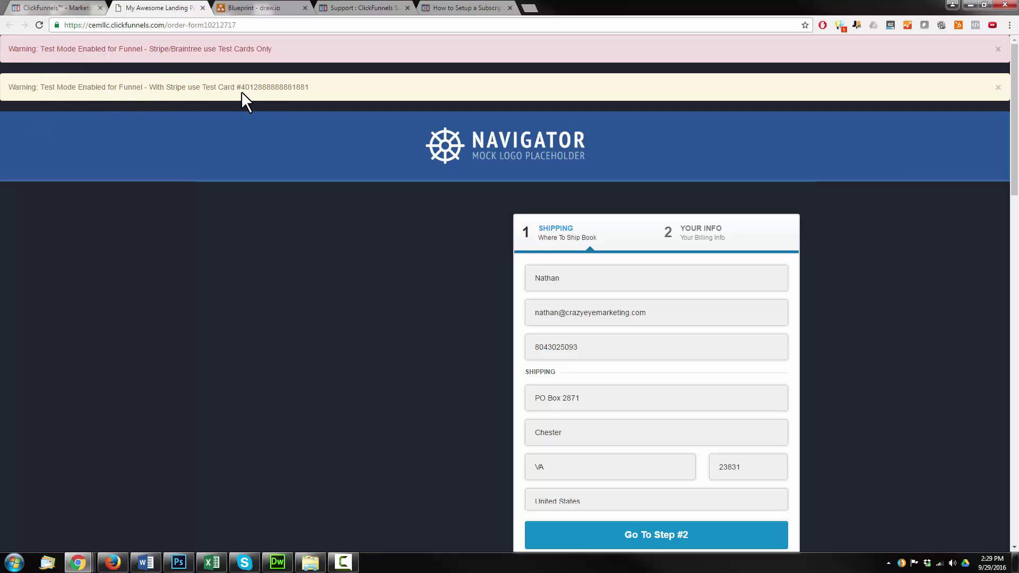
double_click(271, 87)
right_click(270, 86)
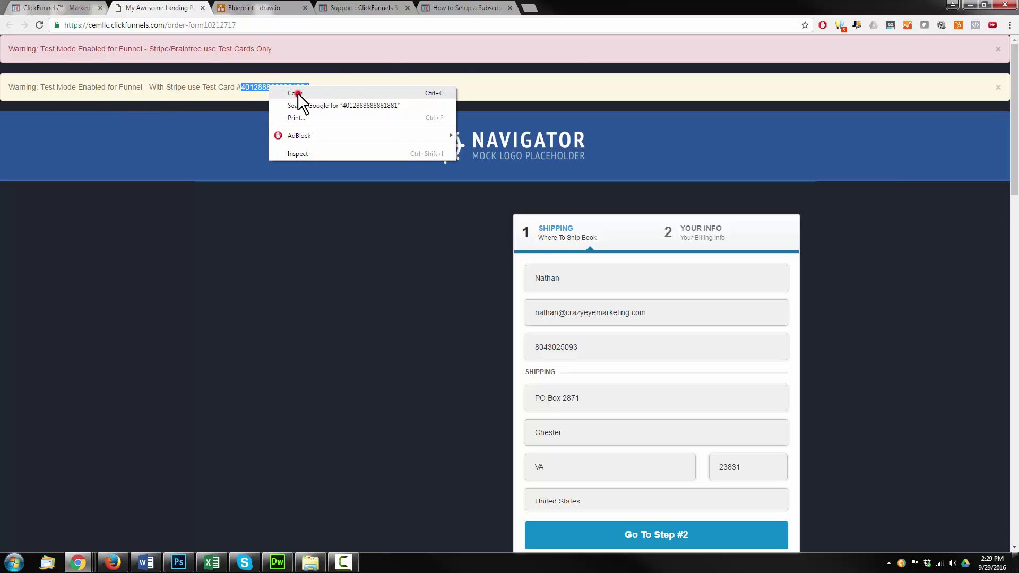
click(298, 93)
scroll(580, 260, down, 1)
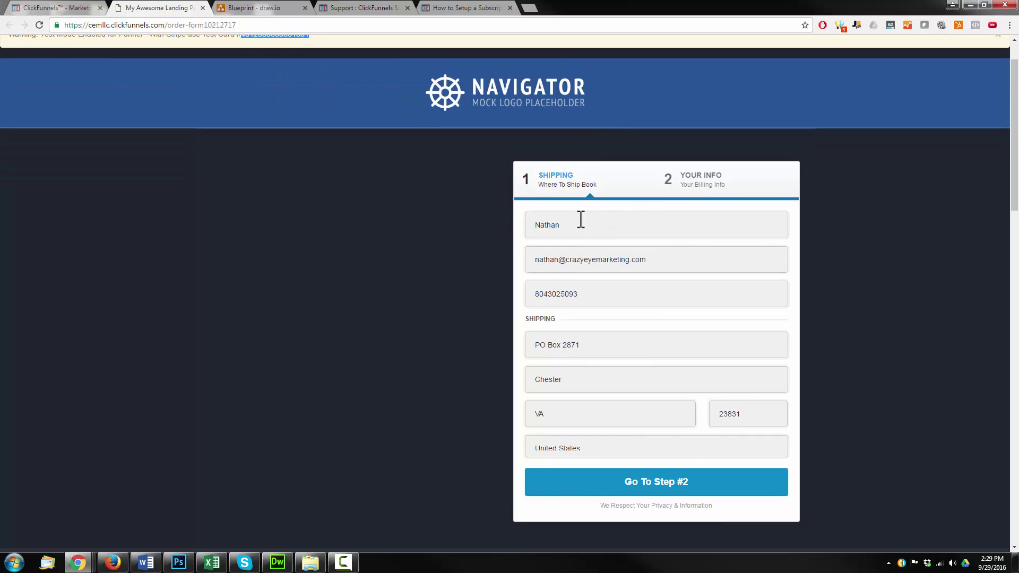
scroll(571, 265, down, 1)
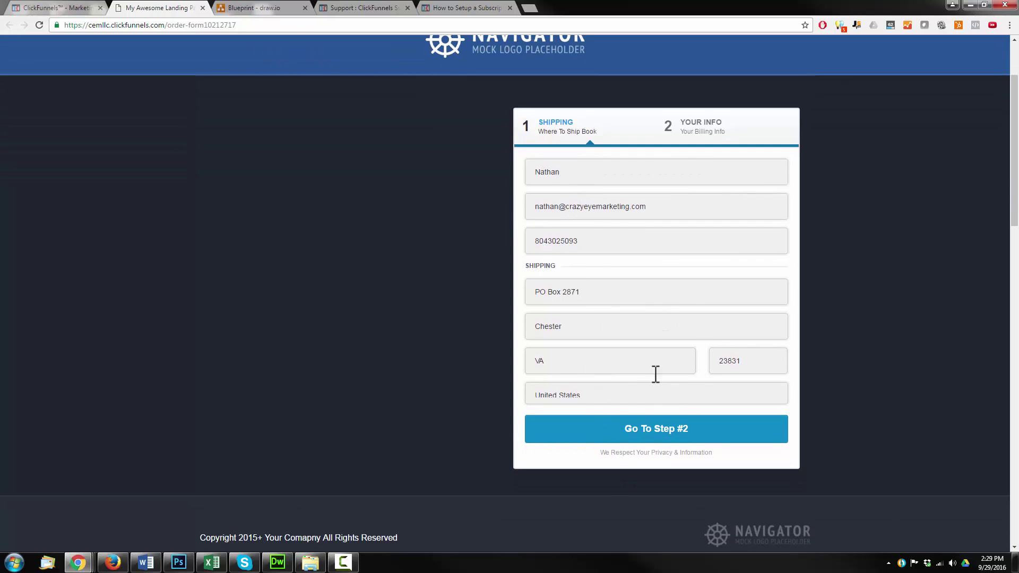
click(653, 434)
Step: Fill in the test card number and the CVC on the billing form, with expiry month 05 and year 2021
click(616, 264)
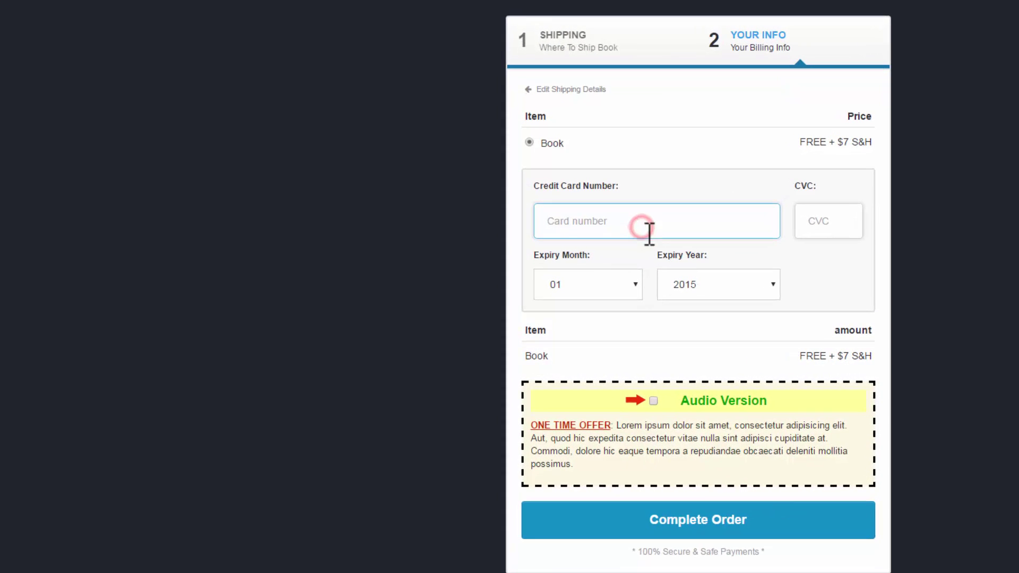
key(ctrl+v)
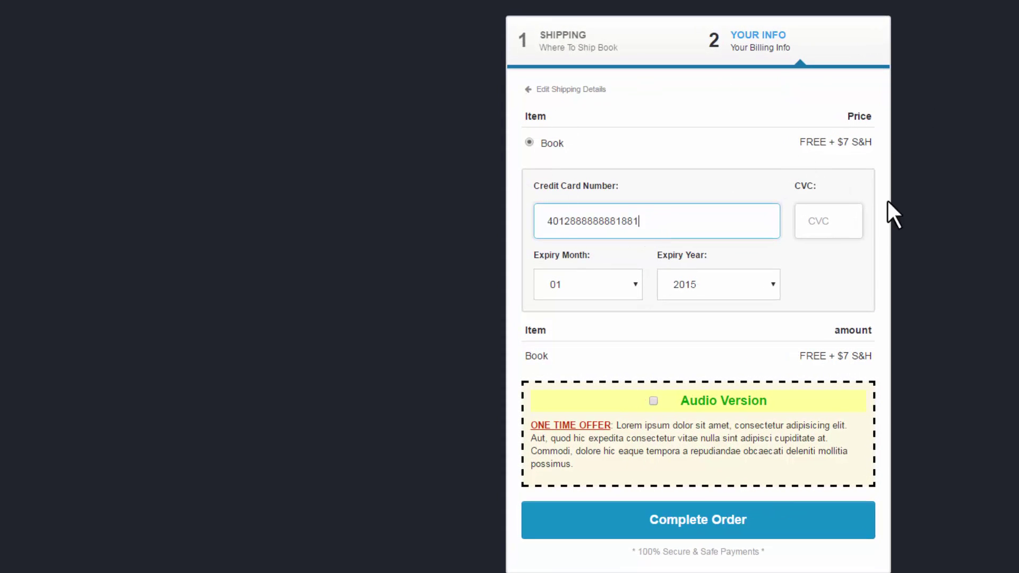
click(836, 226)
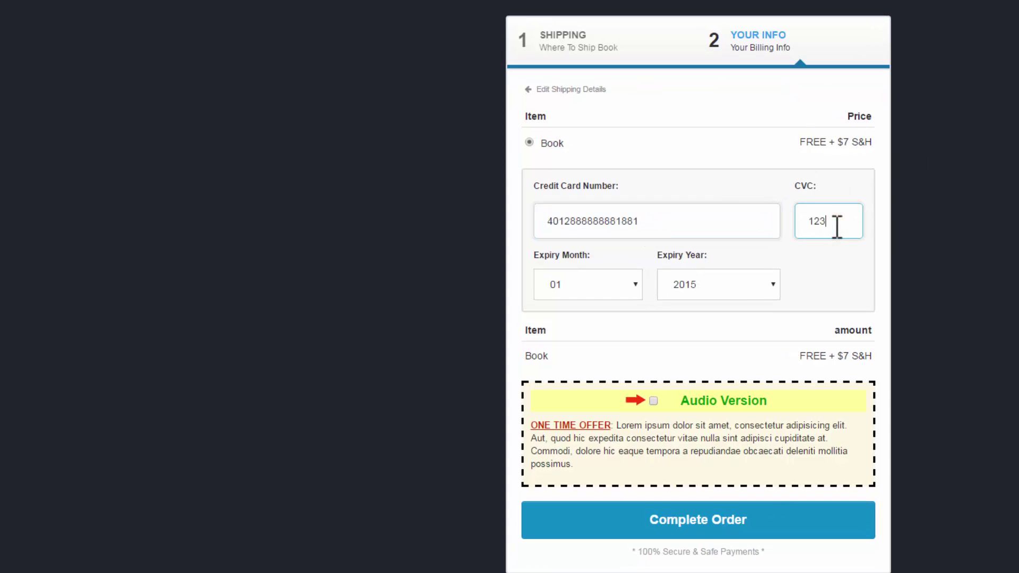
click(594, 282)
click(578, 357)
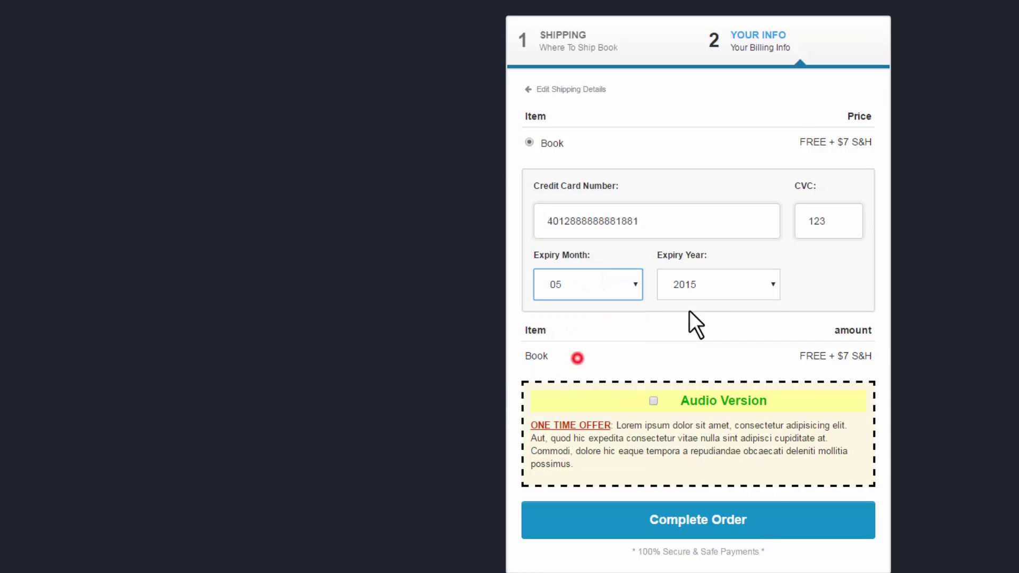
click(707, 285)
click(712, 378)
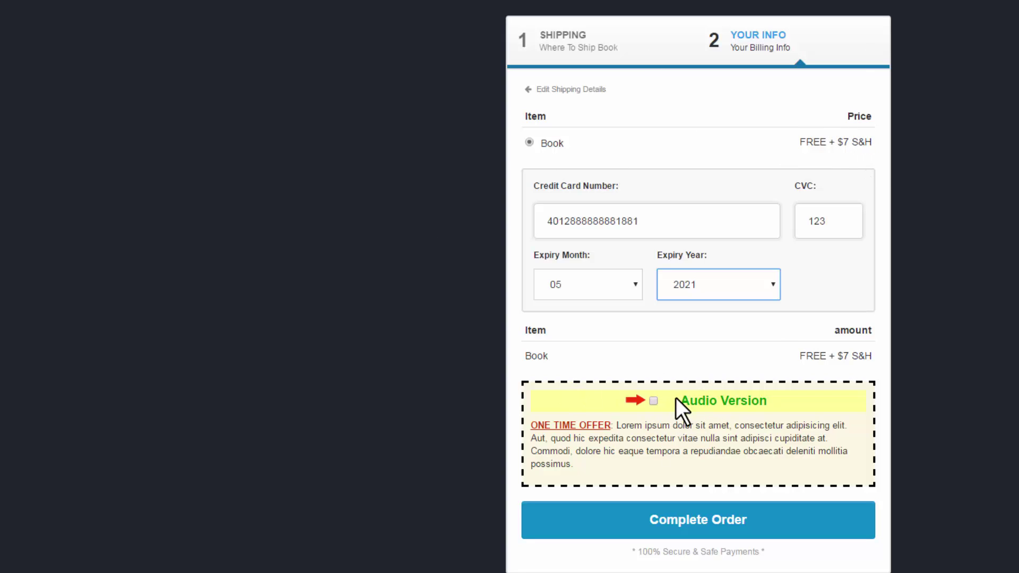
Step: Add the Audio Version order bump to the book purchase, check its line in the order summary, and complete the order
click(653, 400)
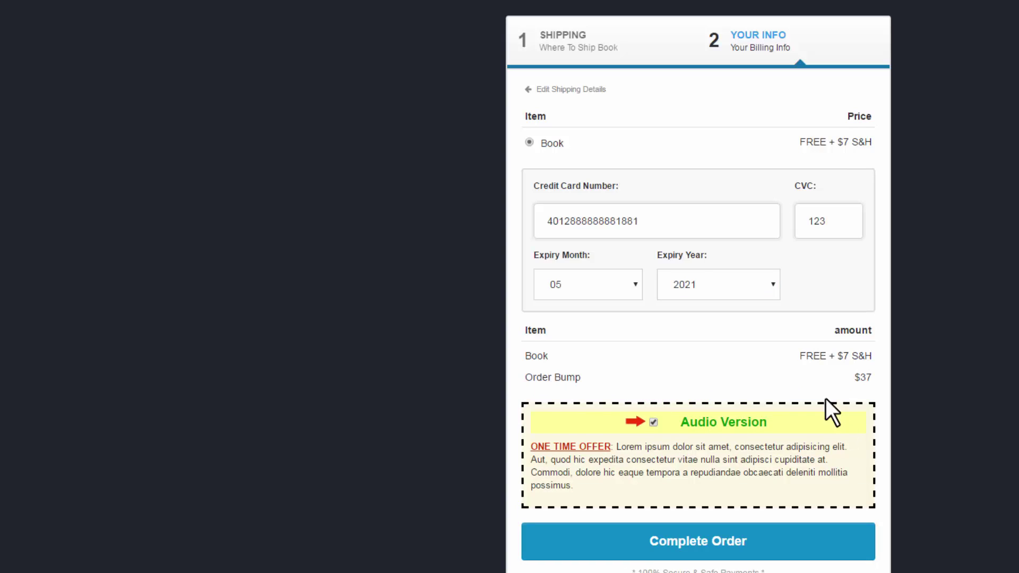
click(850, 377)
drag(530, 377, 862, 384)
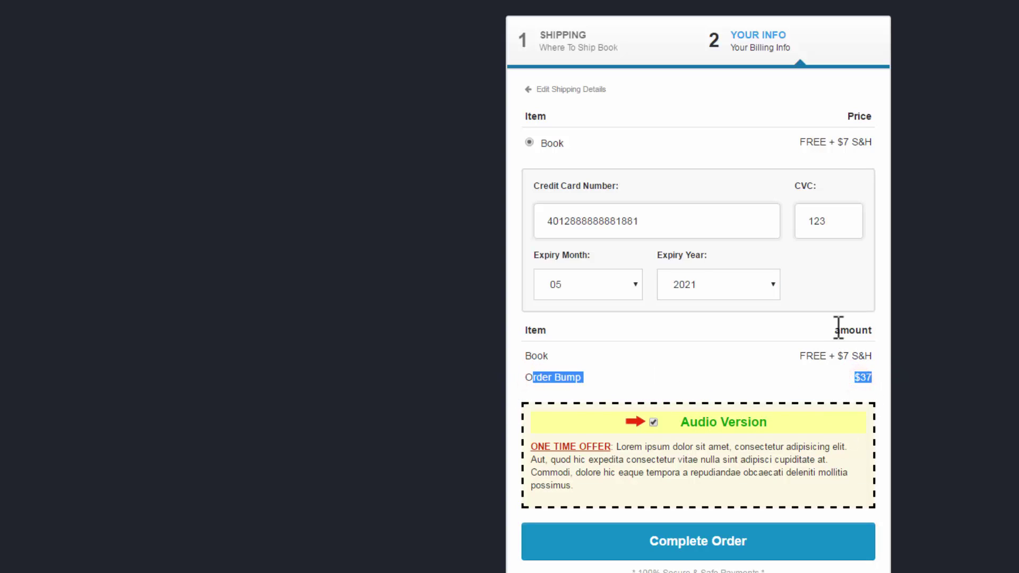
click(711, 551)
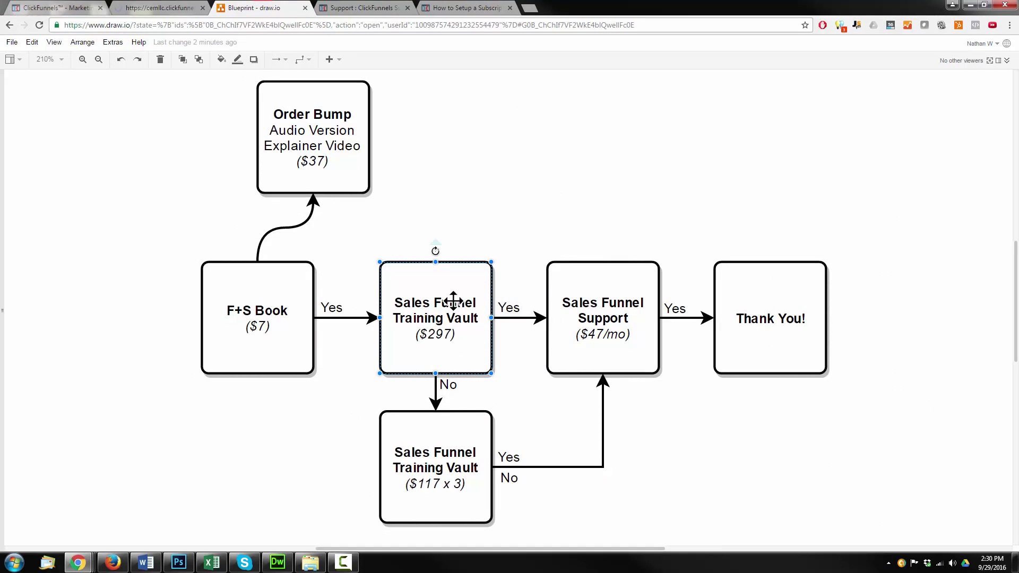
Step: Compare the Sales Funnel Training Vault upsell page and its URL with the blueprint, and decline the offer
click(152, 8)
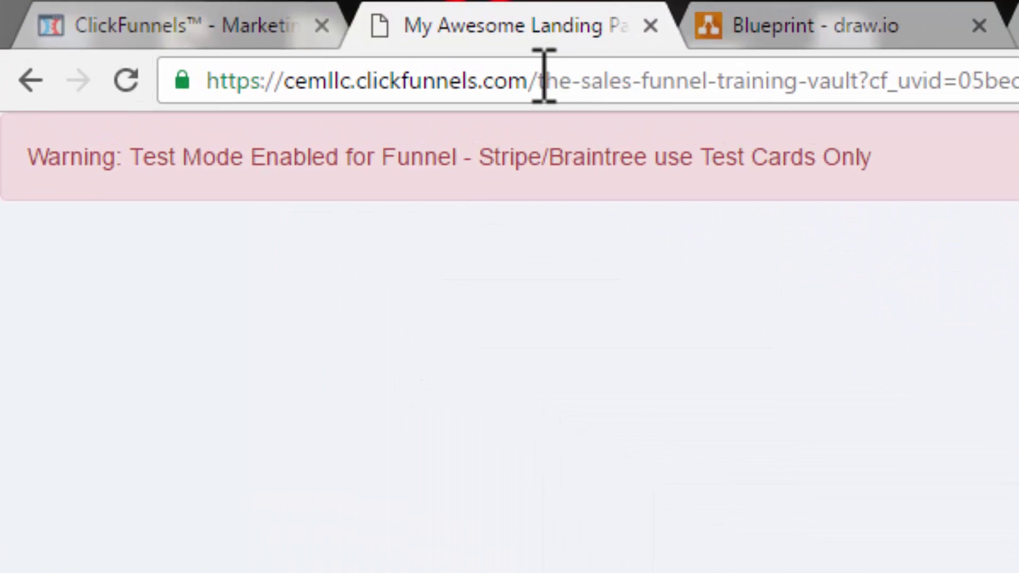
drag(168, 24, 186, 24)
drag(593, 79, 865, 84)
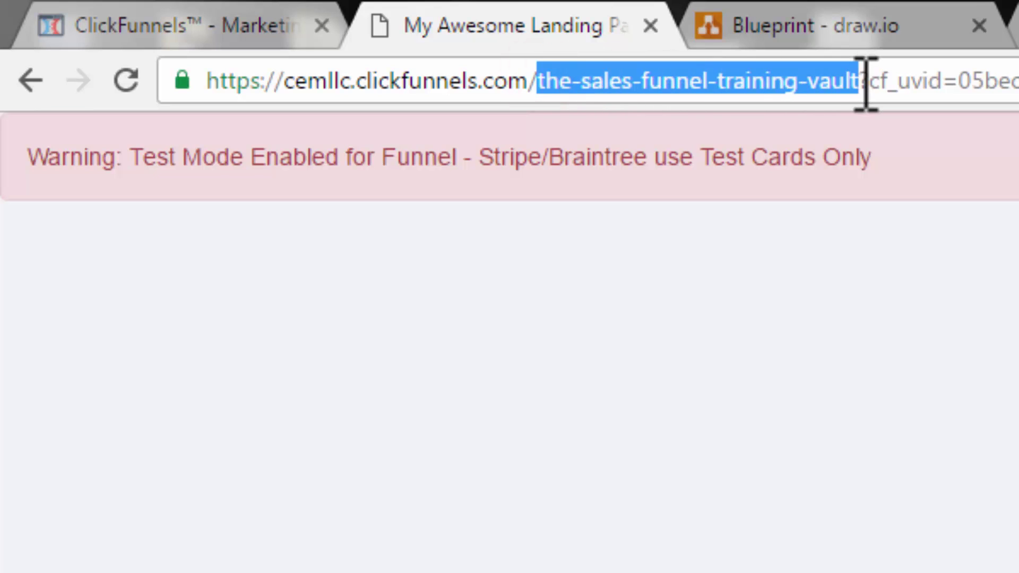
click(580, 572)
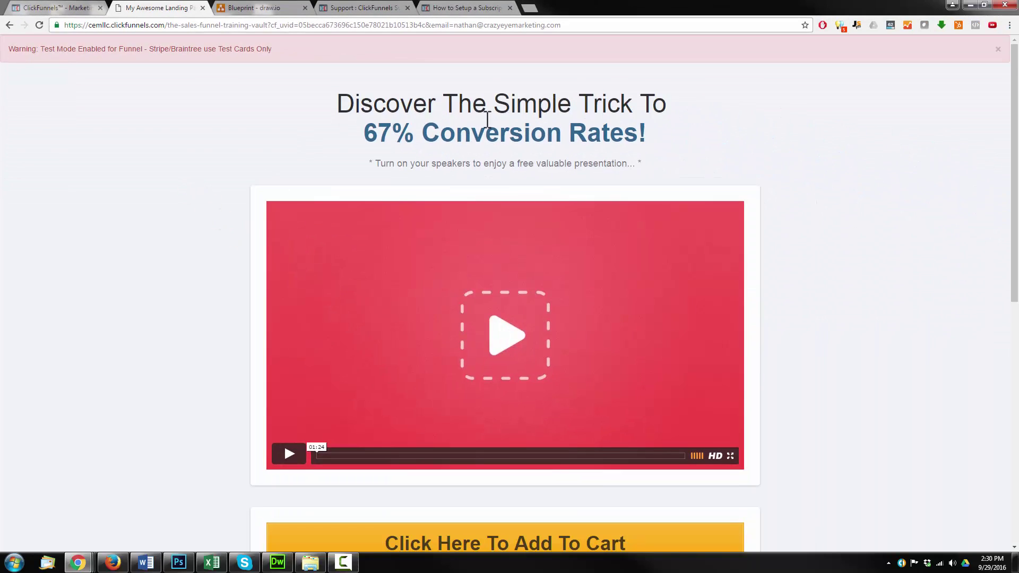
scroll(554, 136, down, 5)
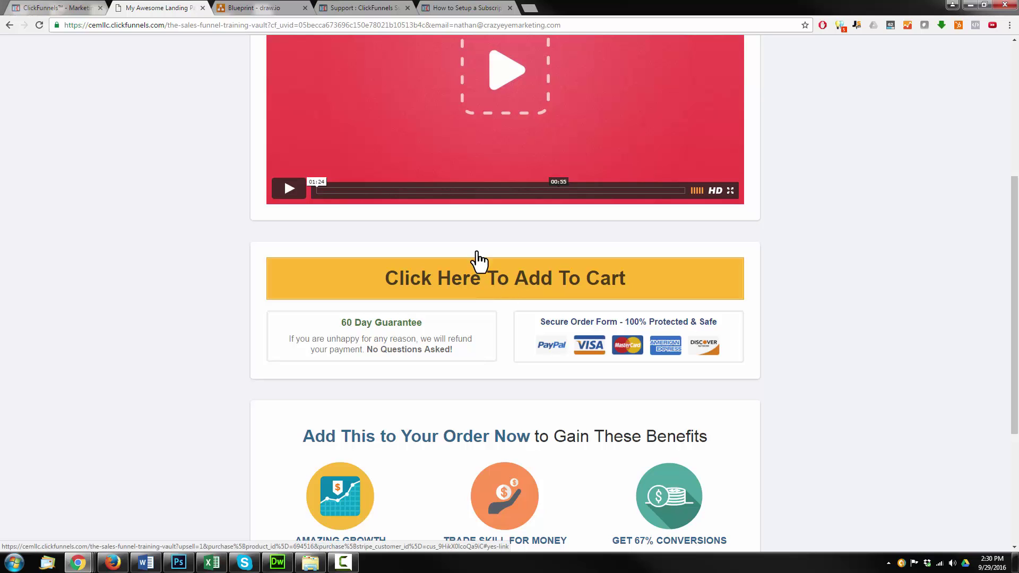
click(257, 7)
click(597, 311)
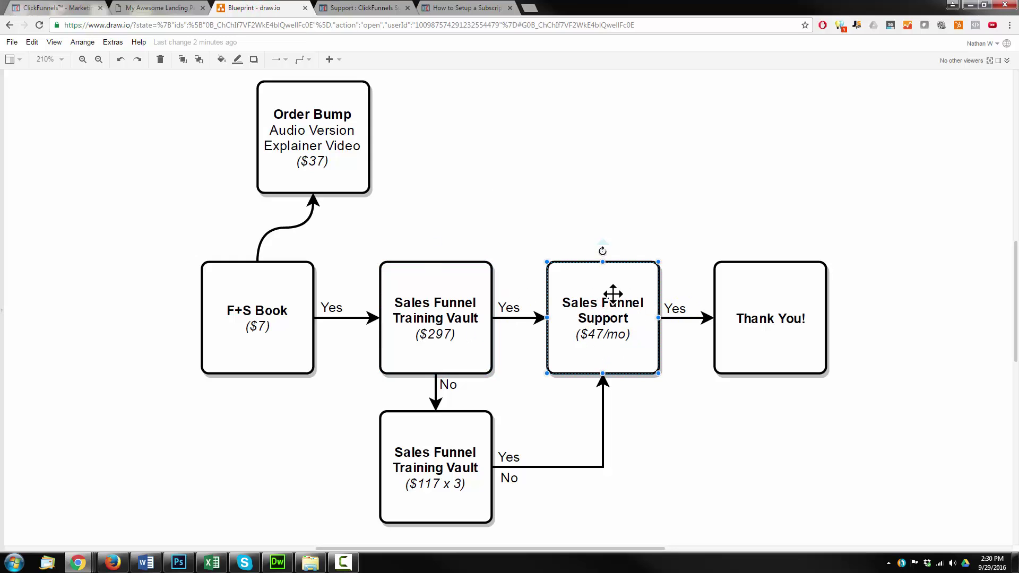
click(165, 8)
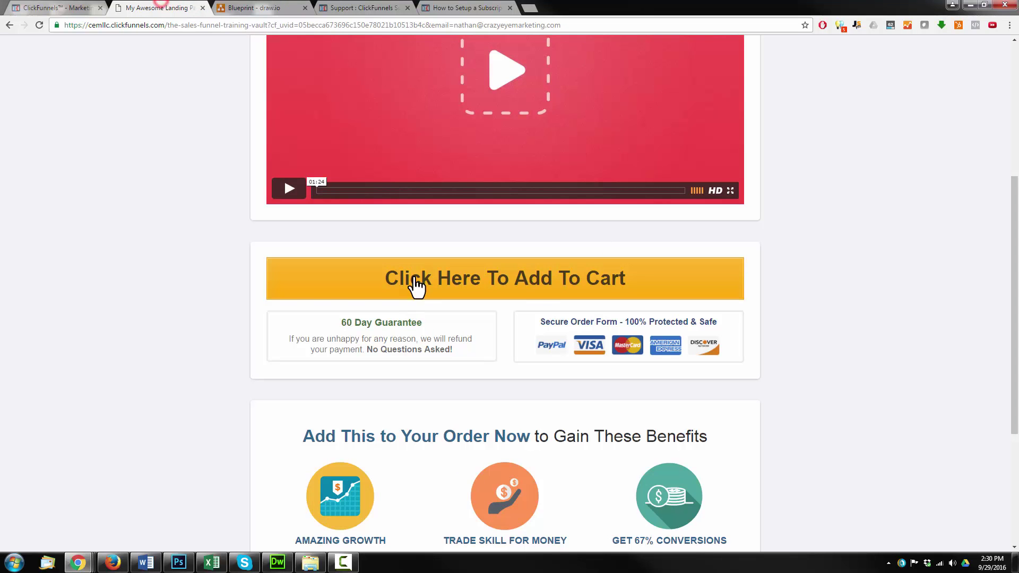
scroll(469, 256, down, 4)
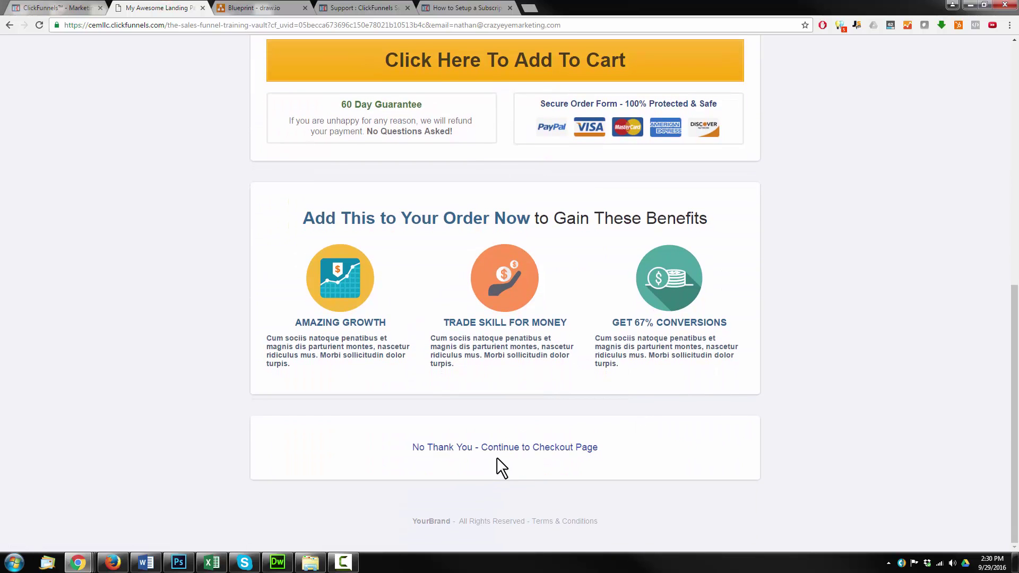
click(504, 451)
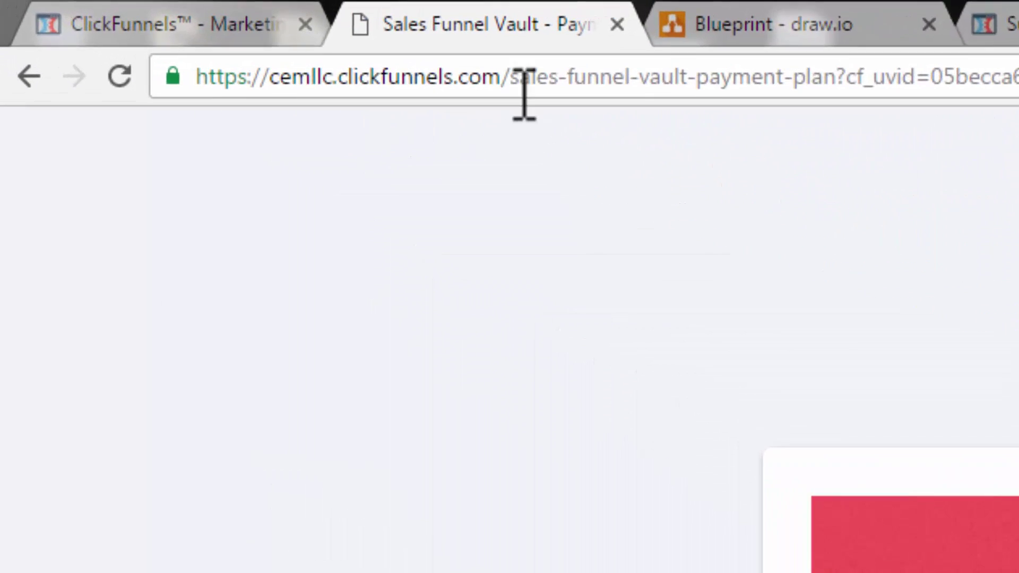
Step: Check the Sales Funnel Vault payment plan downsell page and its URL against the blueprint, and add the offer to the cart
drag(305, 45, 350, 46)
drag(665, 88, 934, 109)
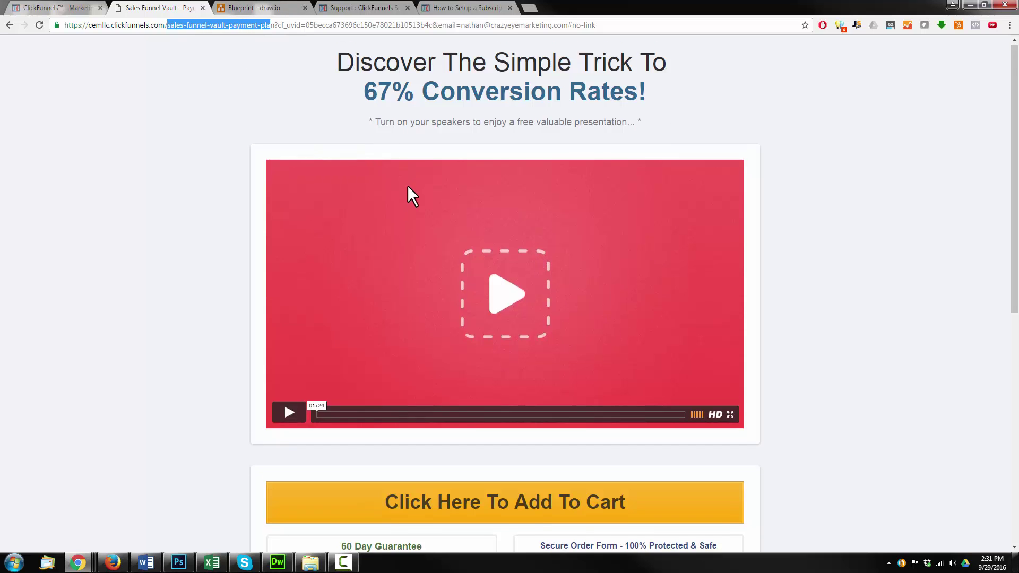
scroll(464, 196, down, 3)
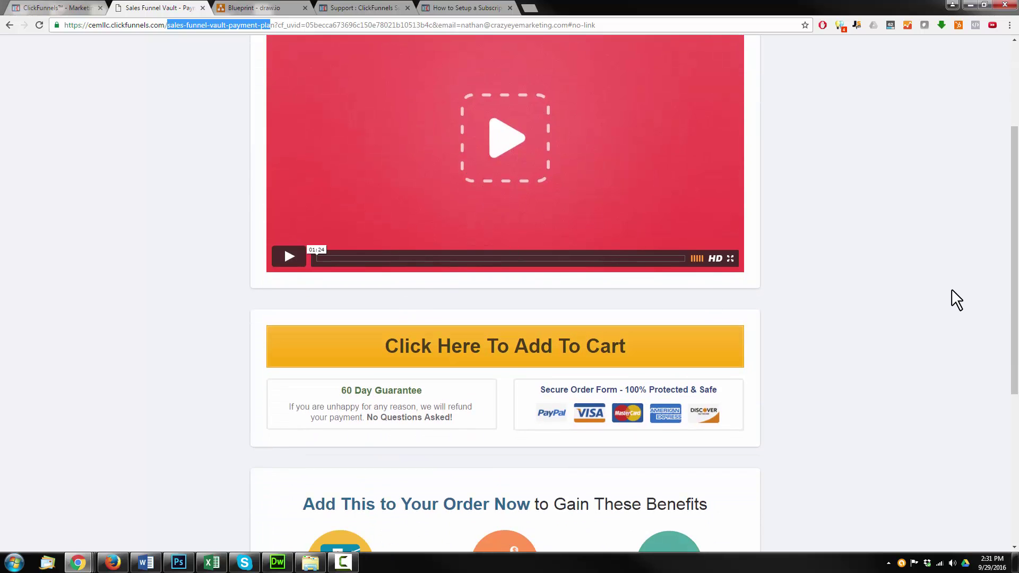
scroll(952, 291, down, 1)
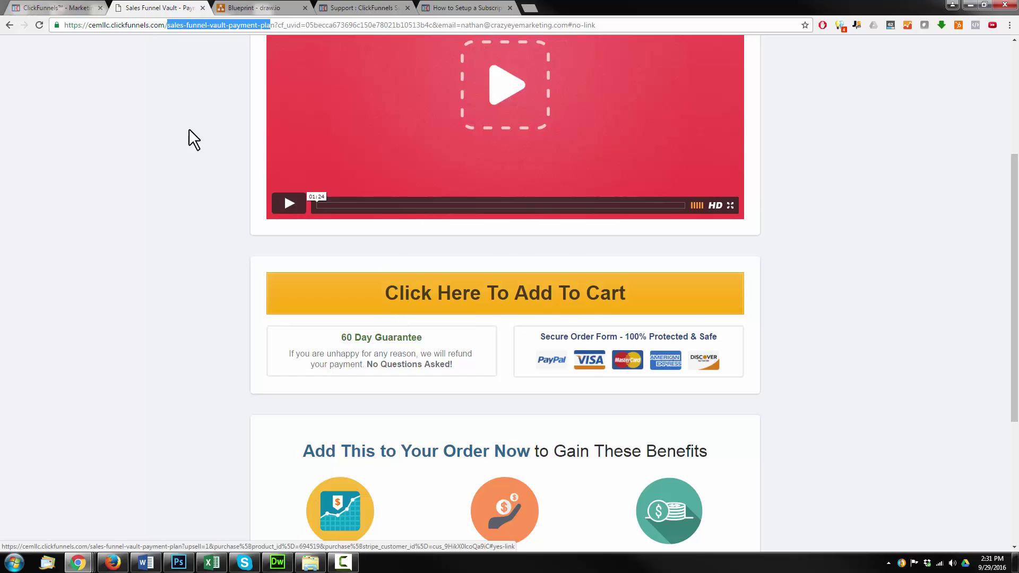
click(252, 6)
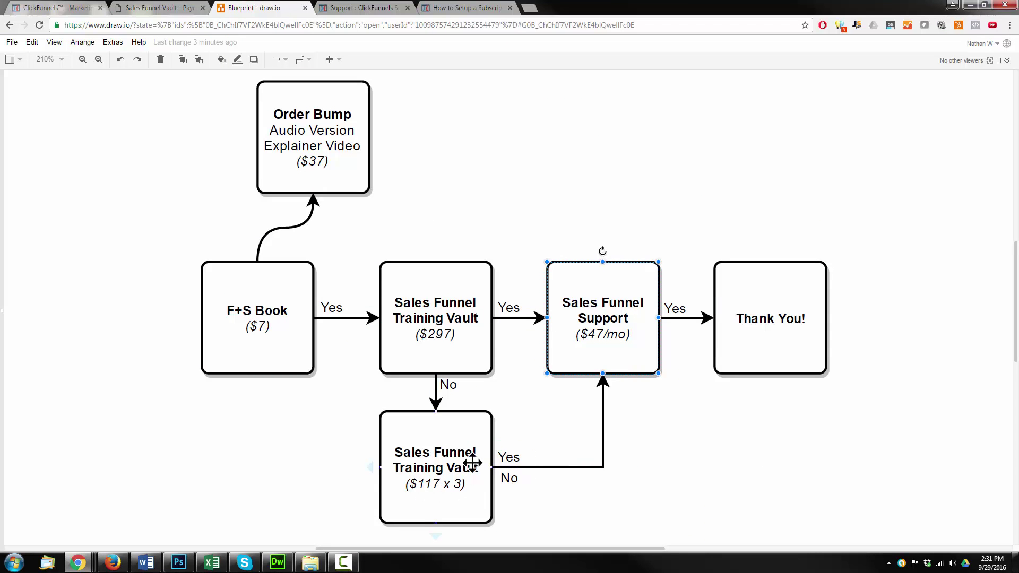
click(158, 9)
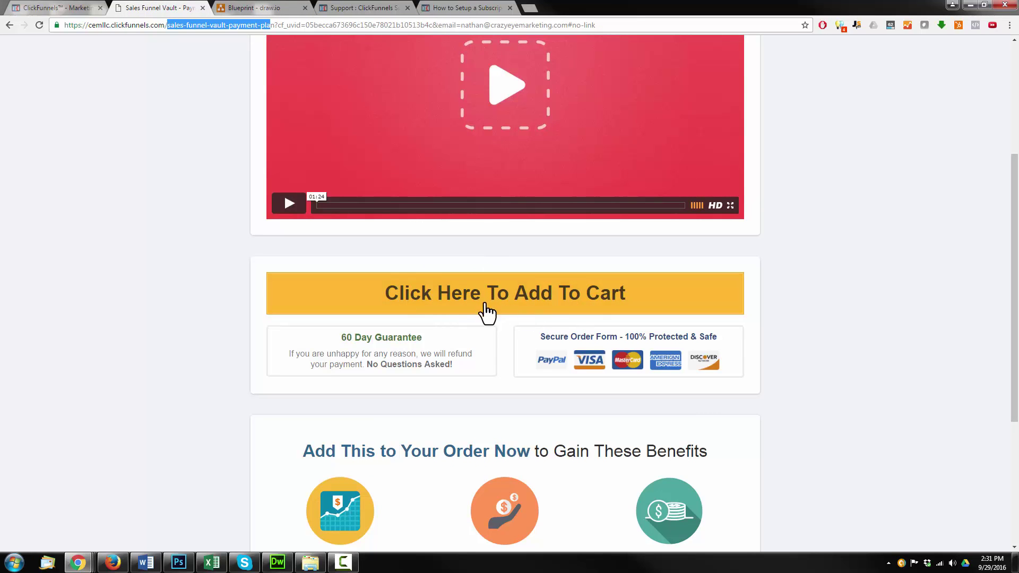
click(509, 300)
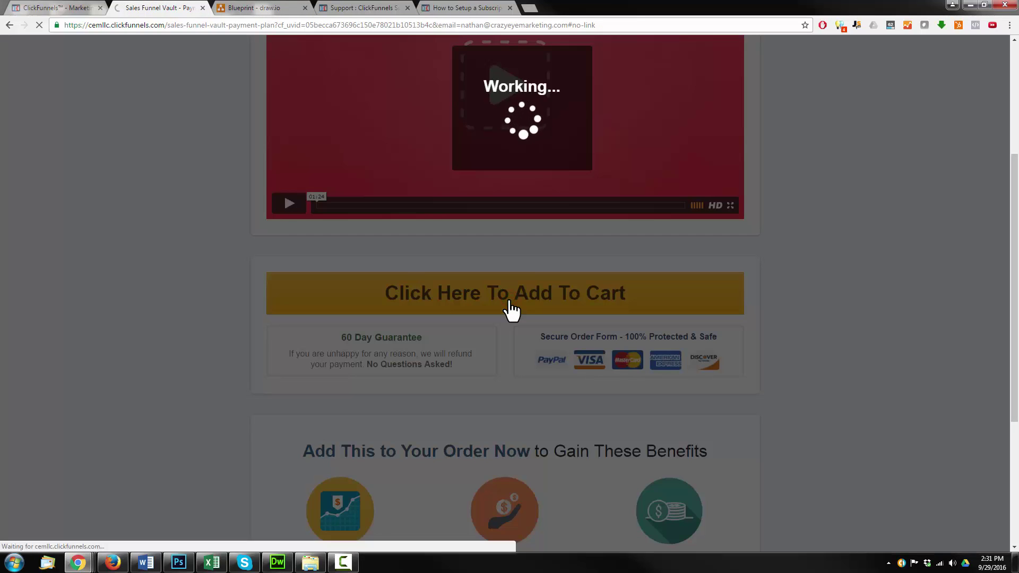
Step: Check the Sales Funnel Support page and its URL against the blueprint, and add the support offer to the cart
click(247, 8)
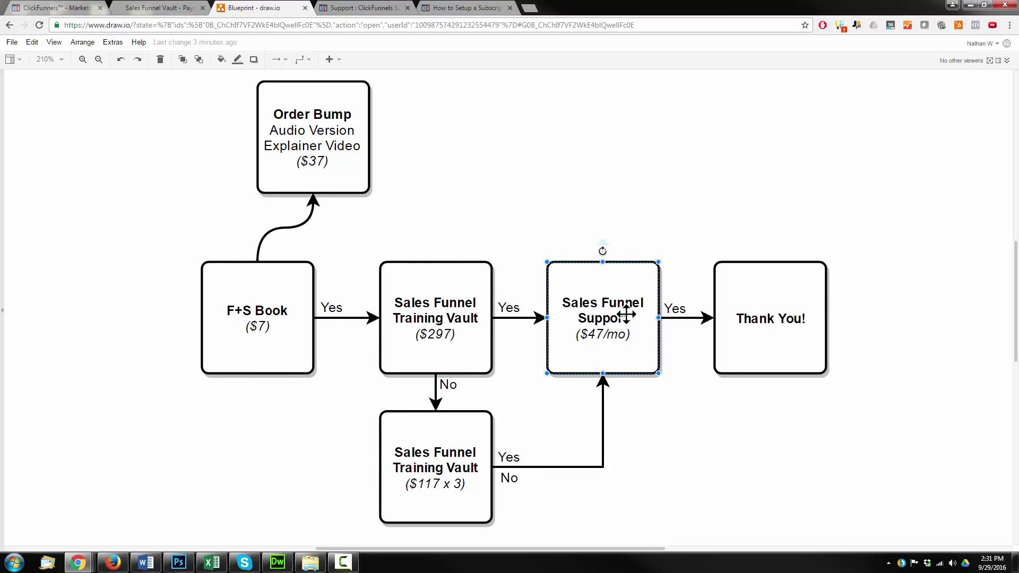
click(157, 7)
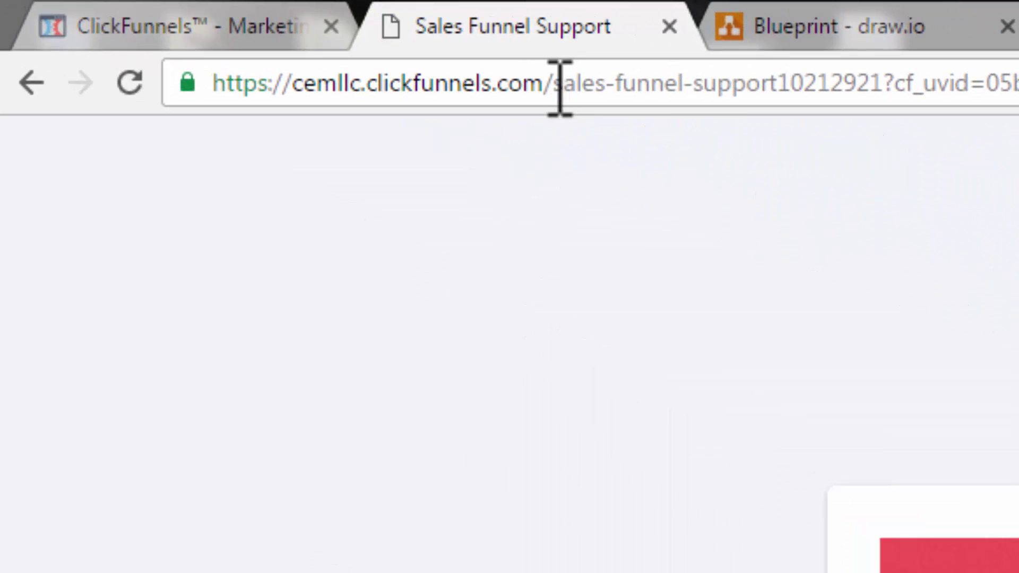
drag(552, 86, 777, 90)
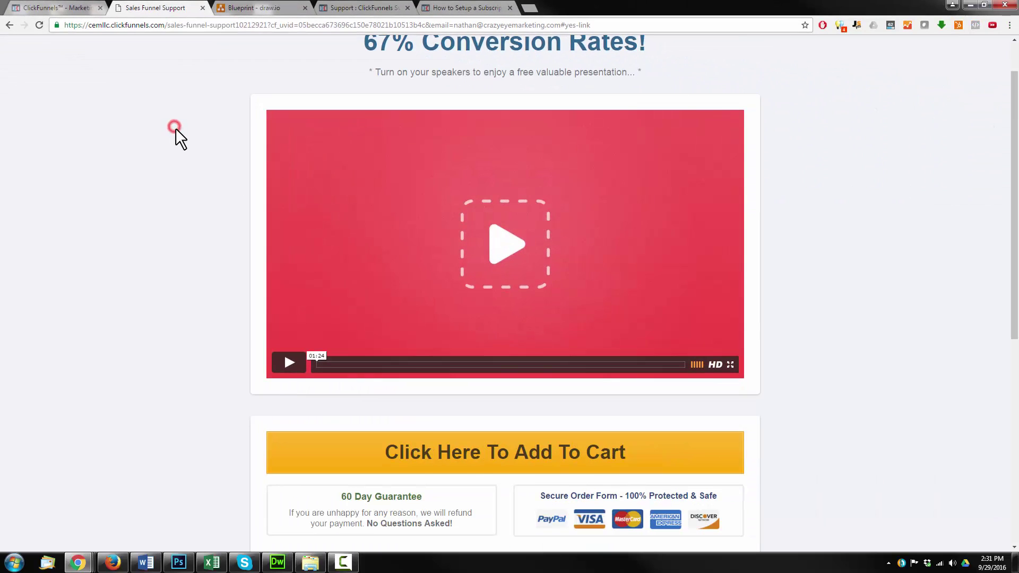
scroll(176, 128, down, 1)
scroll(177, 128, down, 2)
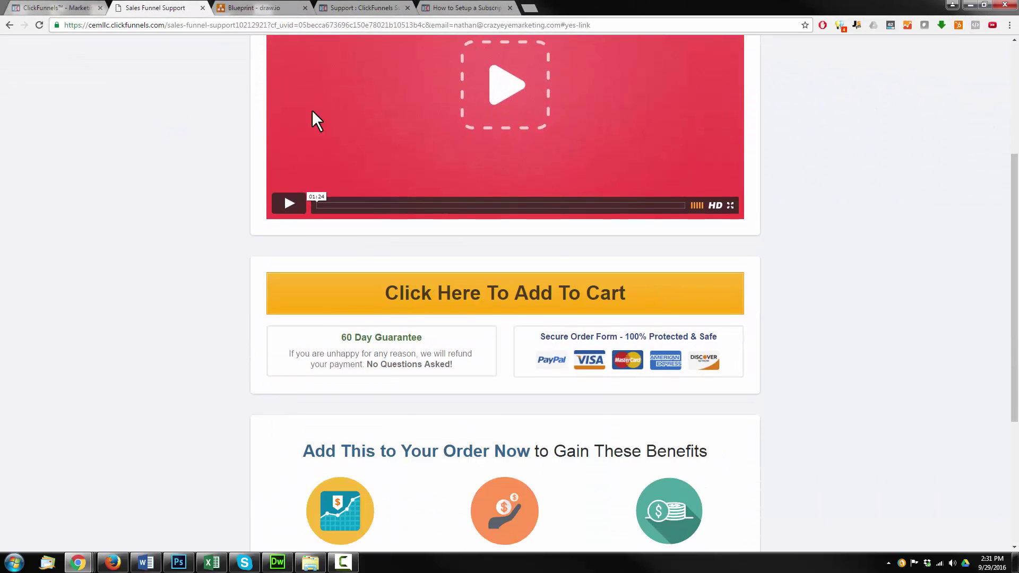
click(444, 295)
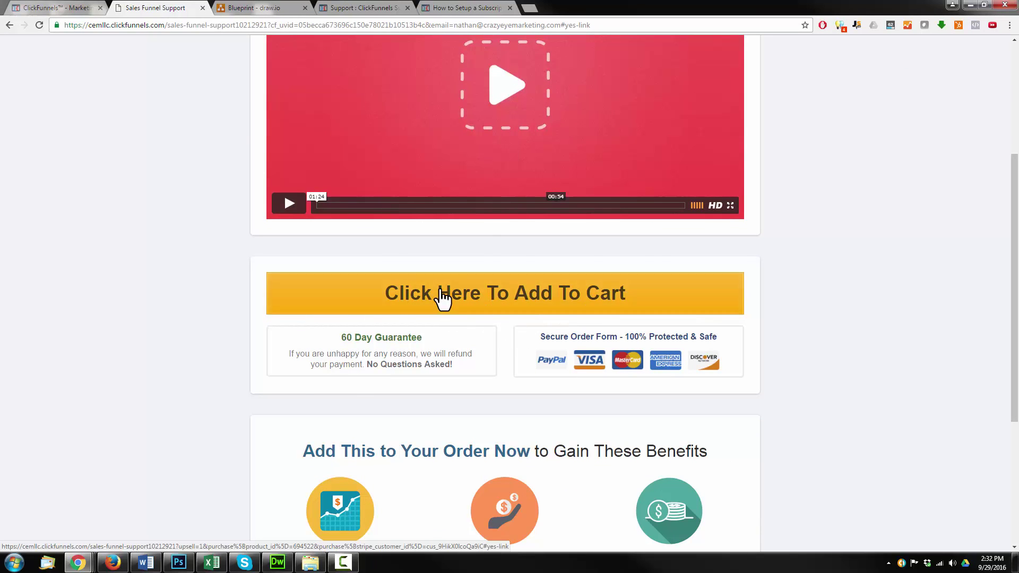
Step: Look over the Thank You page and go back to the F+S Book box in the draw.io blueprint
scroll(480, 193, down, 12)
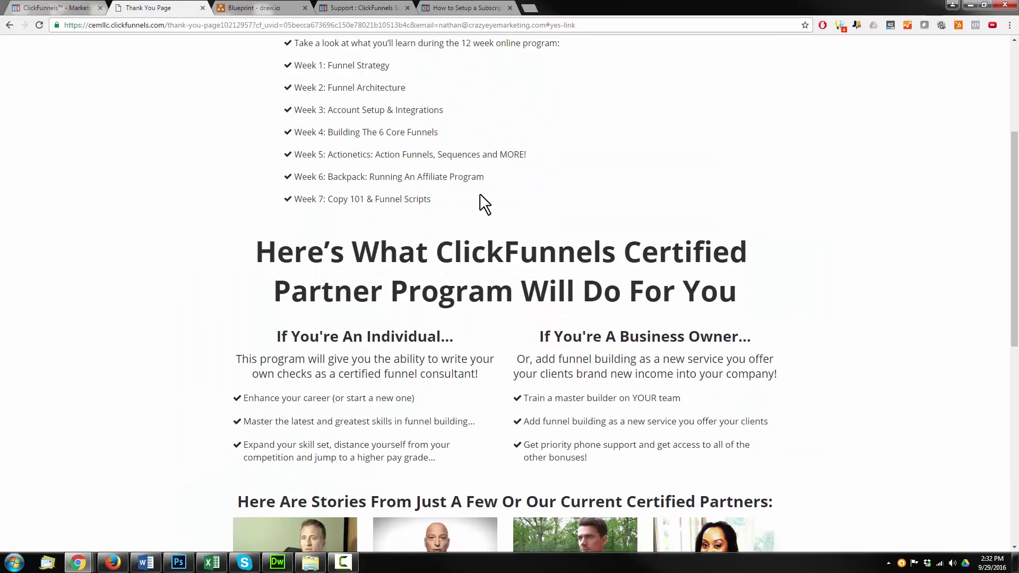
scroll(211, 235, up, 12)
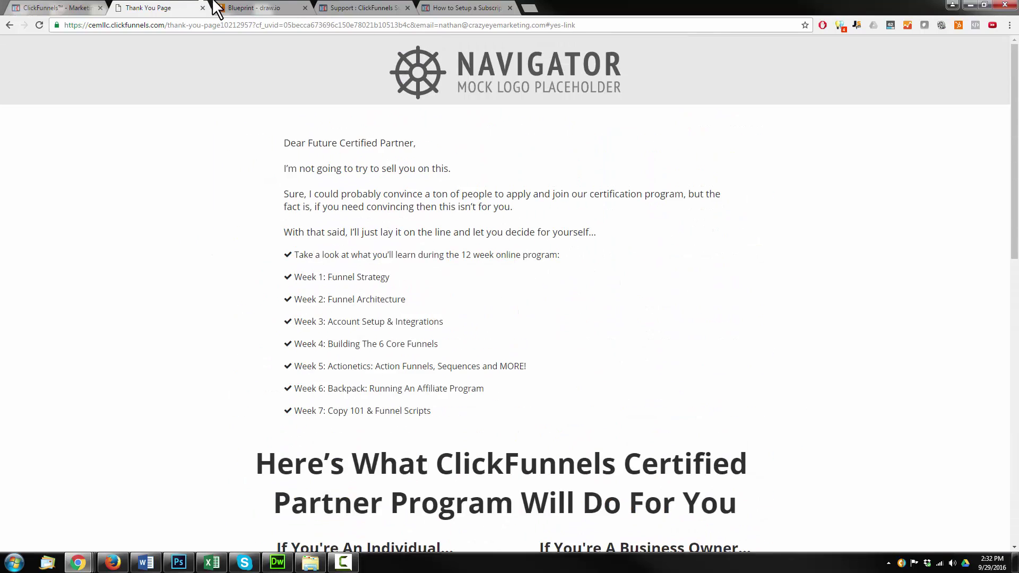
click(259, 8)
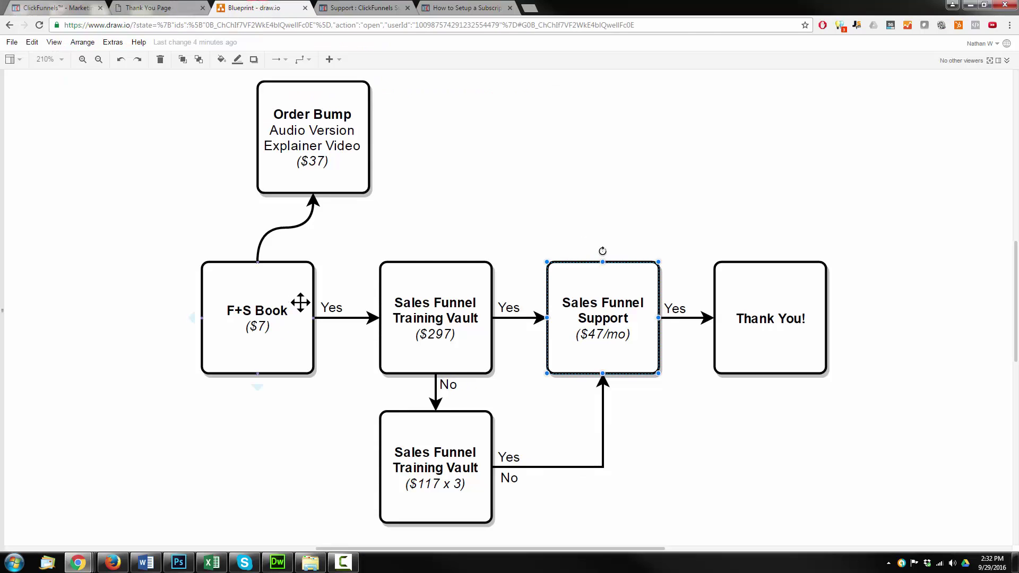
click(257, 334)
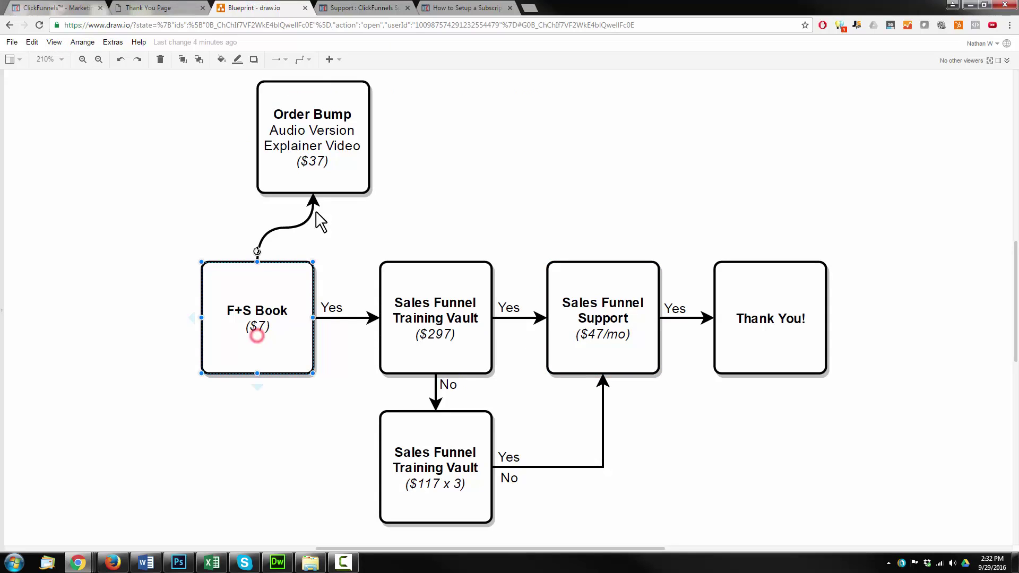
Step: Trace the tested purchase path in the blueprint through the Order Bump, the $117 x 3 Training Vault downsell and Sales Funnel Support
click(321, 132)
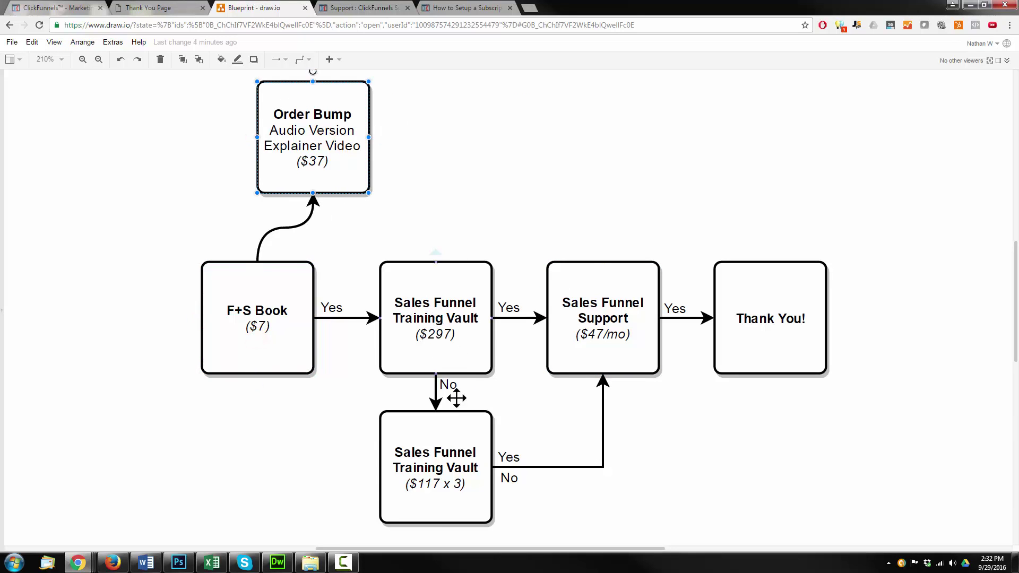
click(426, 436)
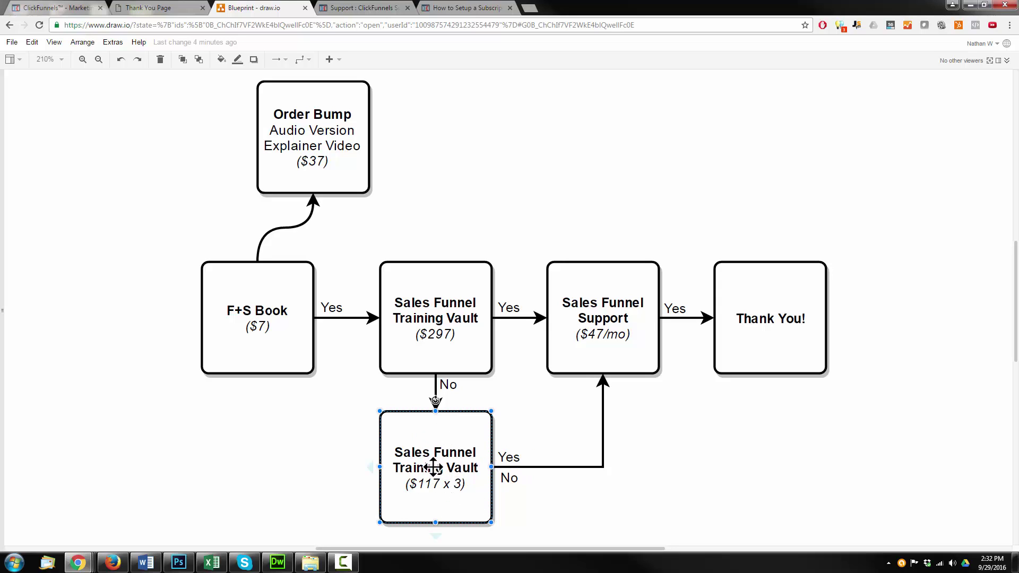
click(582, 319)
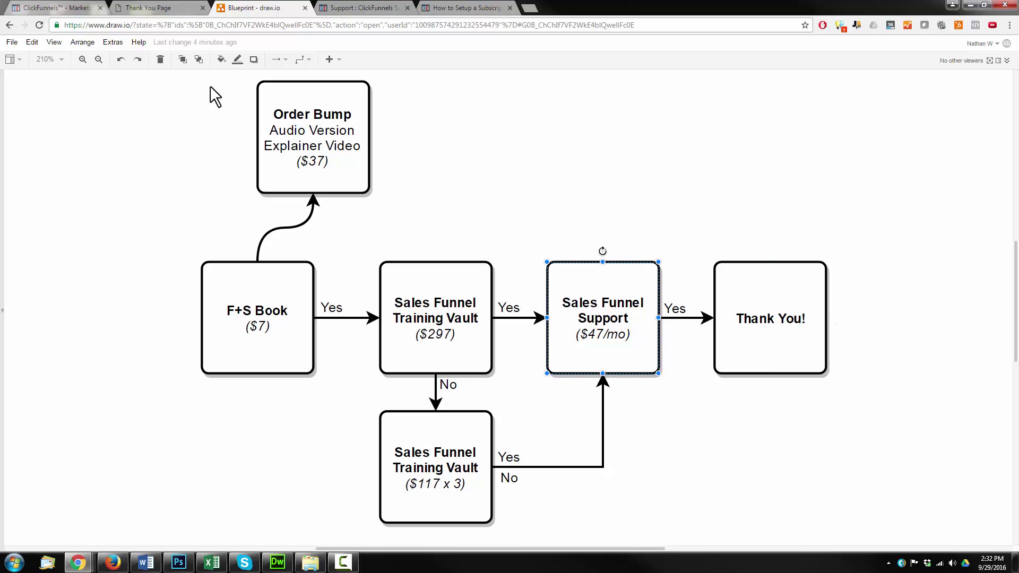
Step: Dismiss the call-us pop-up on the Thank You page and return to the Example Funnel overview in ClickFunnels
click(150, 7)
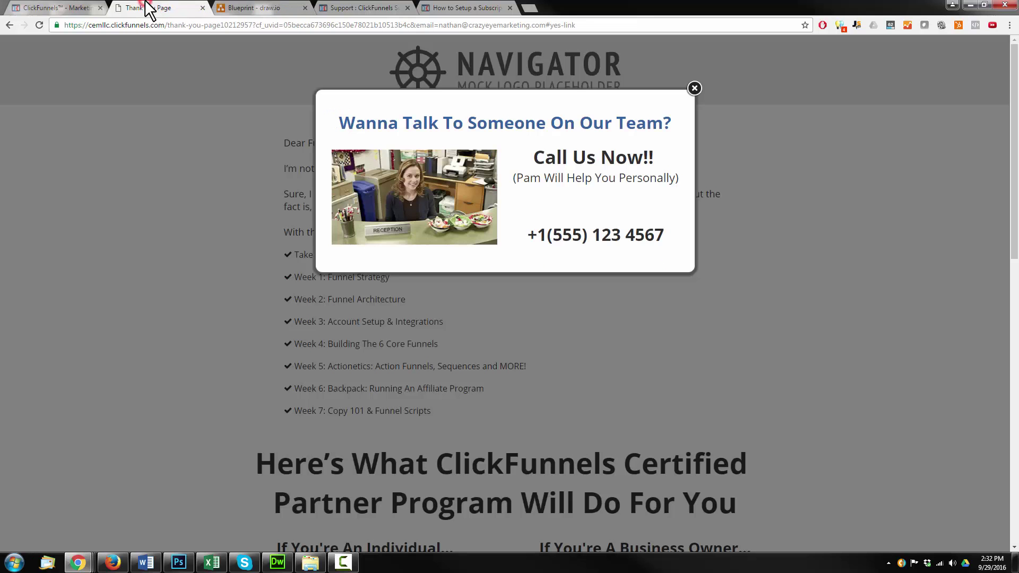
click(695, 90)
click(55, 8)
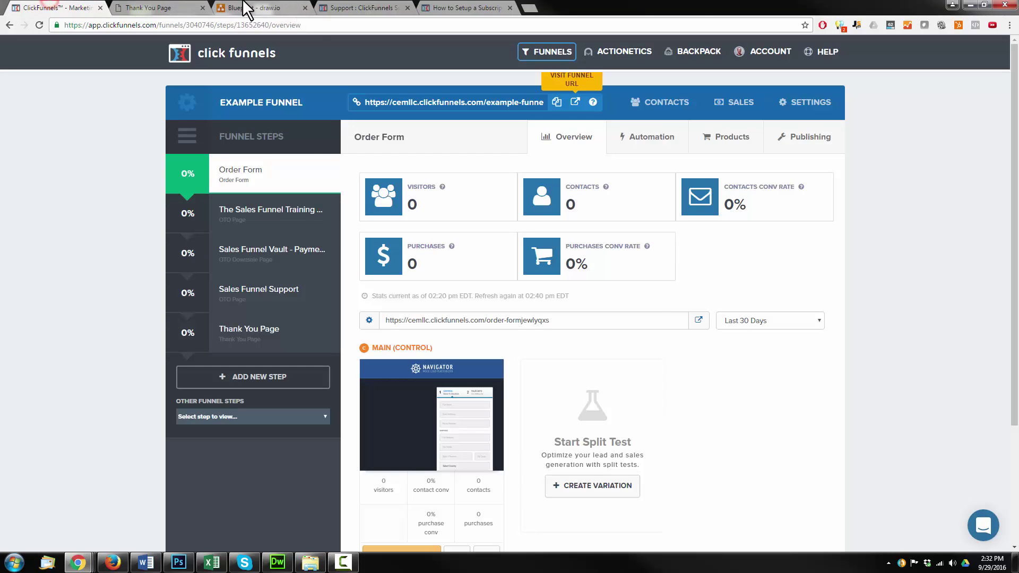
Step: Review the main offer path in the draw.io blueprint from F+S Book through the $297 Training Vault to Sales Funnel Support
click(245, 8)
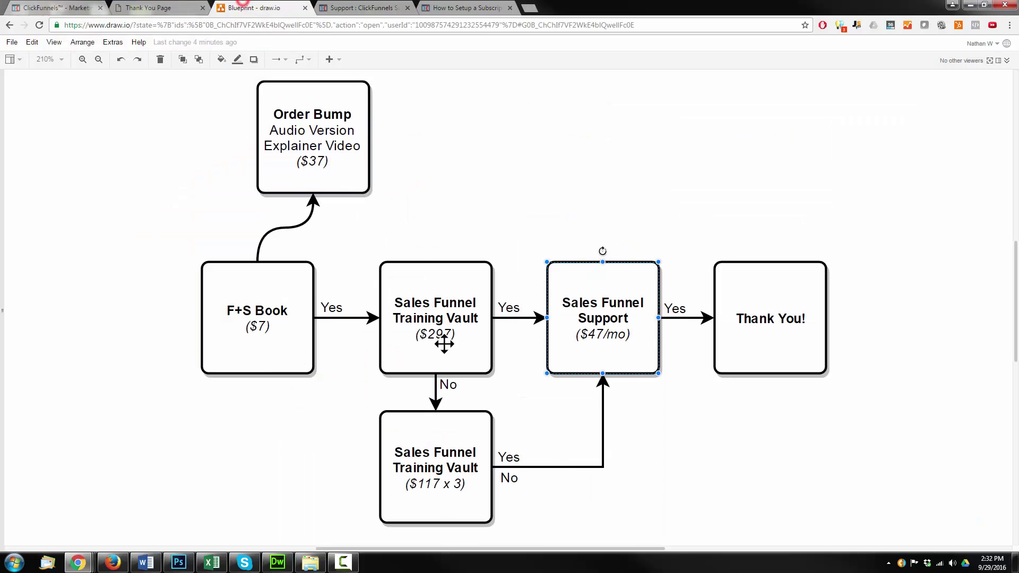
click(264, 321)
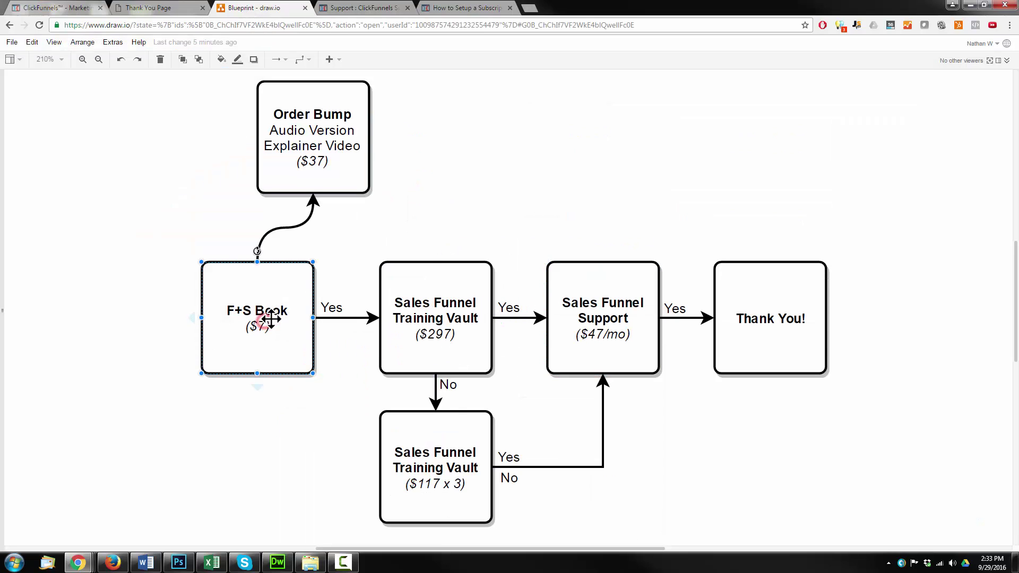
click(424, 320)
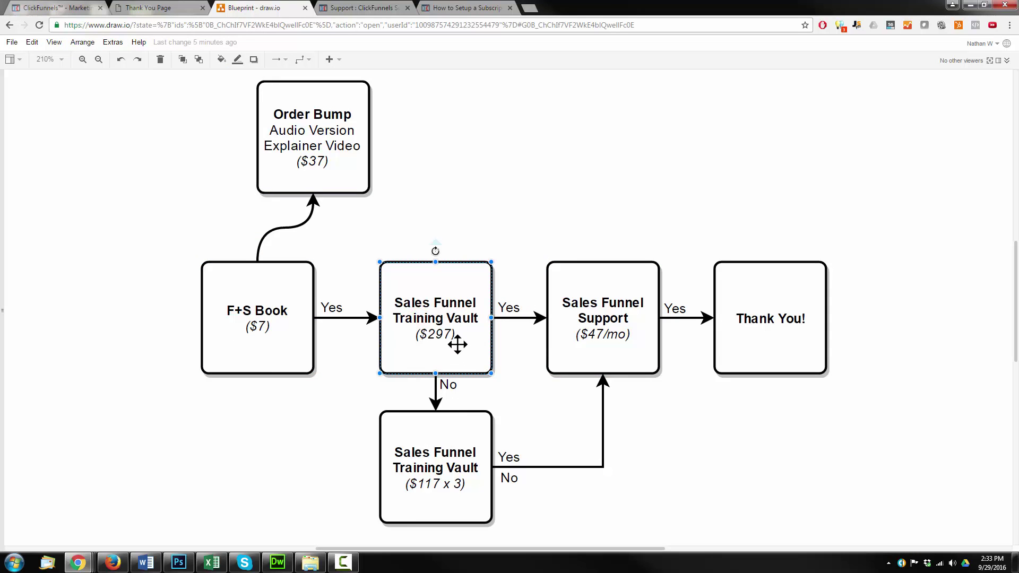
click(620, 307)
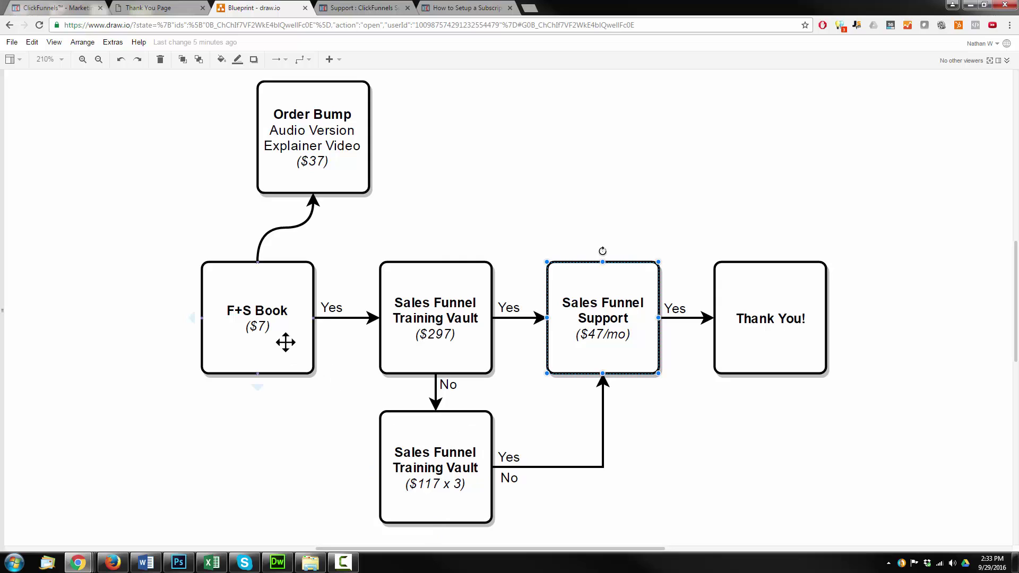
Step: Compare the Example Funnel's step list in ClickFunnels with the blueprint and look over the Order Form overview
click(60, 8)
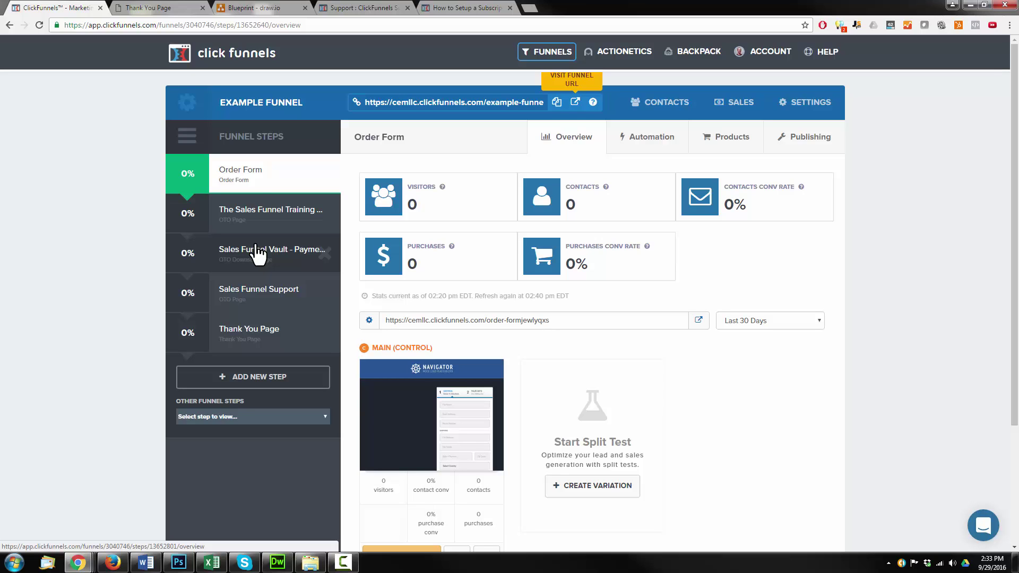
click(266, 7)
click(64, 6)
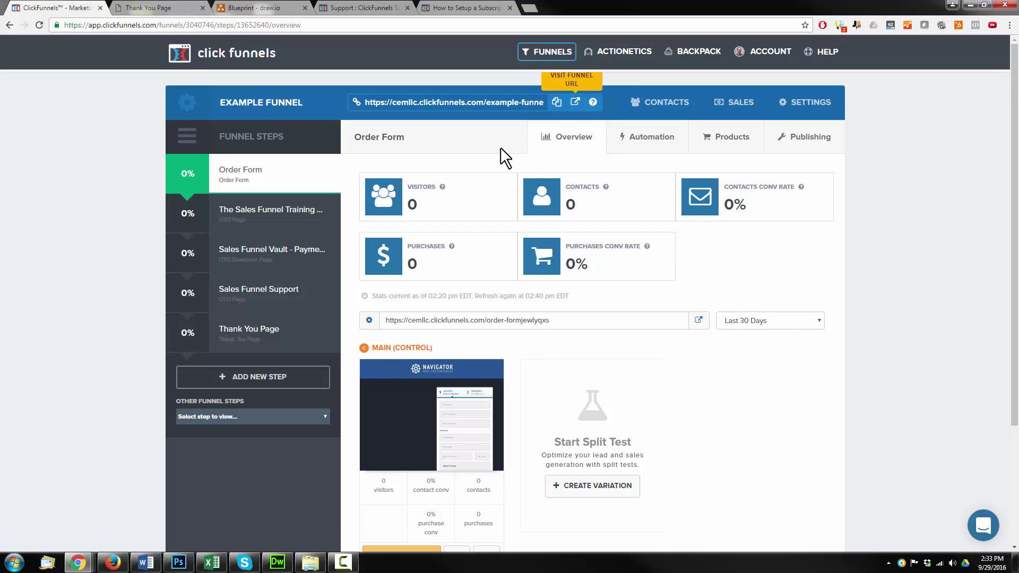
scroll(585, 371, down, 1)
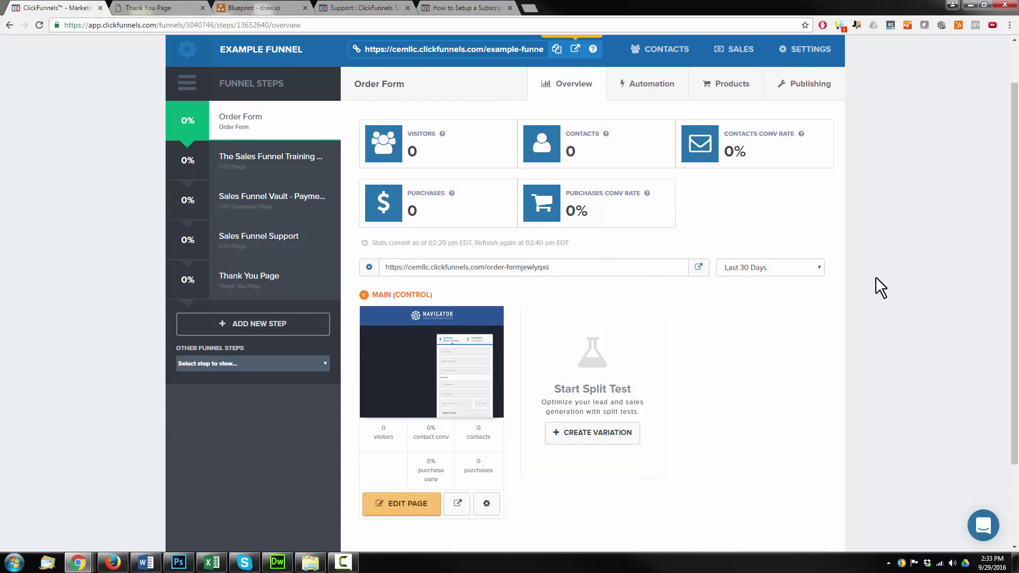